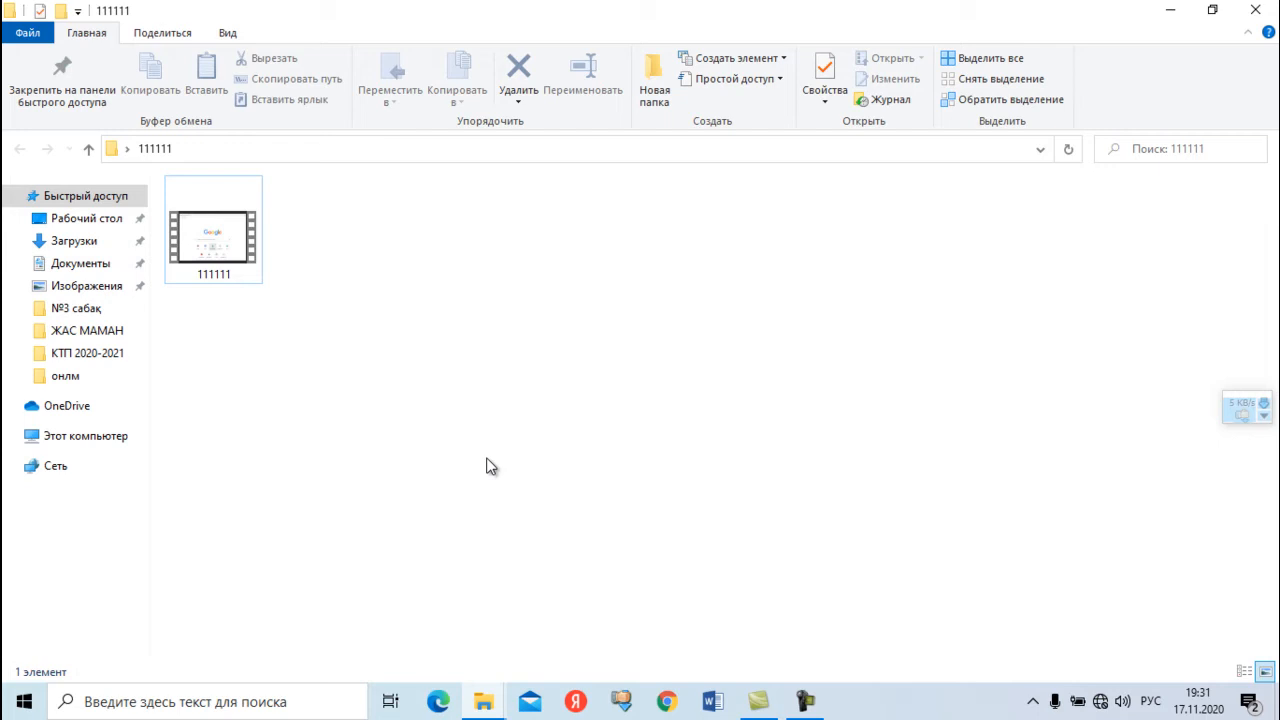
- Open the video file 111111 from its folder
double_click(213, 245)
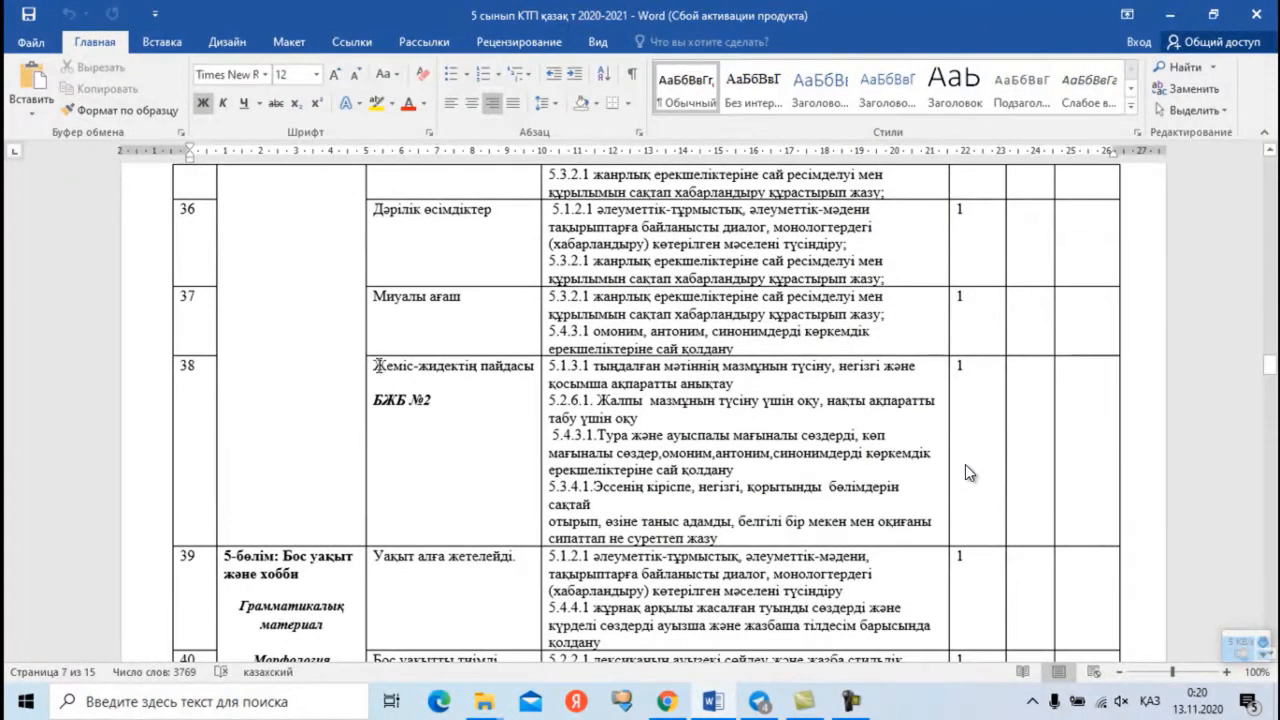
- Check the lesson 38 topic in the Kazakh language plan, minimize the document and close the КТП 2020-2021 folder
left_click_drag(378, 366, 524, 367)
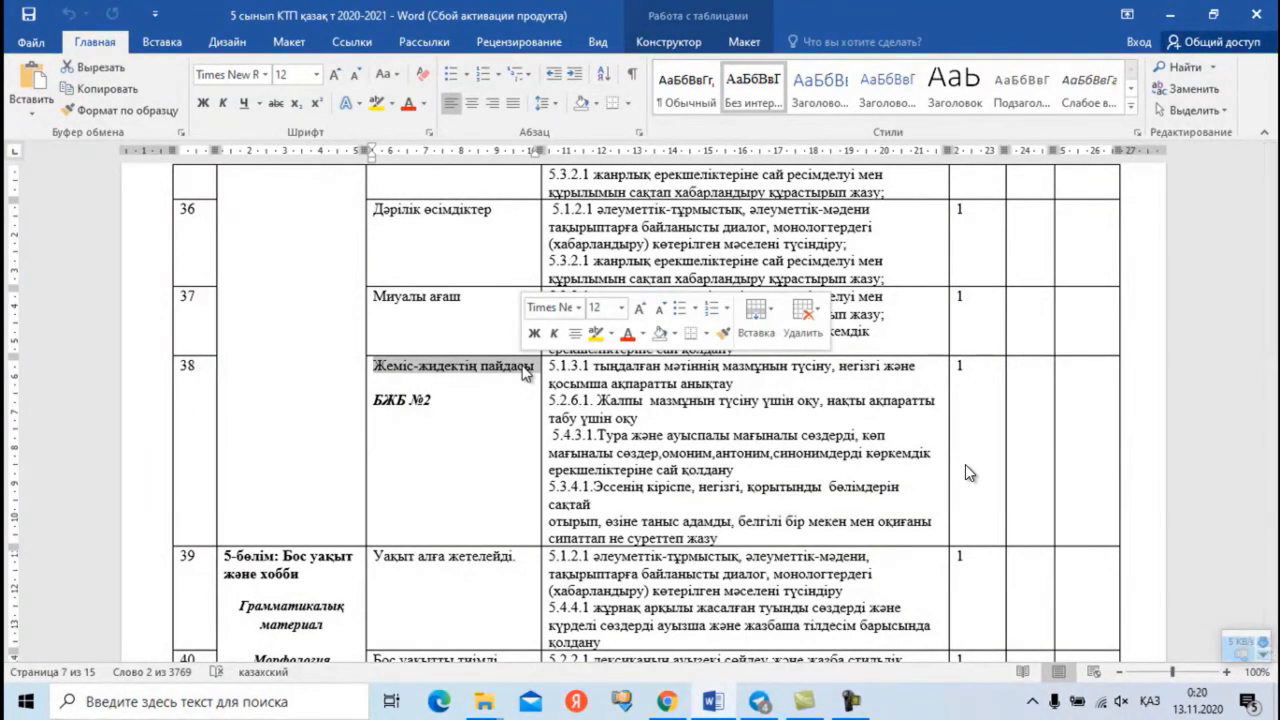
left_click(1167, 15)
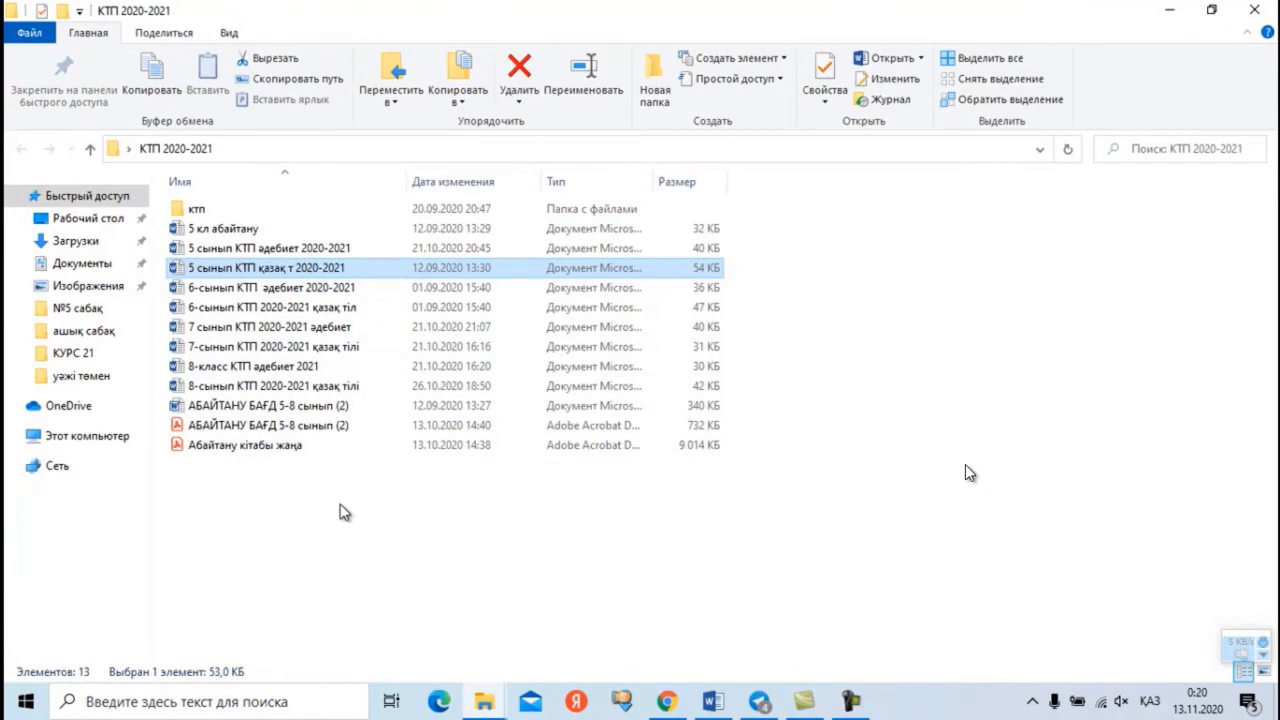
left_click(1261, 13)
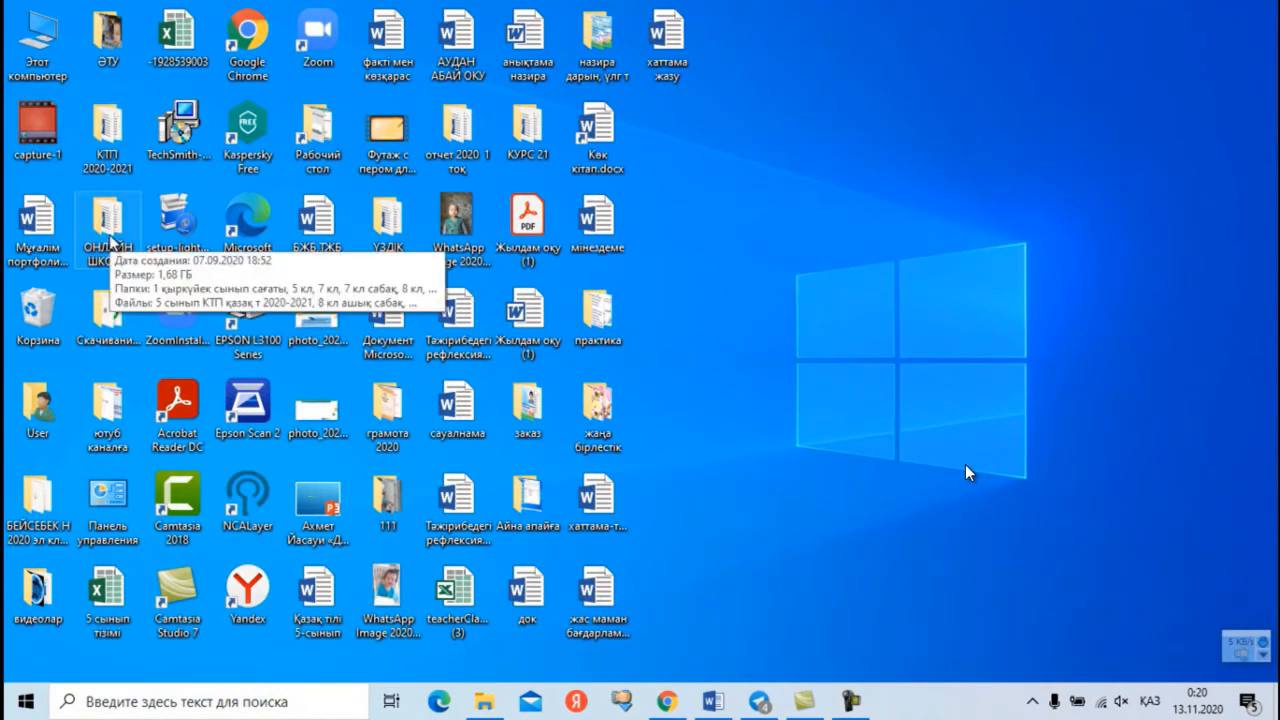
- Open ОШ_СОр_Казахский язык_Т1_5кл from the бжб онлайн folder inside ОНЛАЙН ШКОЛА and enable editing of the document
double_click(110, 243)
double_click(224, 327)
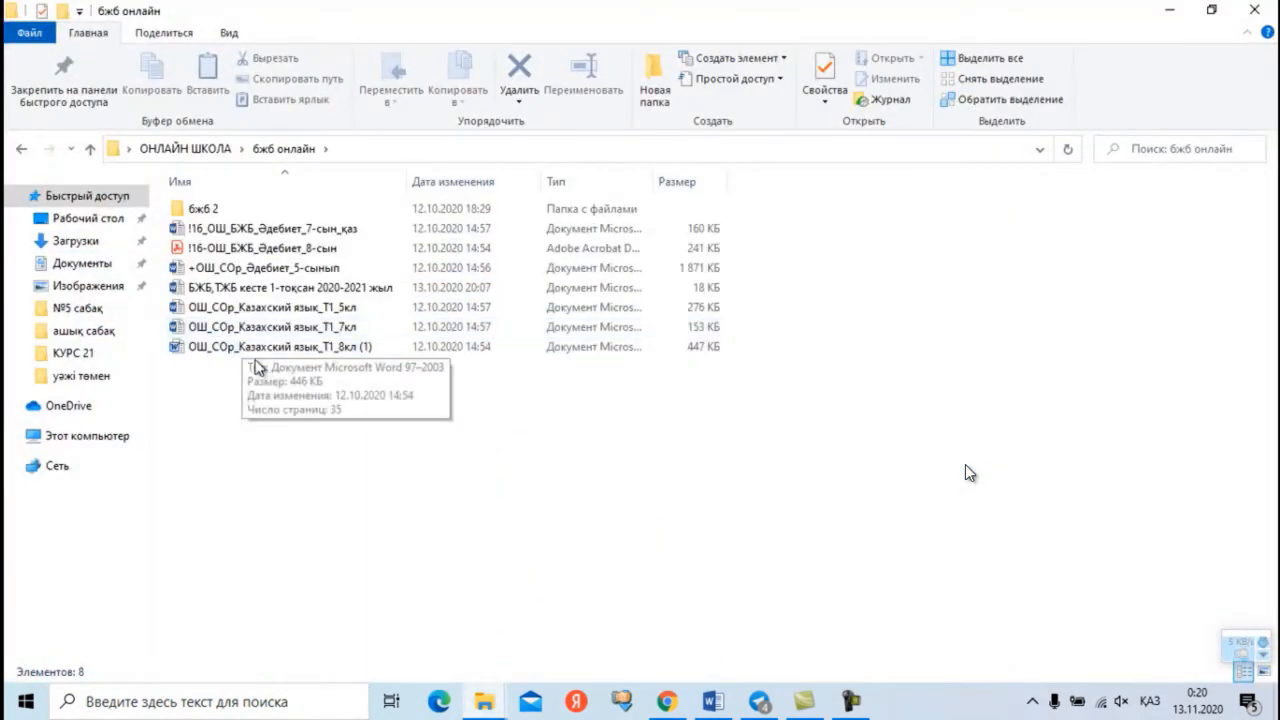
left_click(257, 312)
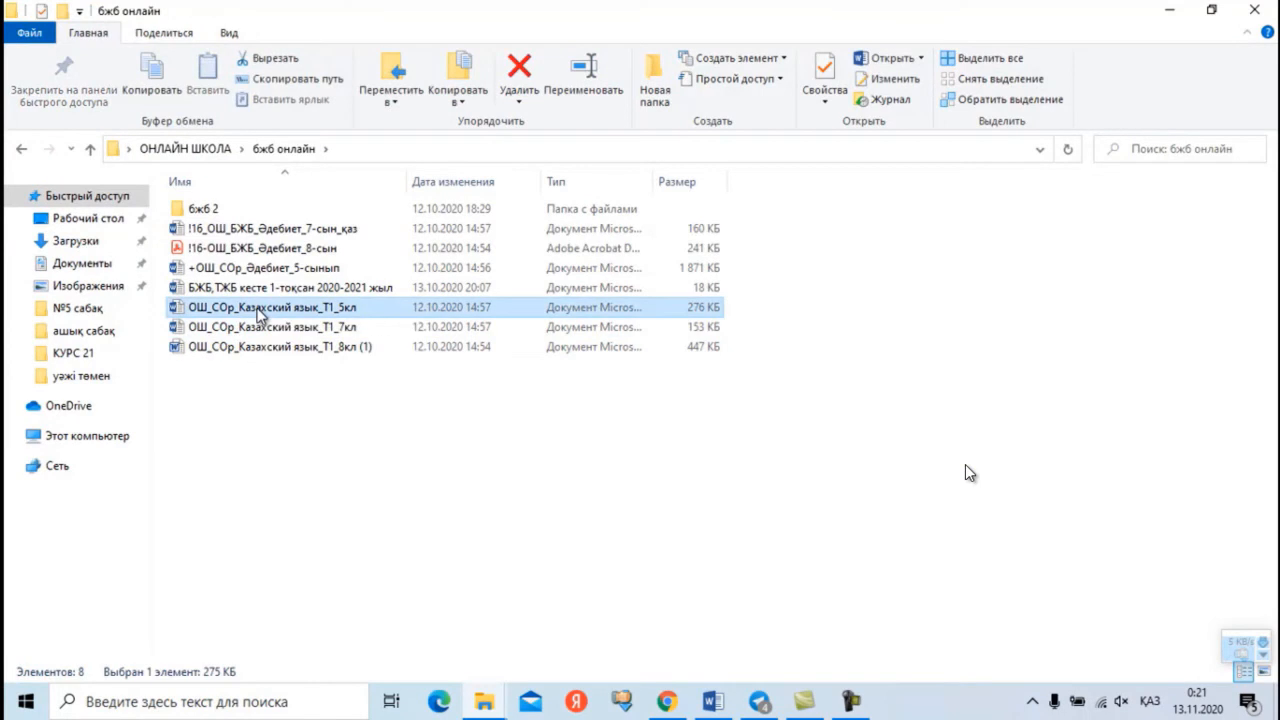
double_click(262, 312)
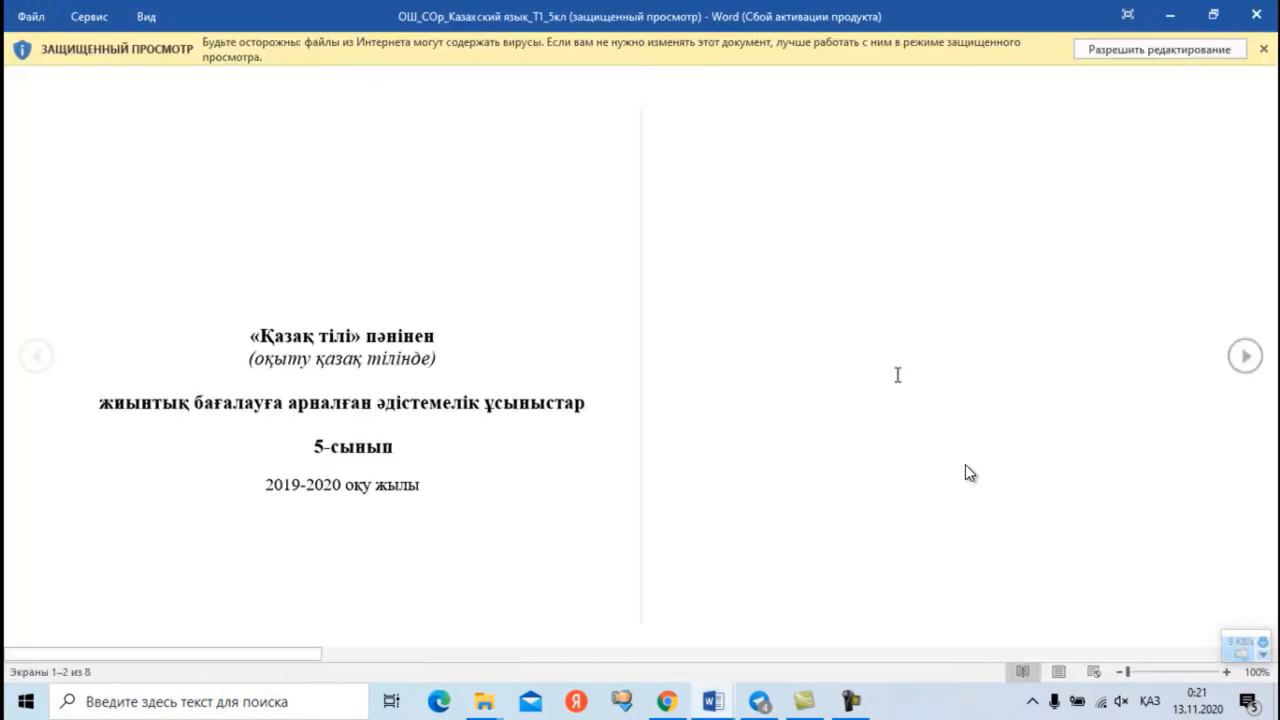
left_click(1160, 49)
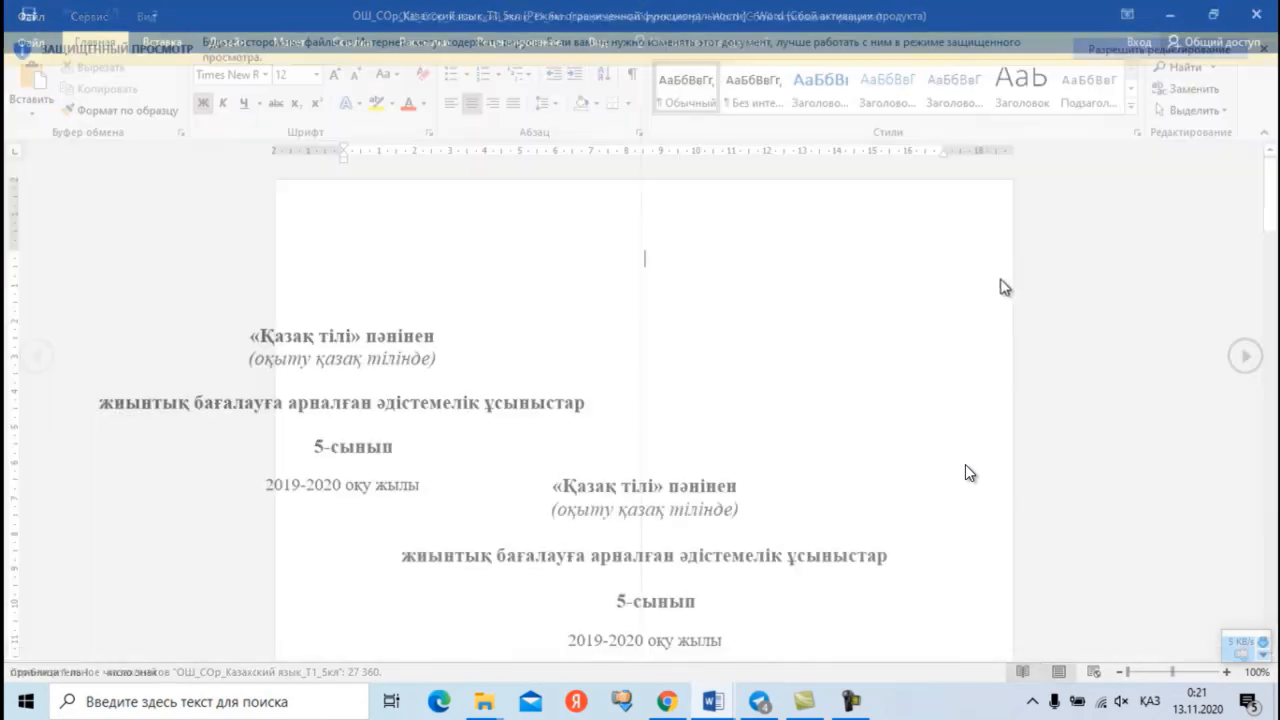
- Copy the section title «Жануарлар әлемі мен өсімдіктер дүниесі. Лексика» from the heading of the 2-тоқсан assessment tasks
scroll(992, 320, "down", 20)
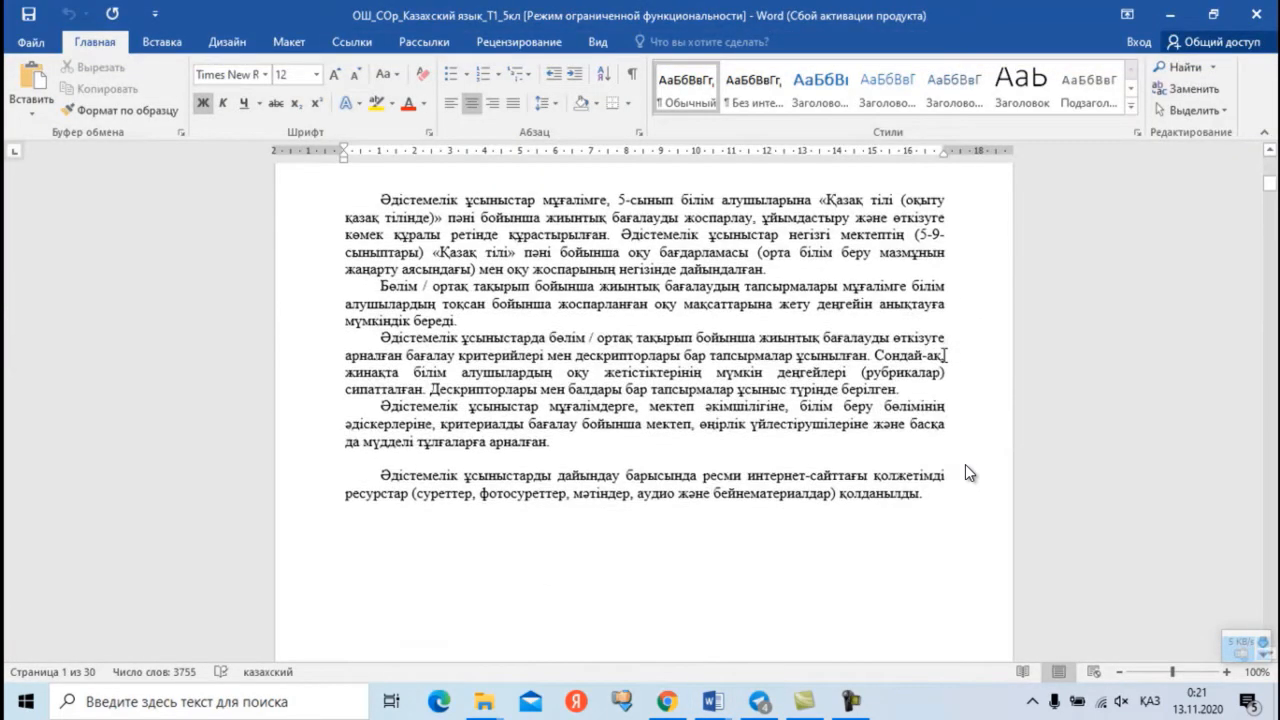
scroll(969, 473, "down", 3)
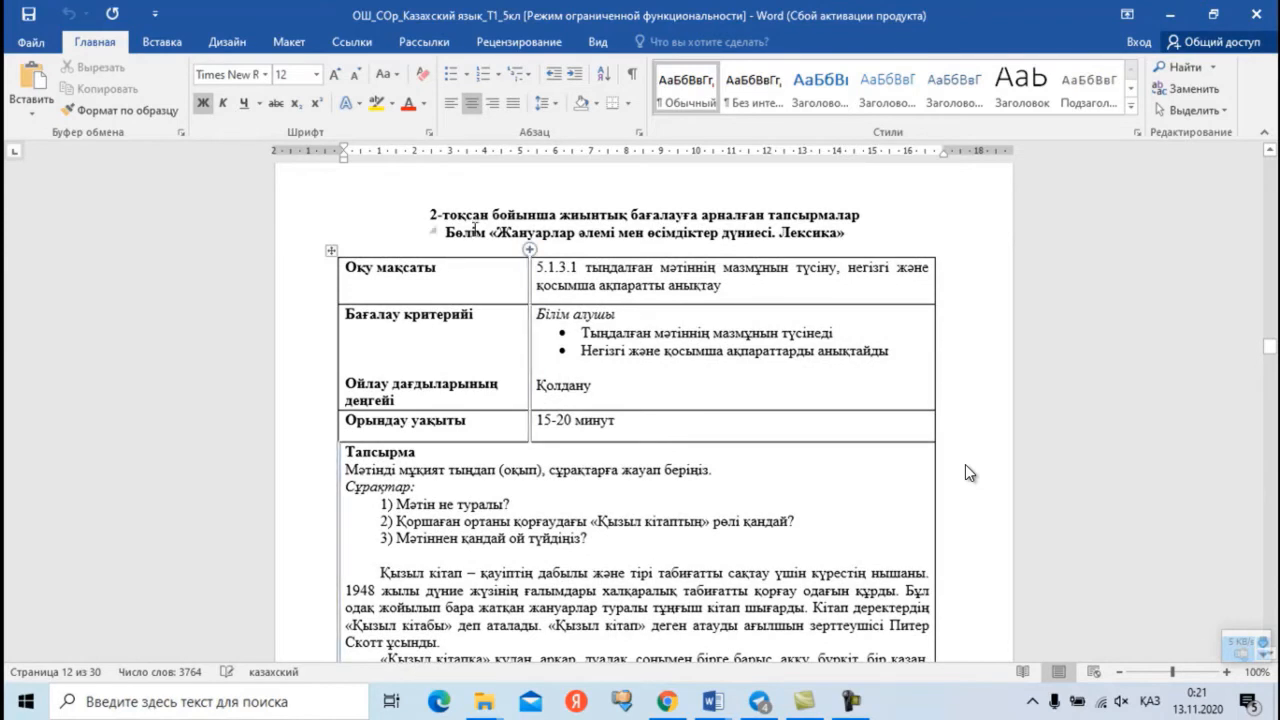
left_click_drag(489, 232, 848, 234)
key("ctrl+c")
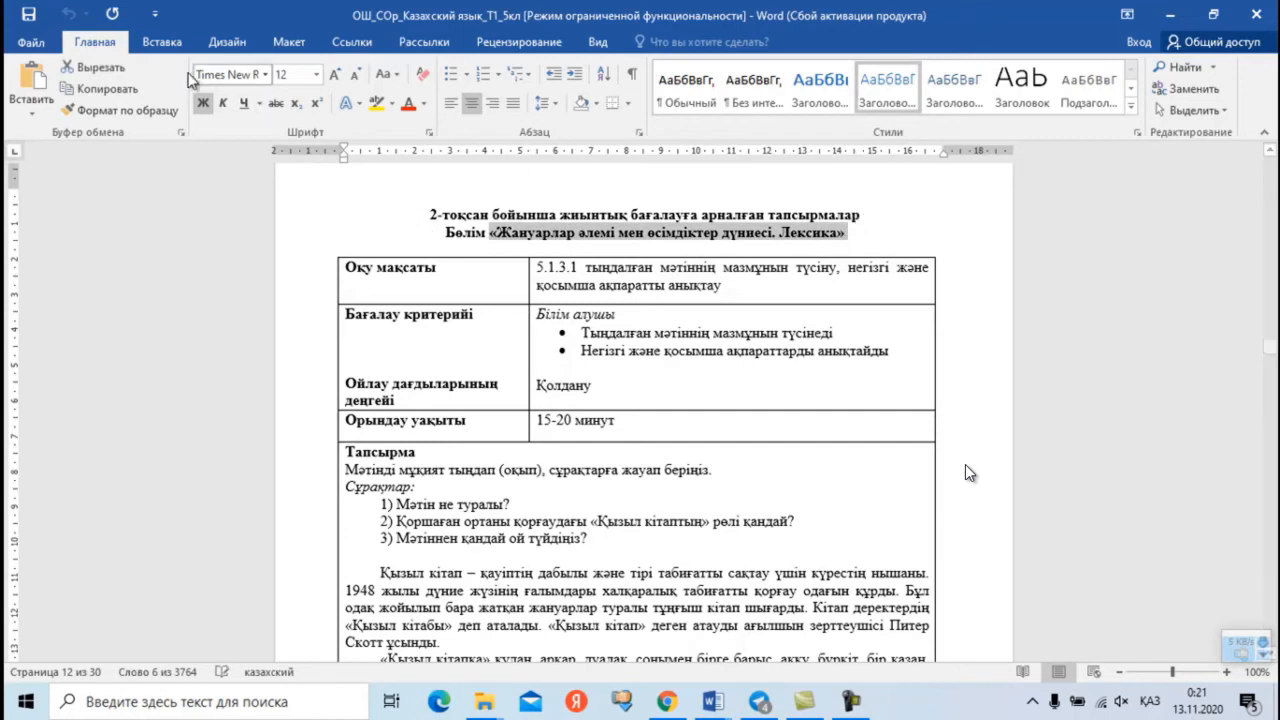
left_click(95, 88)
- Switch to OnlineMektep in Chrome, paste the copied title as the lesson topic of the new БЖБ and save the plan entry
left_click(683, 700)
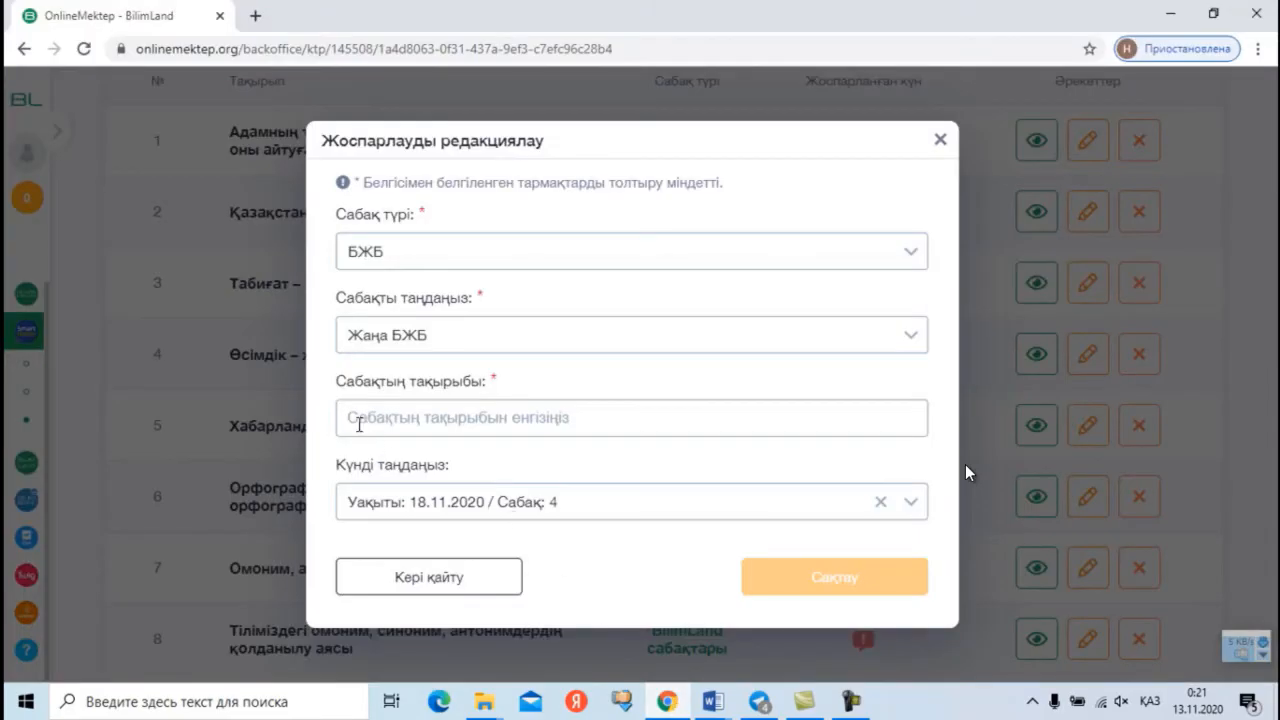
right_click(359, 424)
left_click(412, 280)
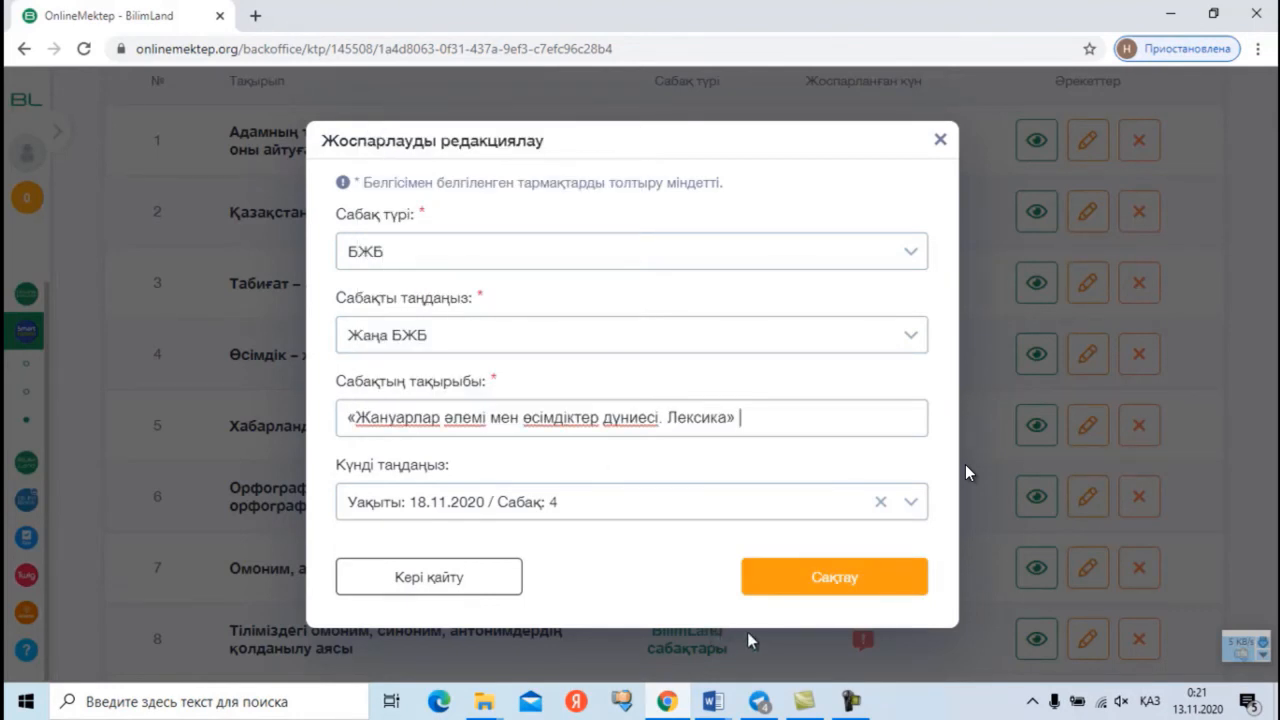
left_click(789, 580)
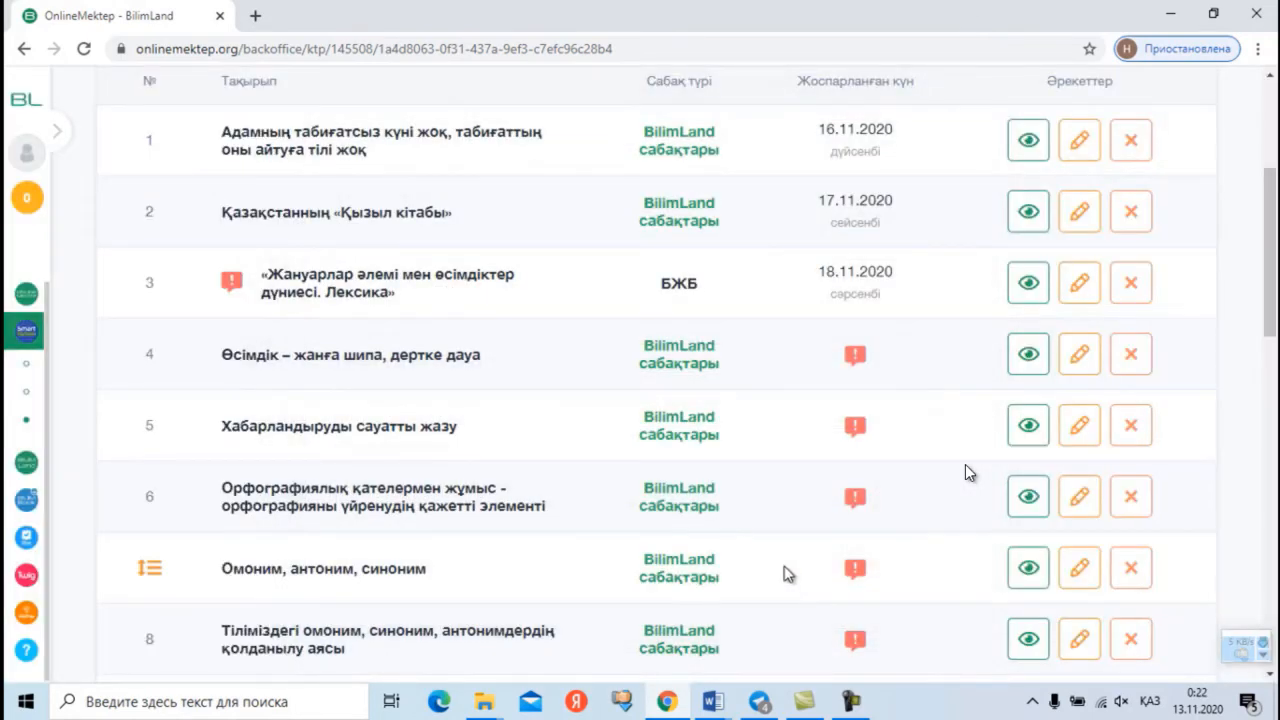
- Go to next week's timetable and open the 5 Ә Kazakh language БЖБ lesson scheduled for Wednesday, 18 November
mouse_move(238, 286)
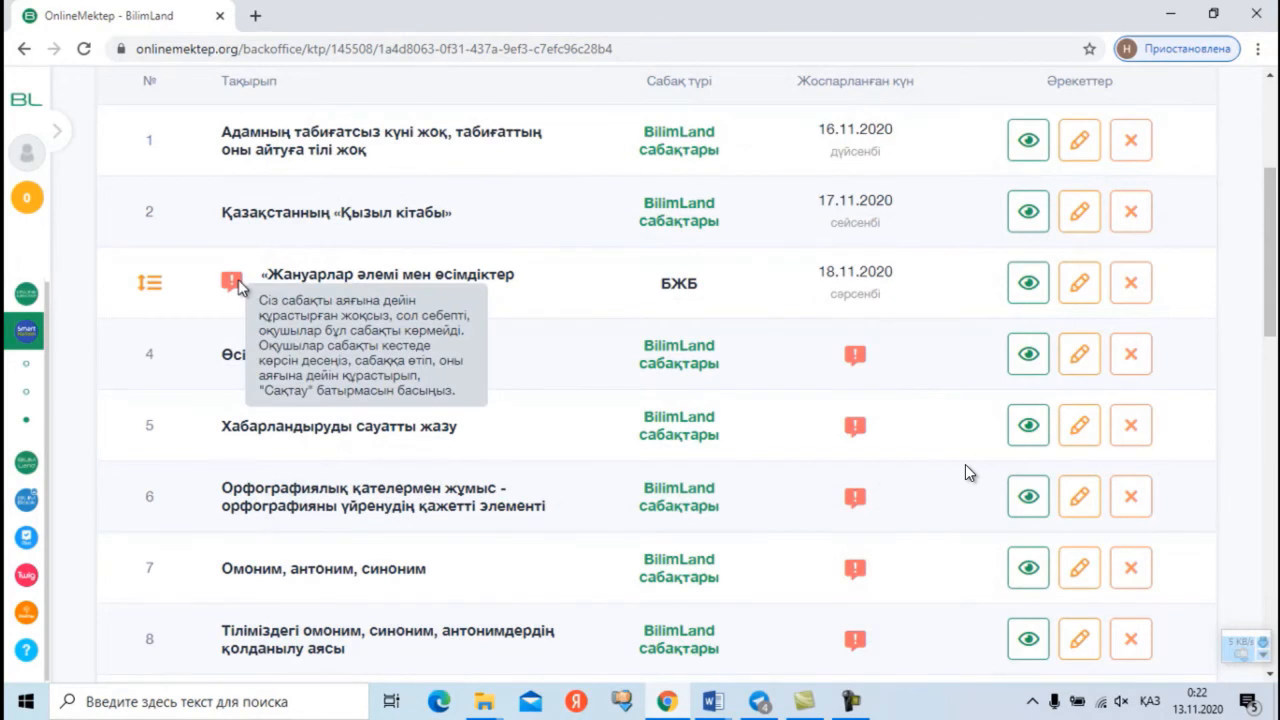
left_click(60, 136)
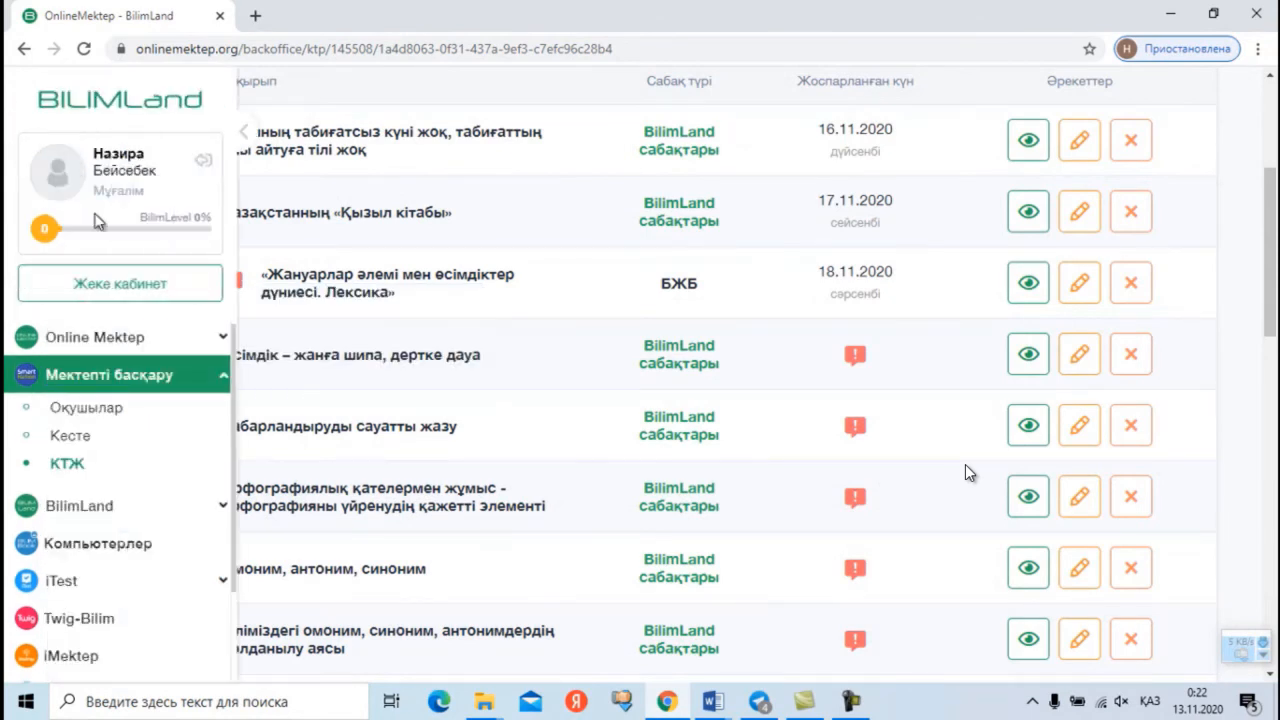
left_click(78, 437)
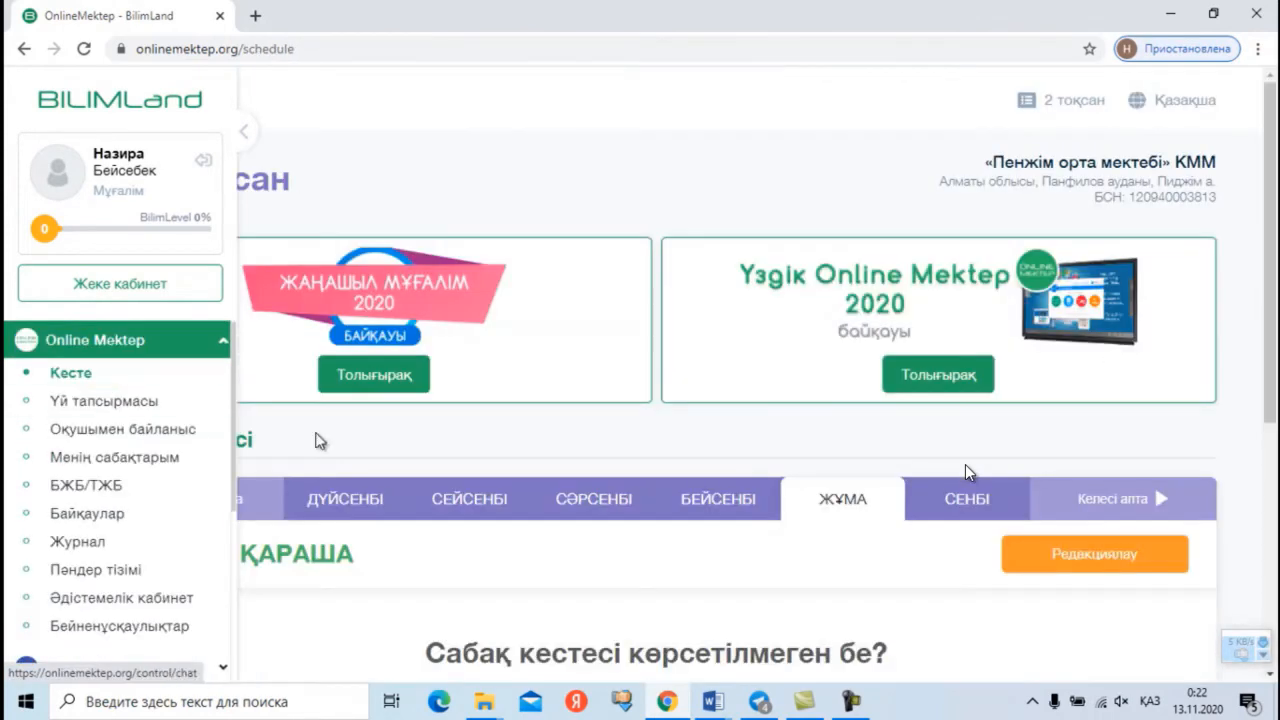
left_click(243, 131)
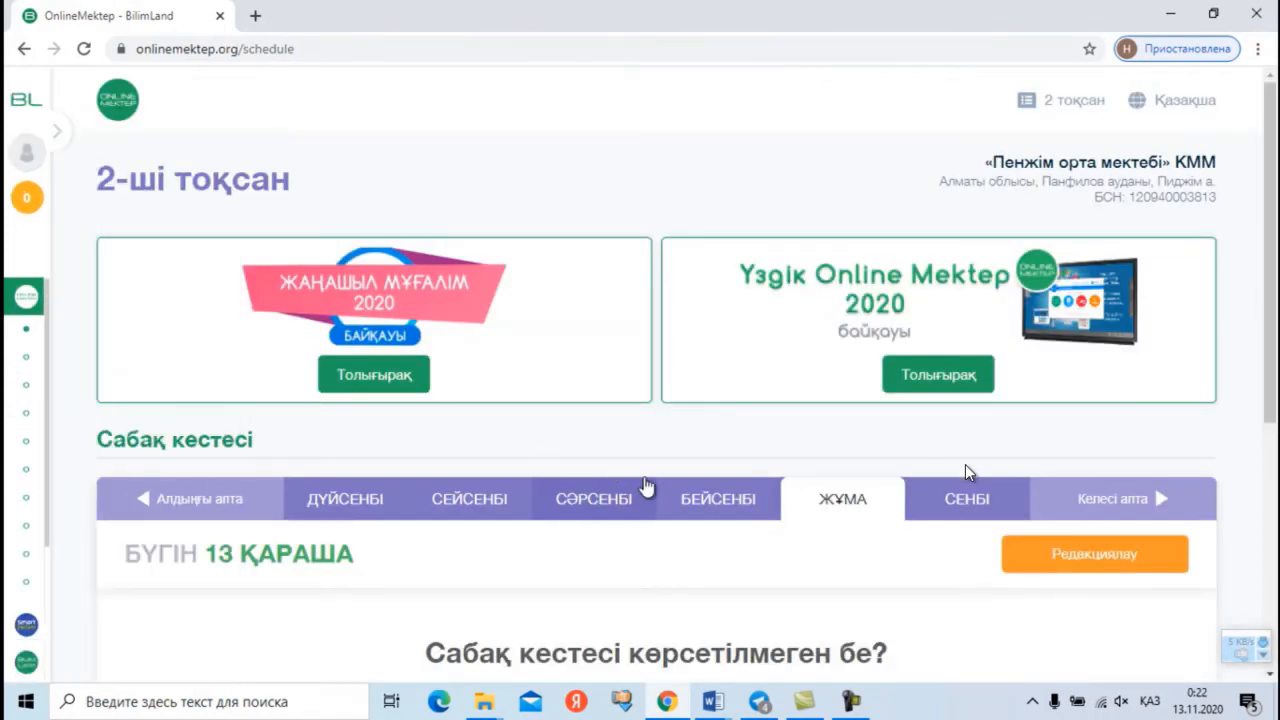
scroll(634, 486, "down", 3)
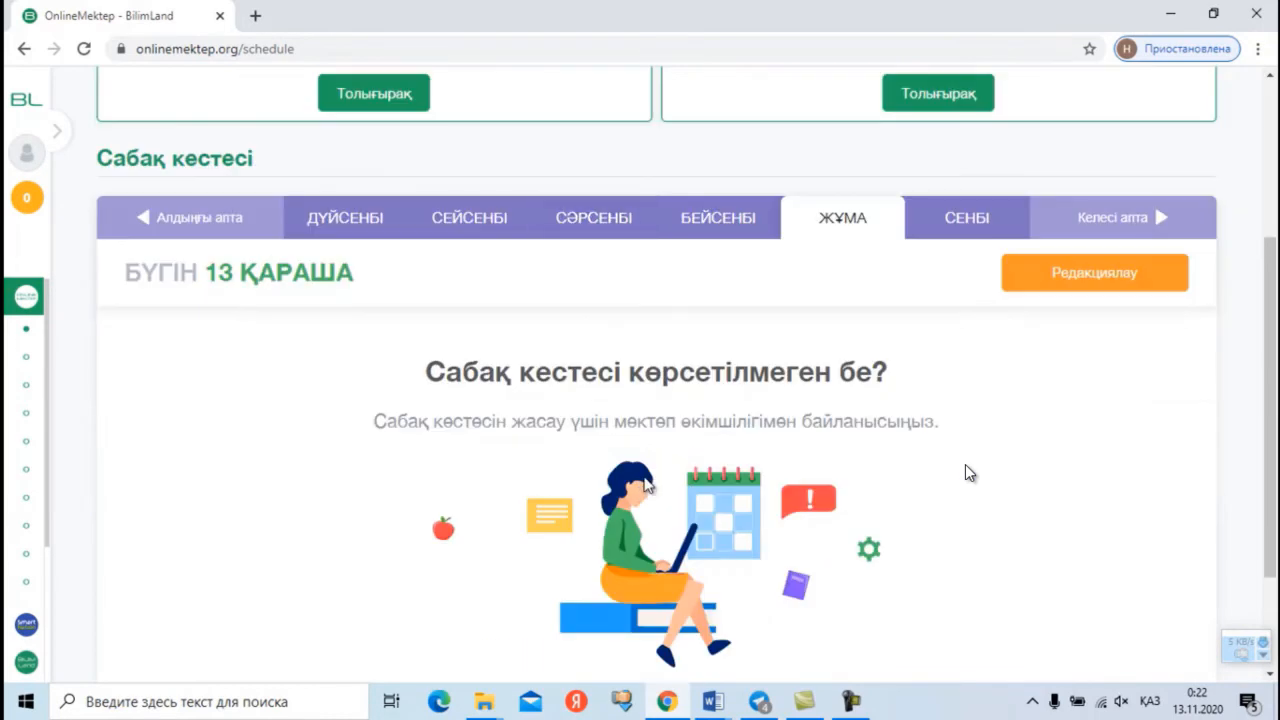
left_click(1157, 217)
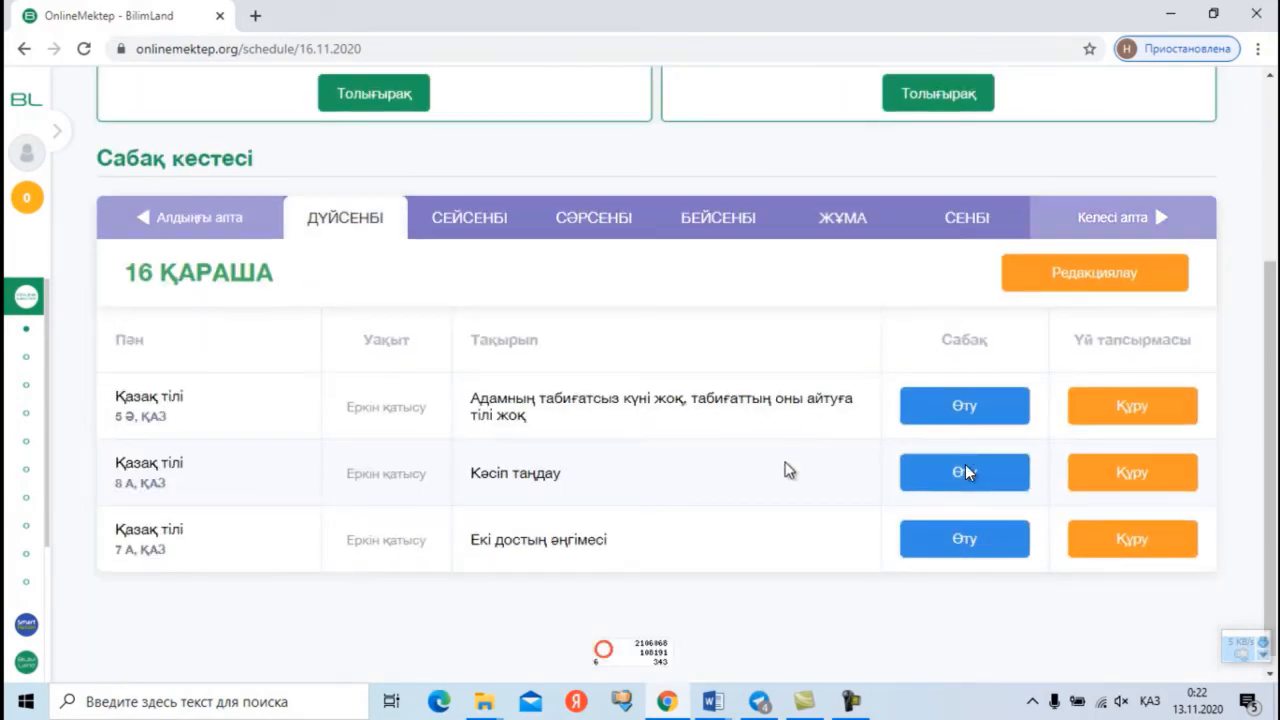
left_click(597, 206)
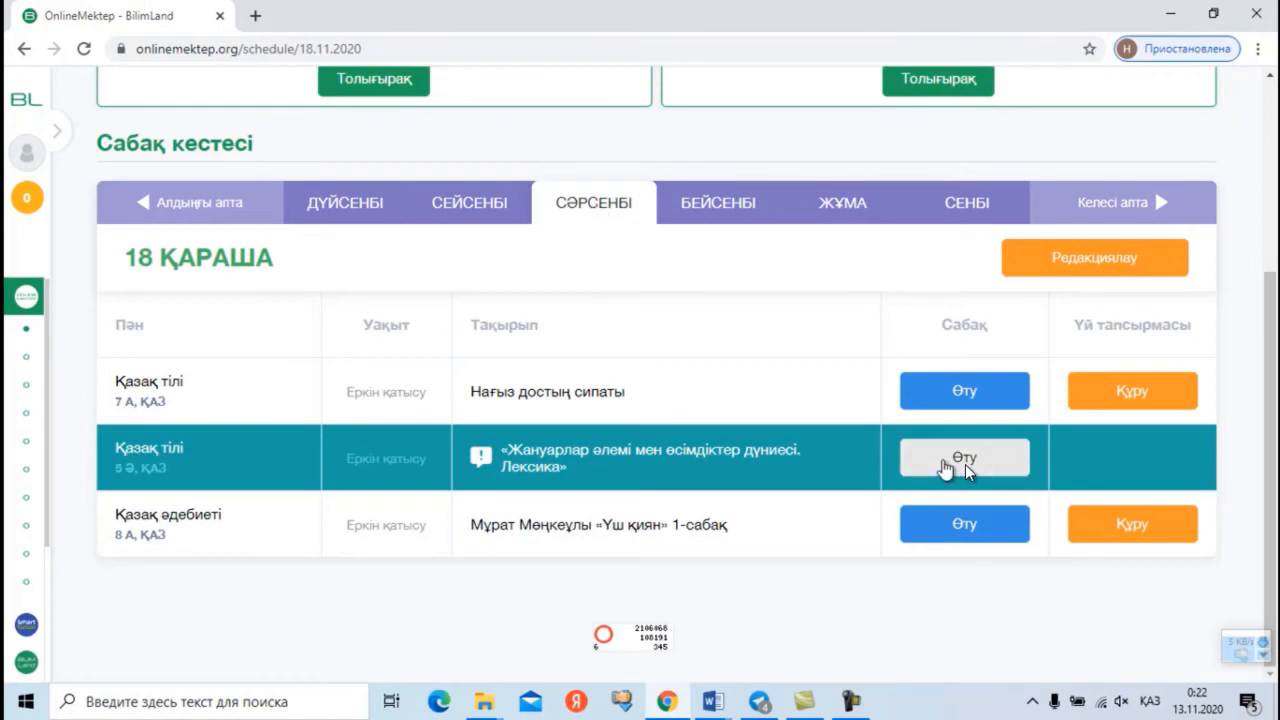
left_click(944, 463)
- Go to the БЖБ/ТЖБ section of Online Mektep and start creating an assessment
left_click(57, 130)
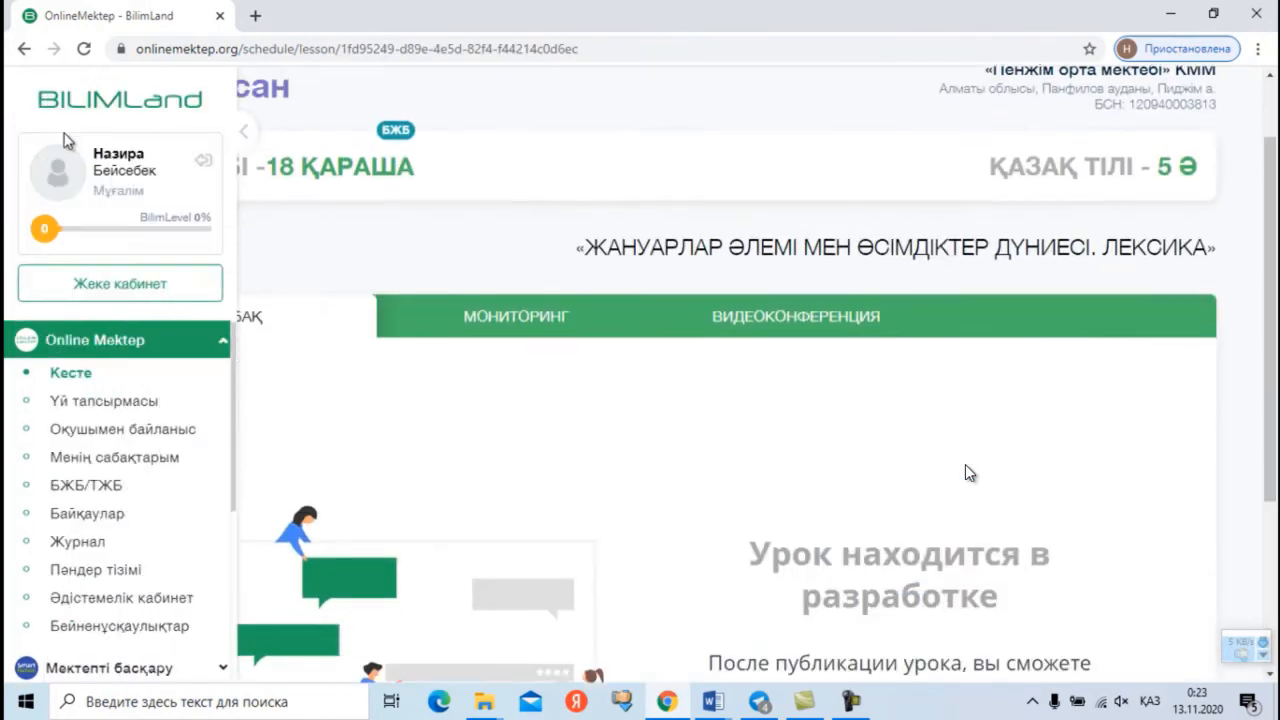
left_click(113, 487)
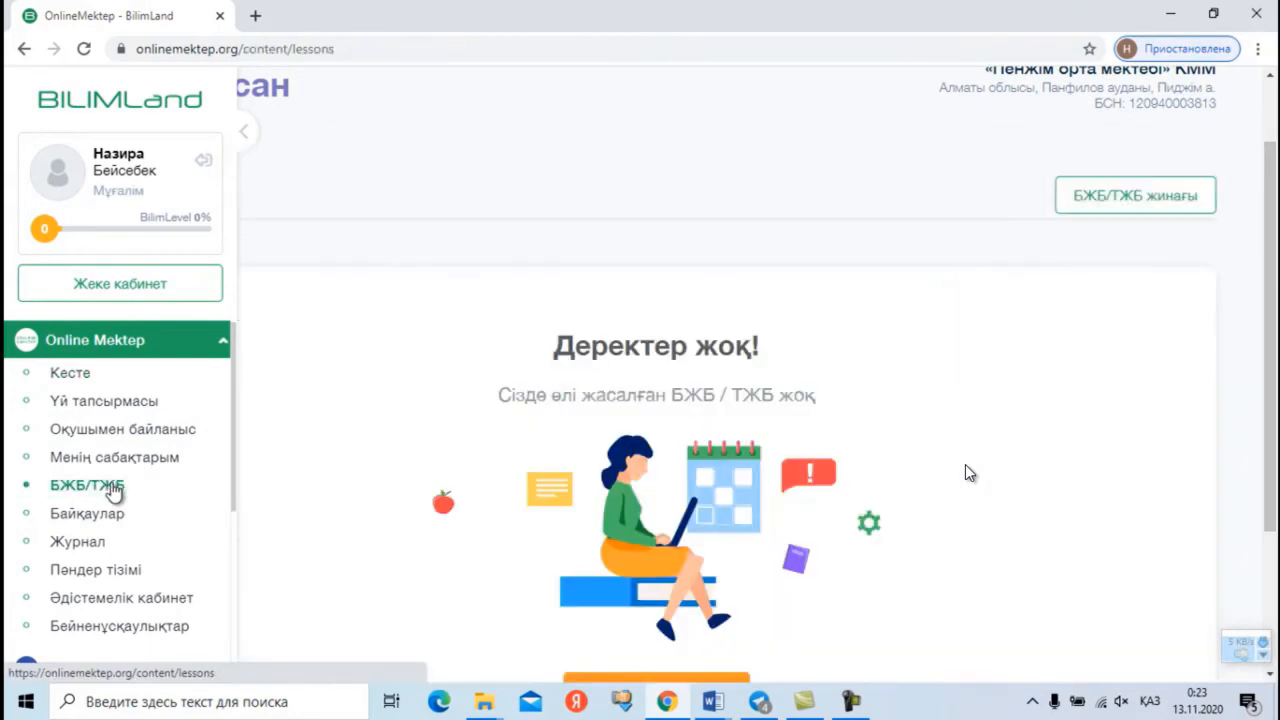
scroll(500, 400, "down", 2)
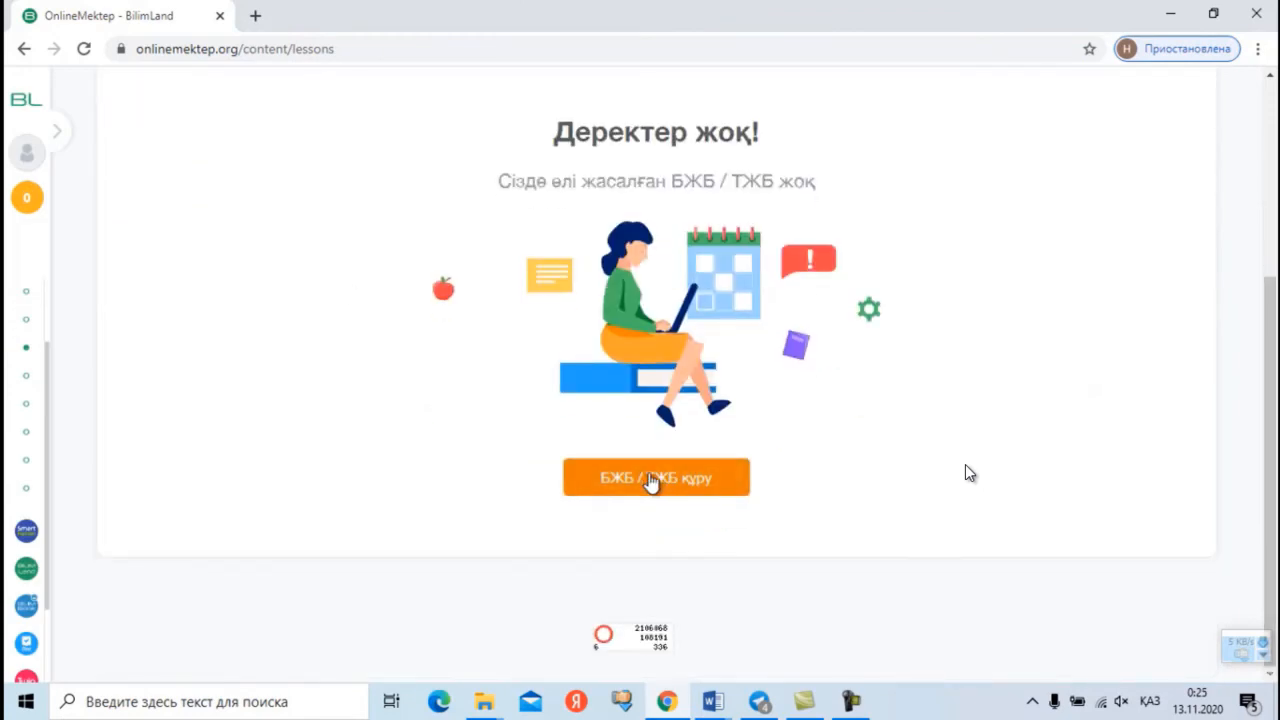
left_click(652, 480)
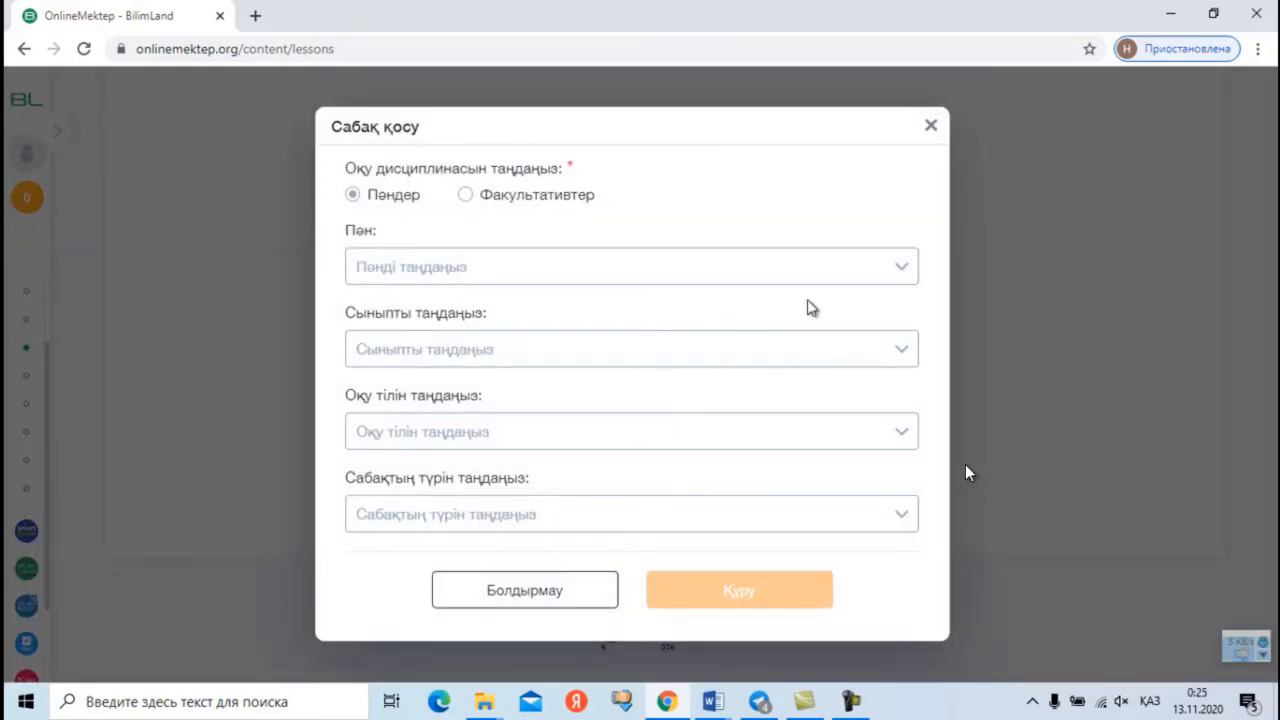
- Set the assessment's subject to Қазақ тілі, the grade to 5 сыныптар and the language of instruction to Қазақ тілі оқуы
left_click(898, 272)
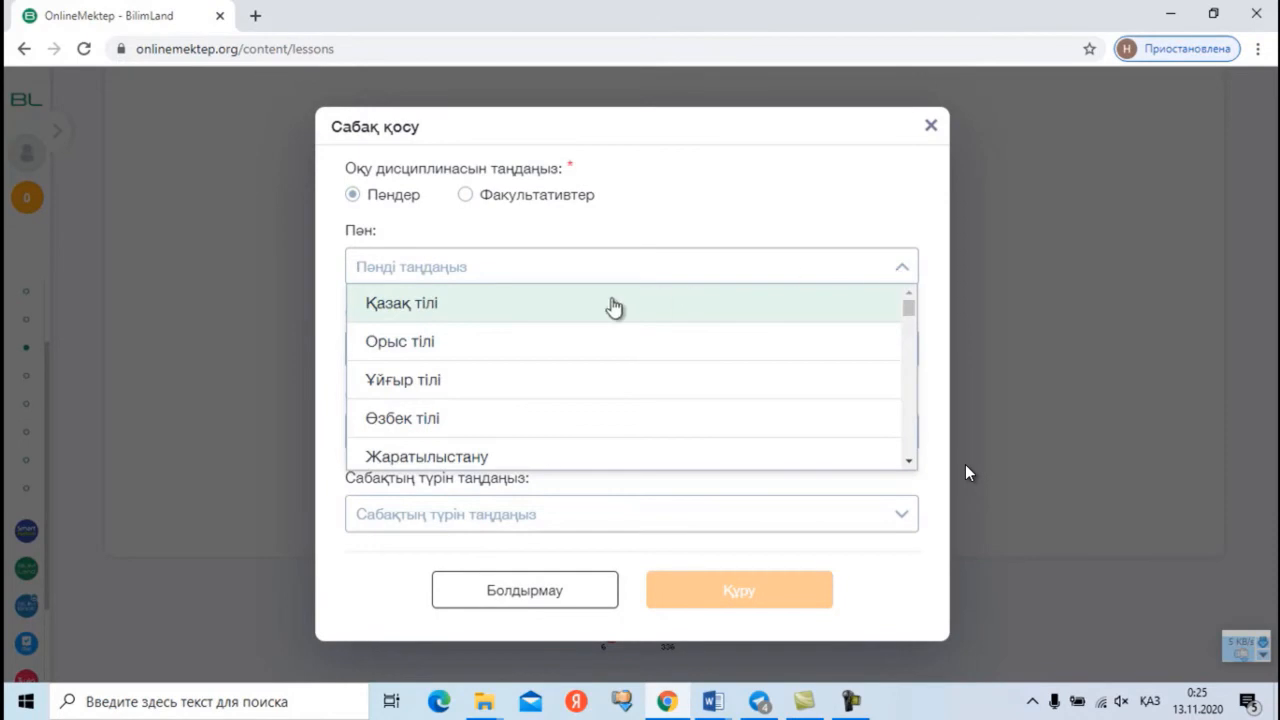
left_click(432, 306)
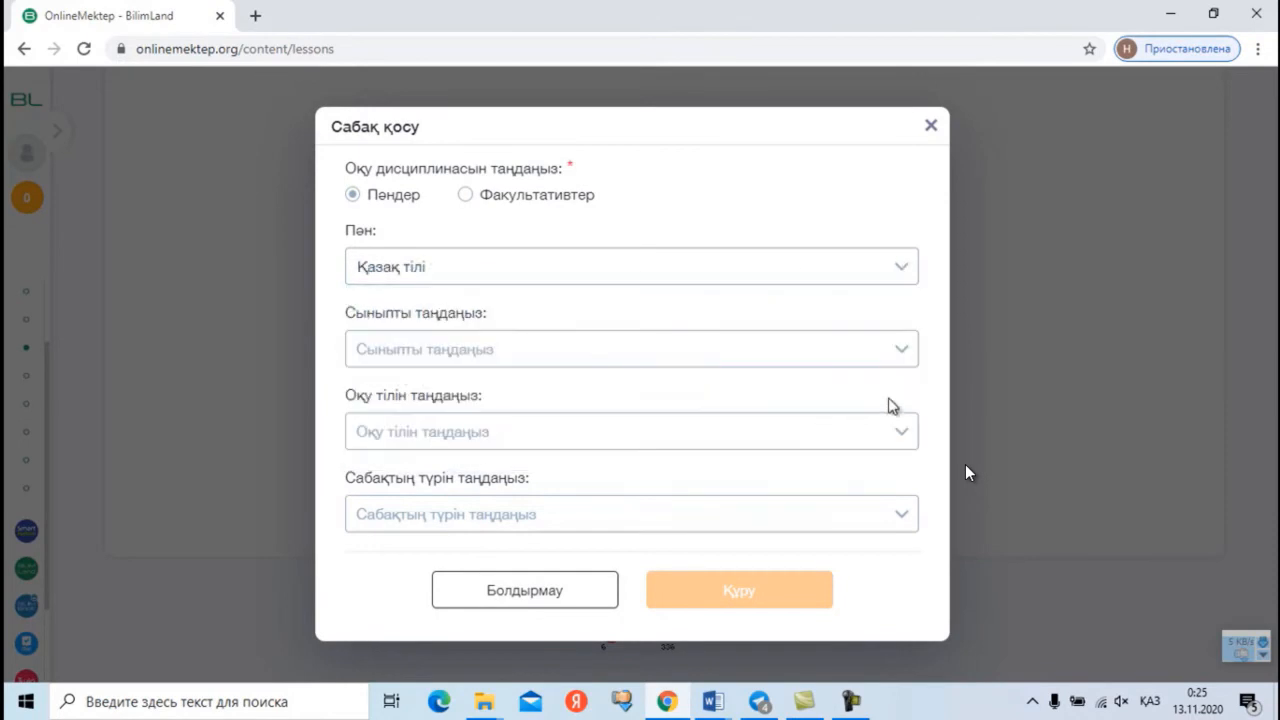
left_click(900, 354)
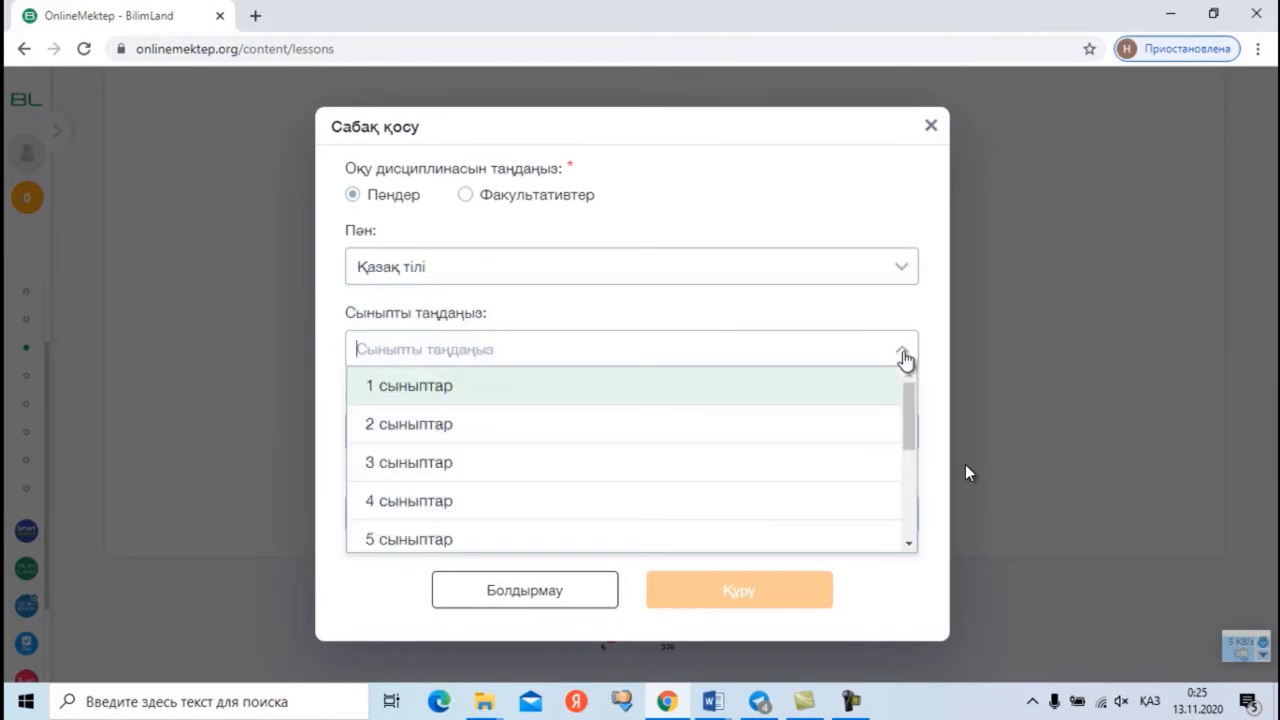
left_click(412, 540)
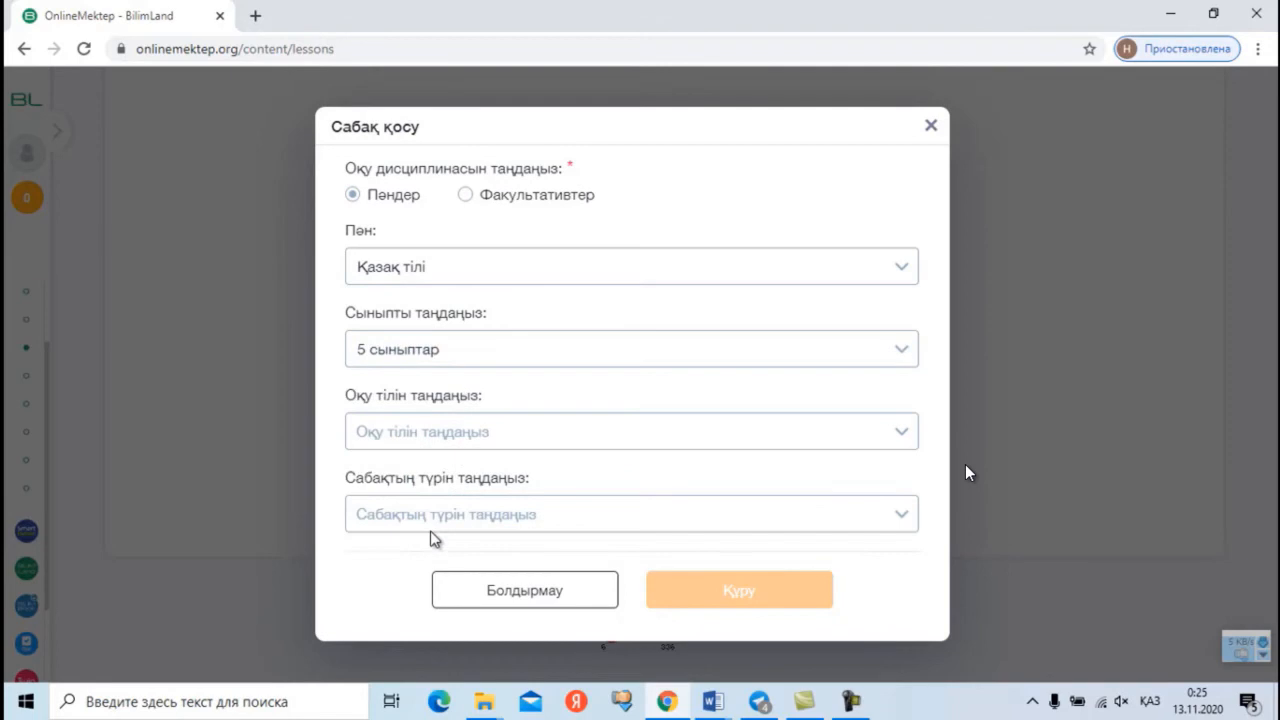
left_click(905, 438)
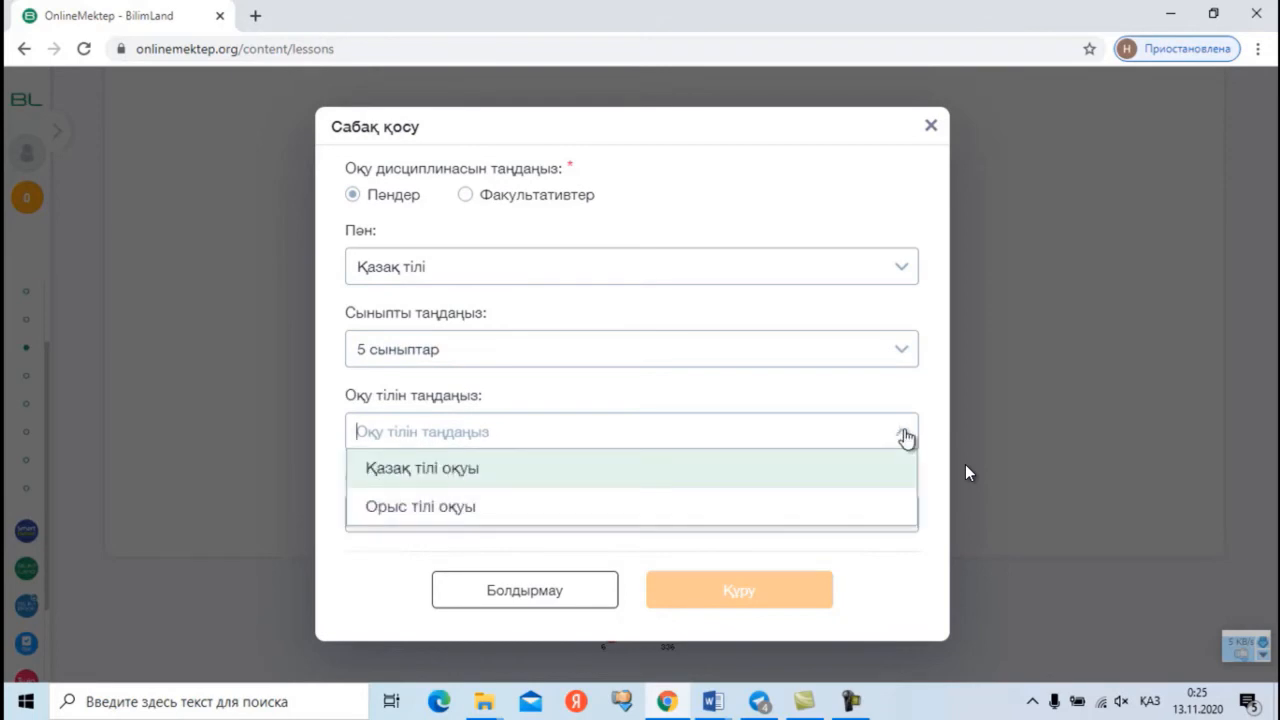
left_click(424, 470)
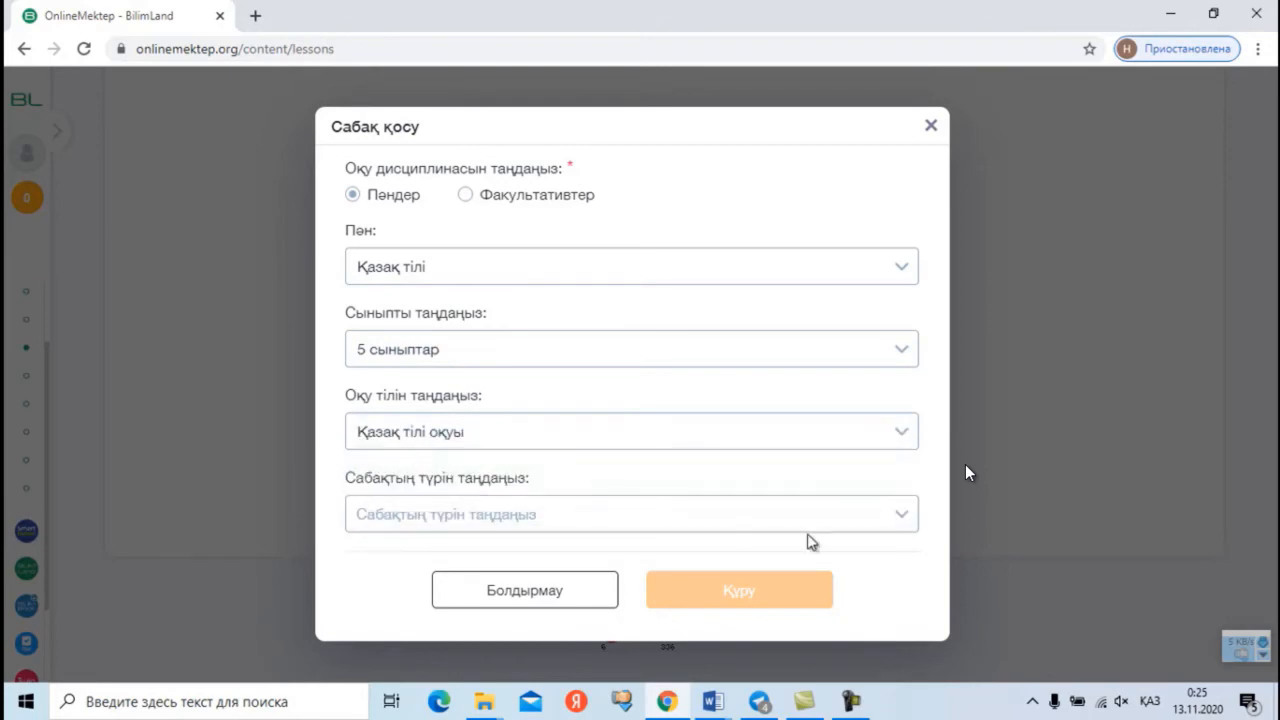
- Set the lesson type to БЖБ and choose Жаңа БЖБ as the lesson to add
left_click(905, 516)
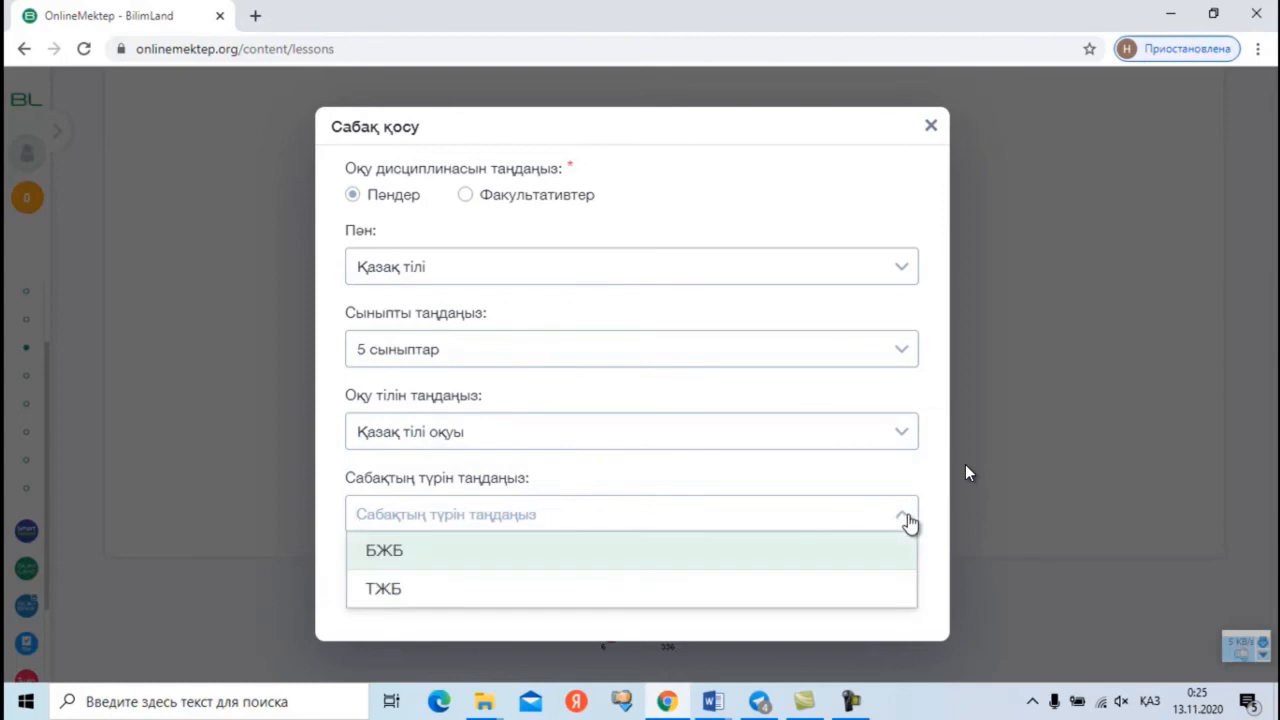
left_click(401, 552)
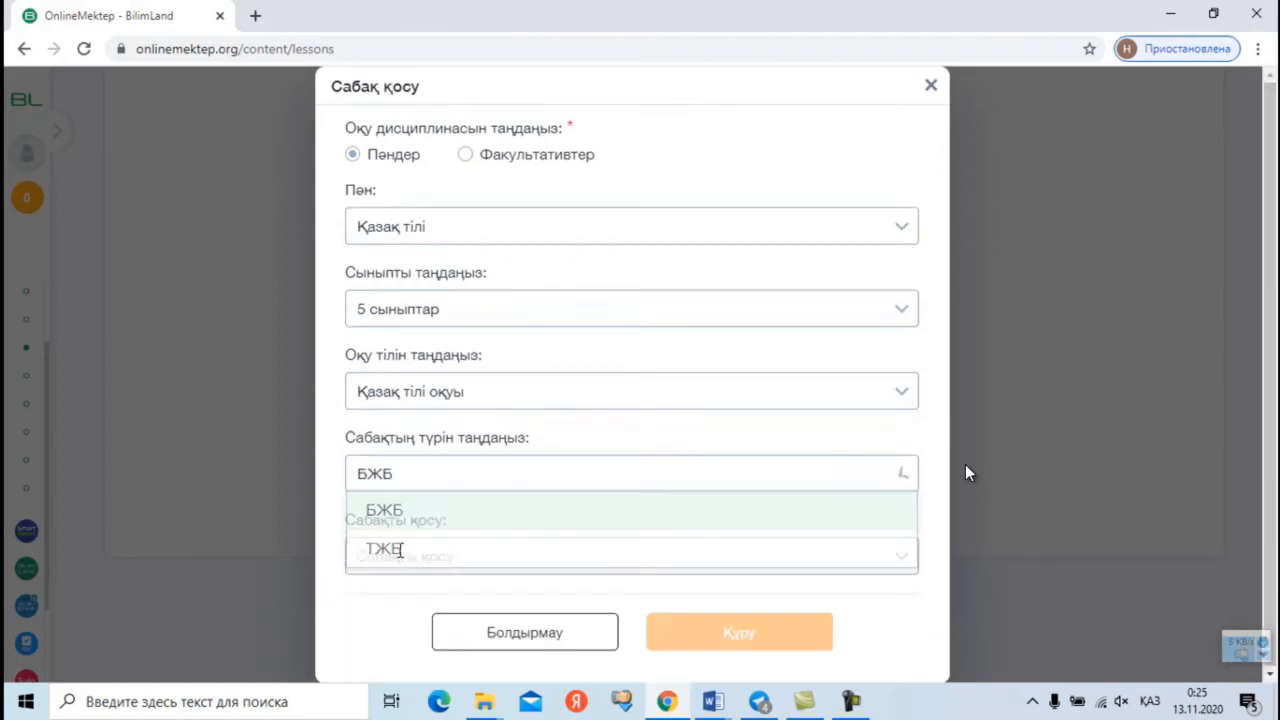
left_click(899, 563)
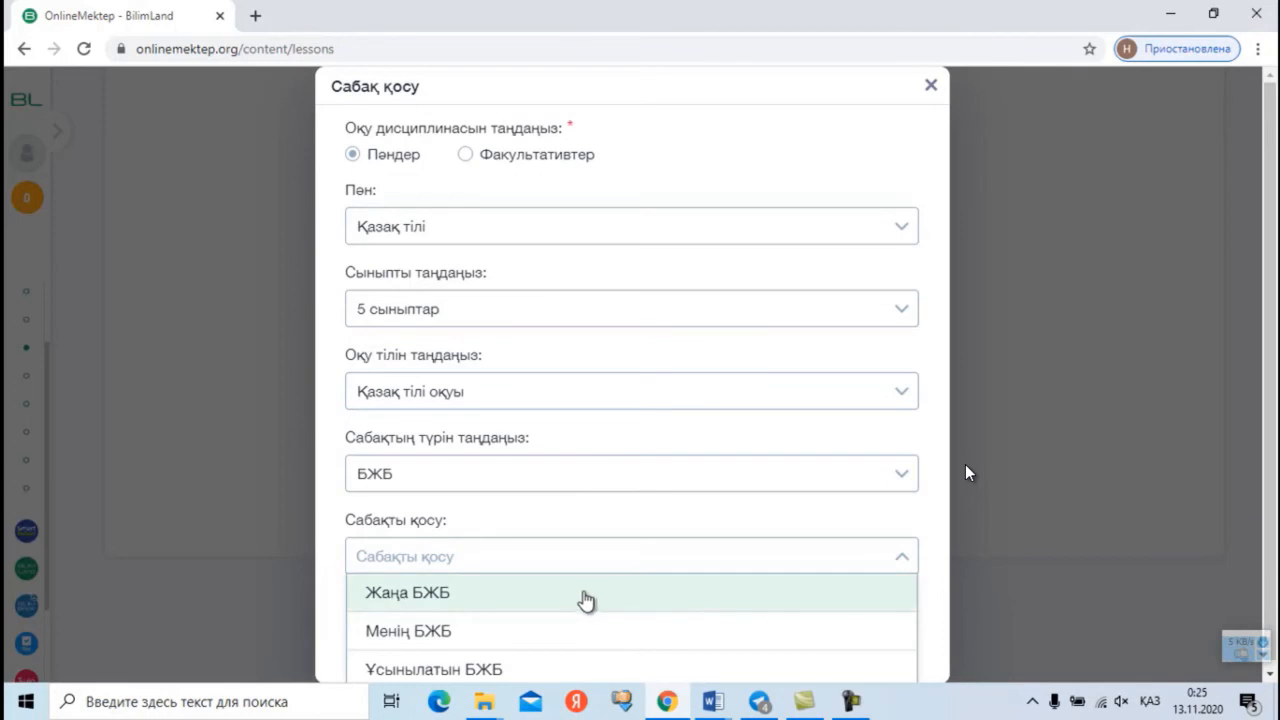
left_click(408, 590)
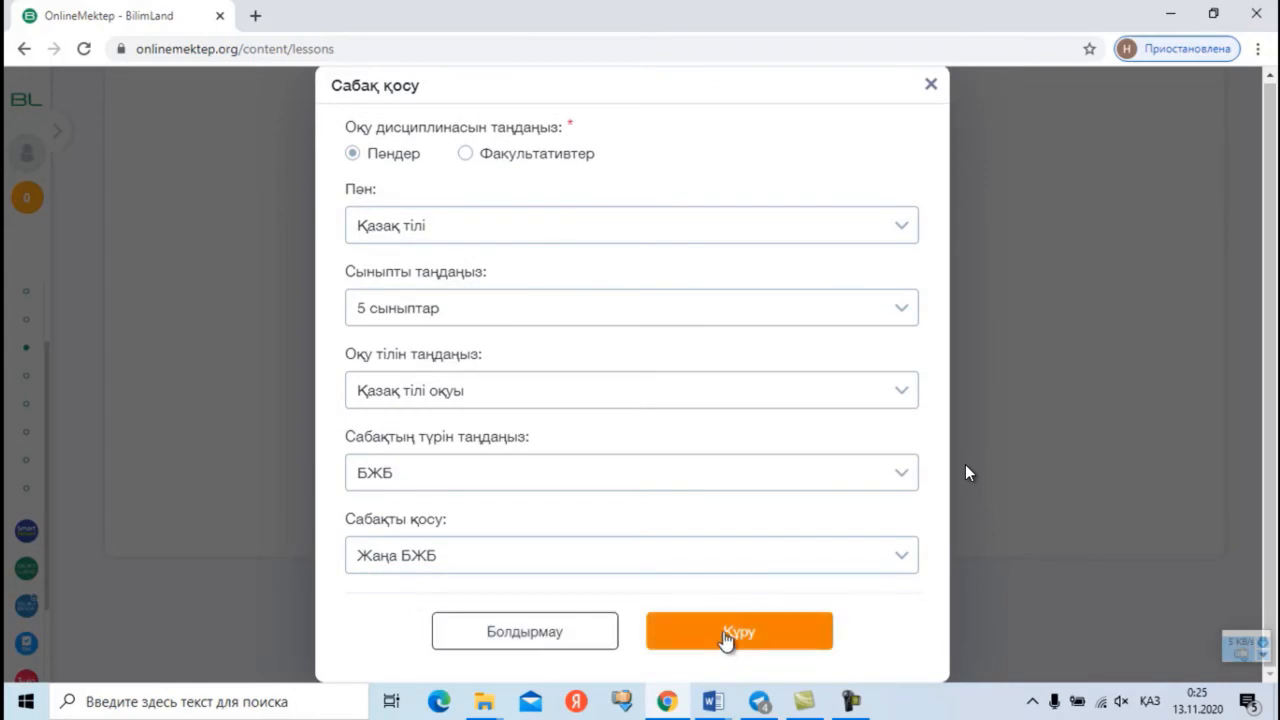
- Create the БЖБ and copy «Жануарлар әлемі мен өсімдіктер дүниесі. Лексика» from the Word document ОШ_СОр_Казахский язык_Т1_5кл into its section title
left_click(726, 636)
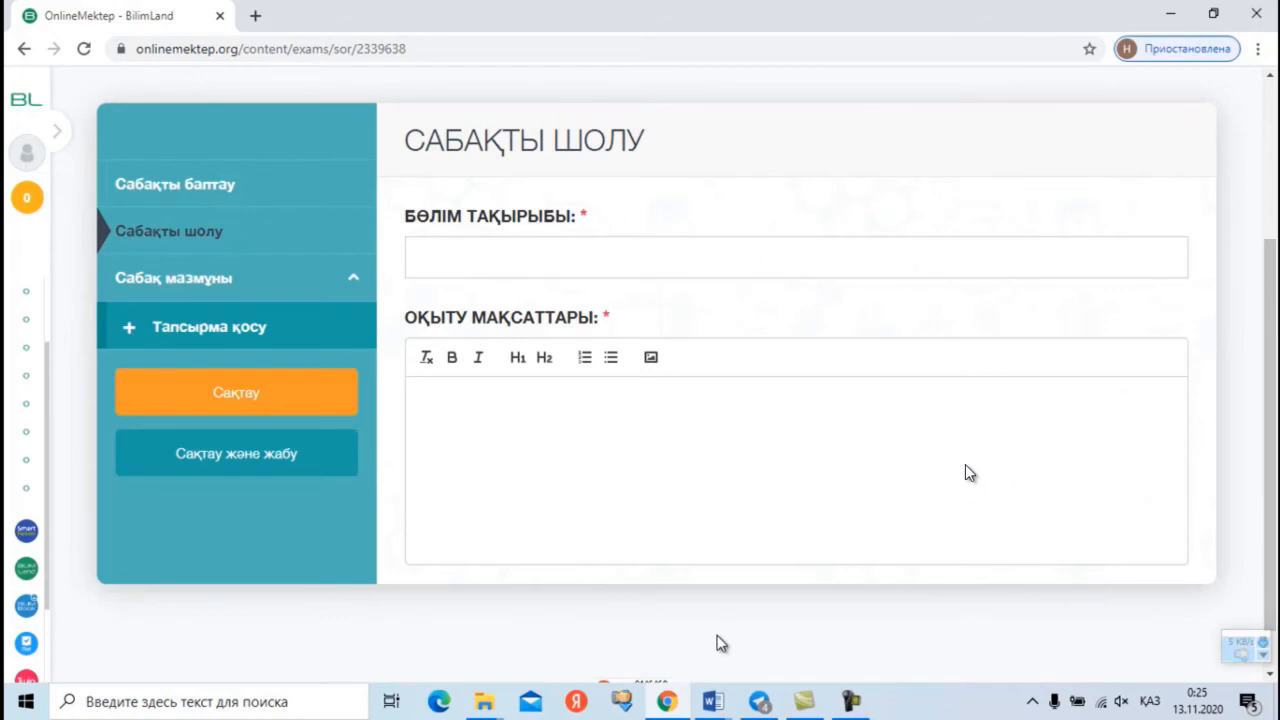
left_click(716, 702)
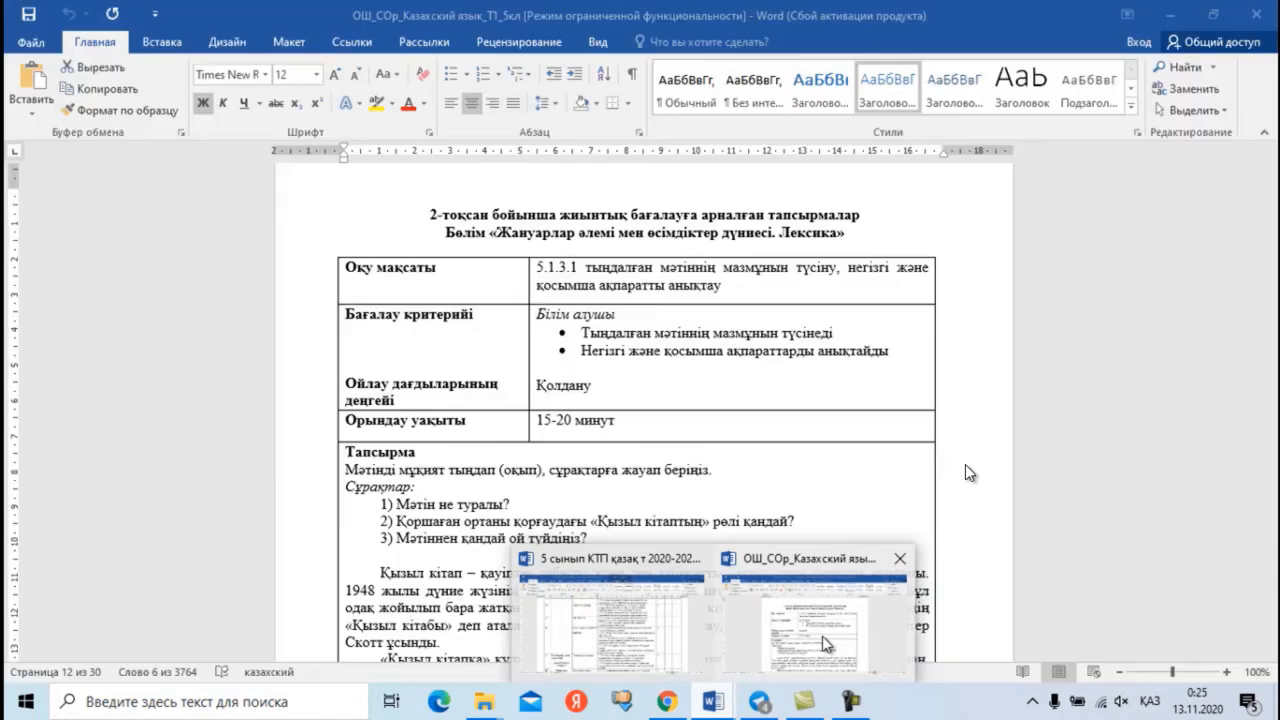
left_click(822, 636)
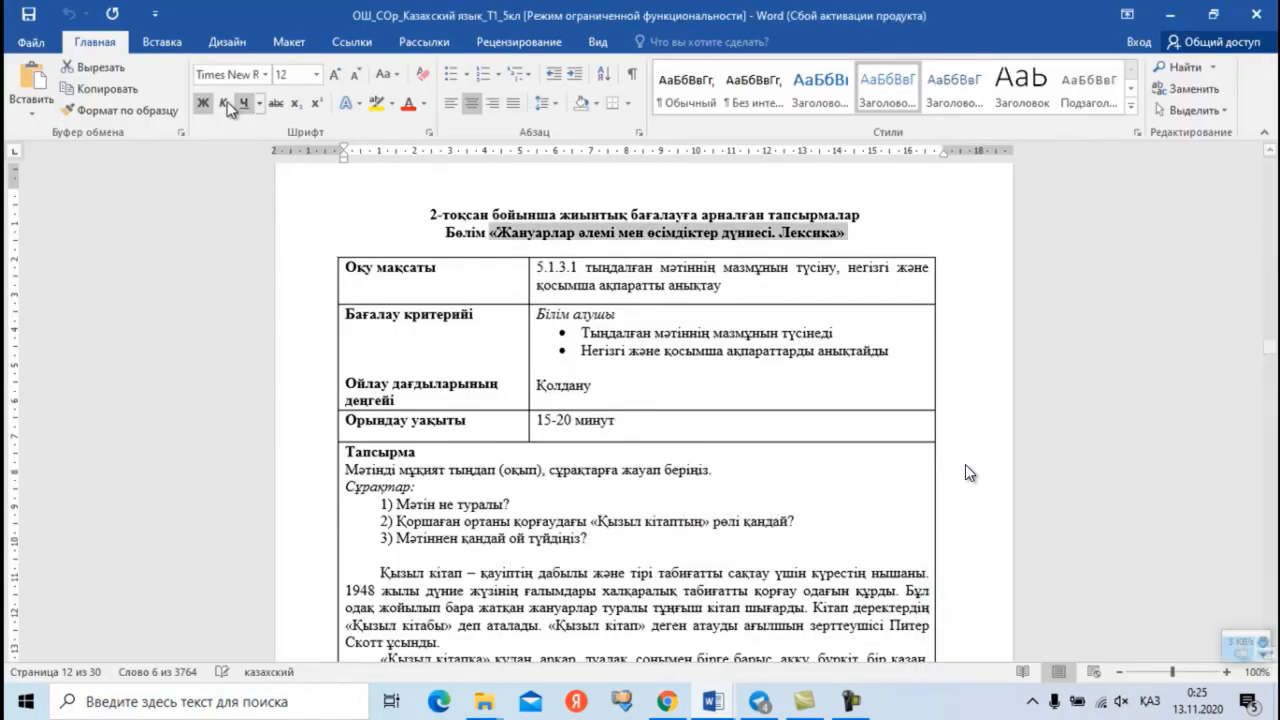
left_click(668, 703)
right_click(446, 251)
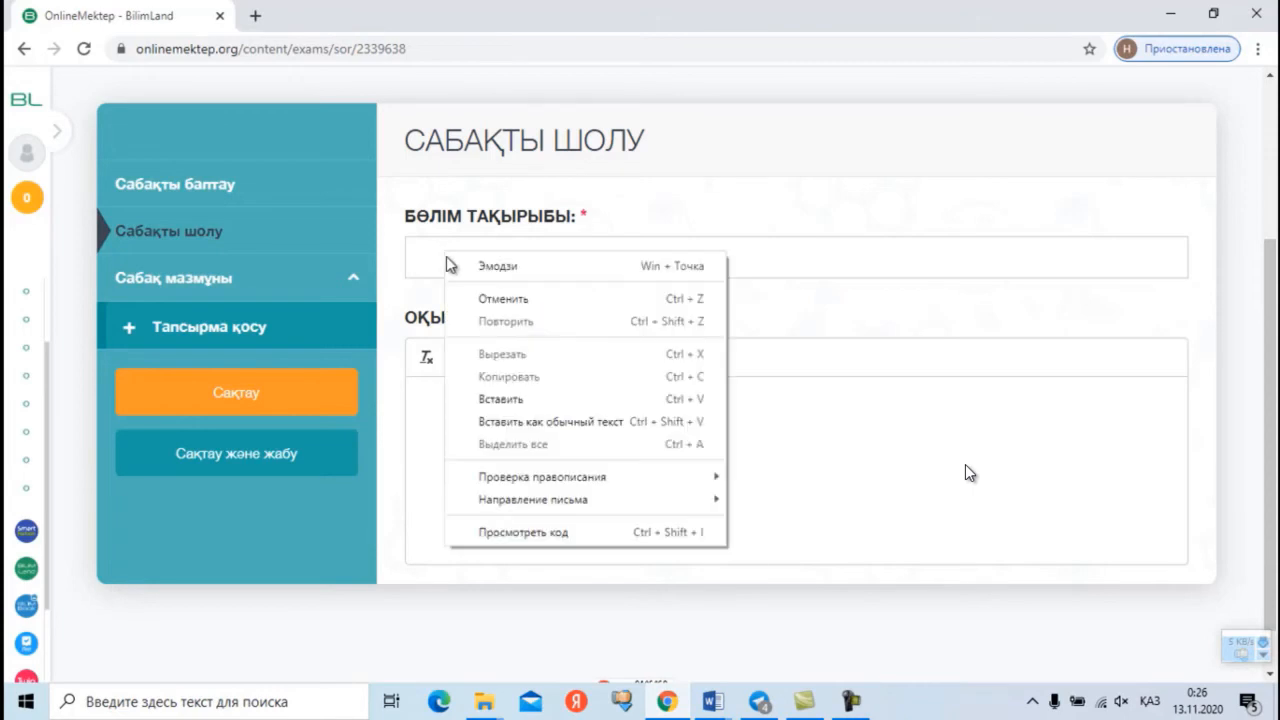
left_click(498, 394)
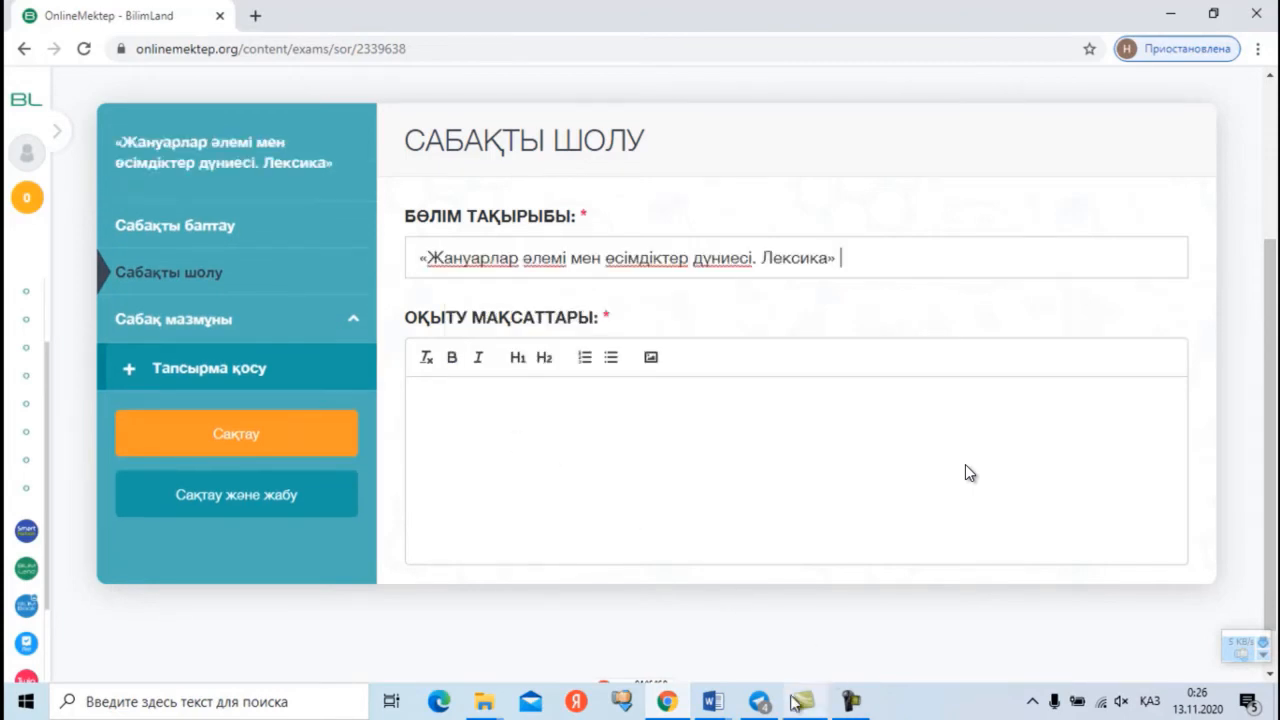
- Copy learning objective 5.1.3.1 from the Word document's Оқу мақсаты row into the assessment's Оқыту мақсаттары field
left_click(714, 704)
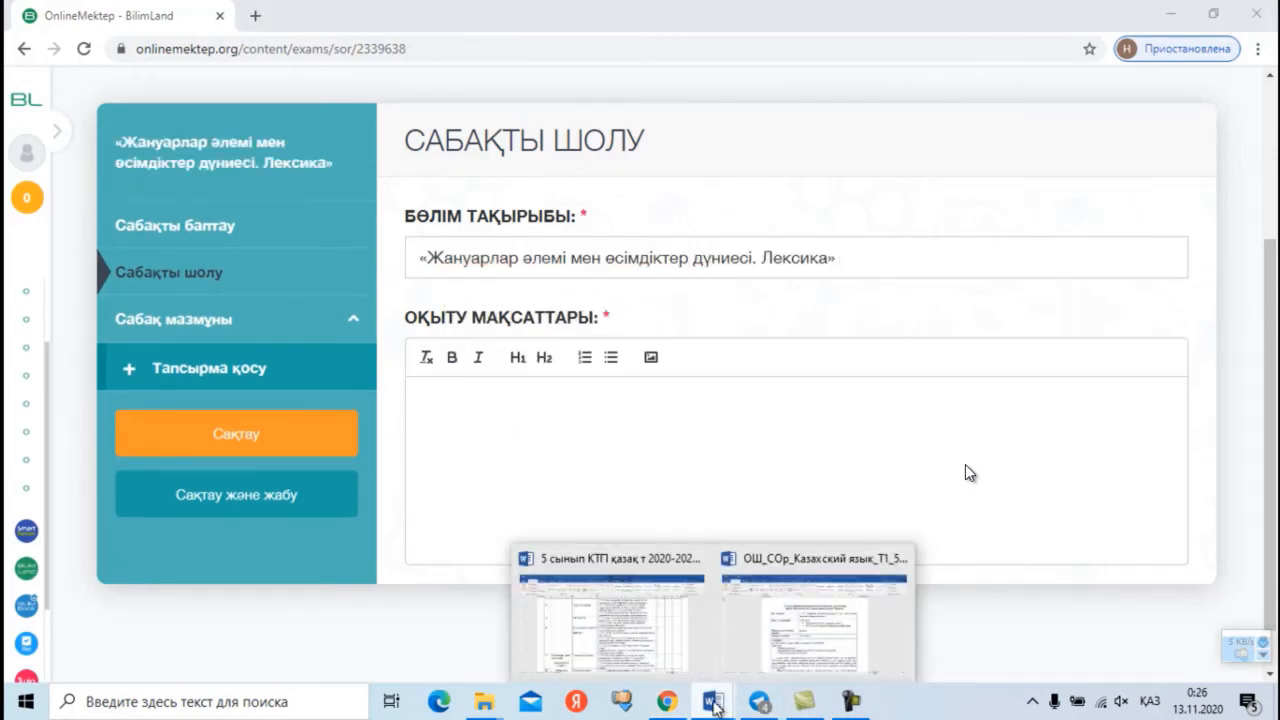
left_click(779, 665)
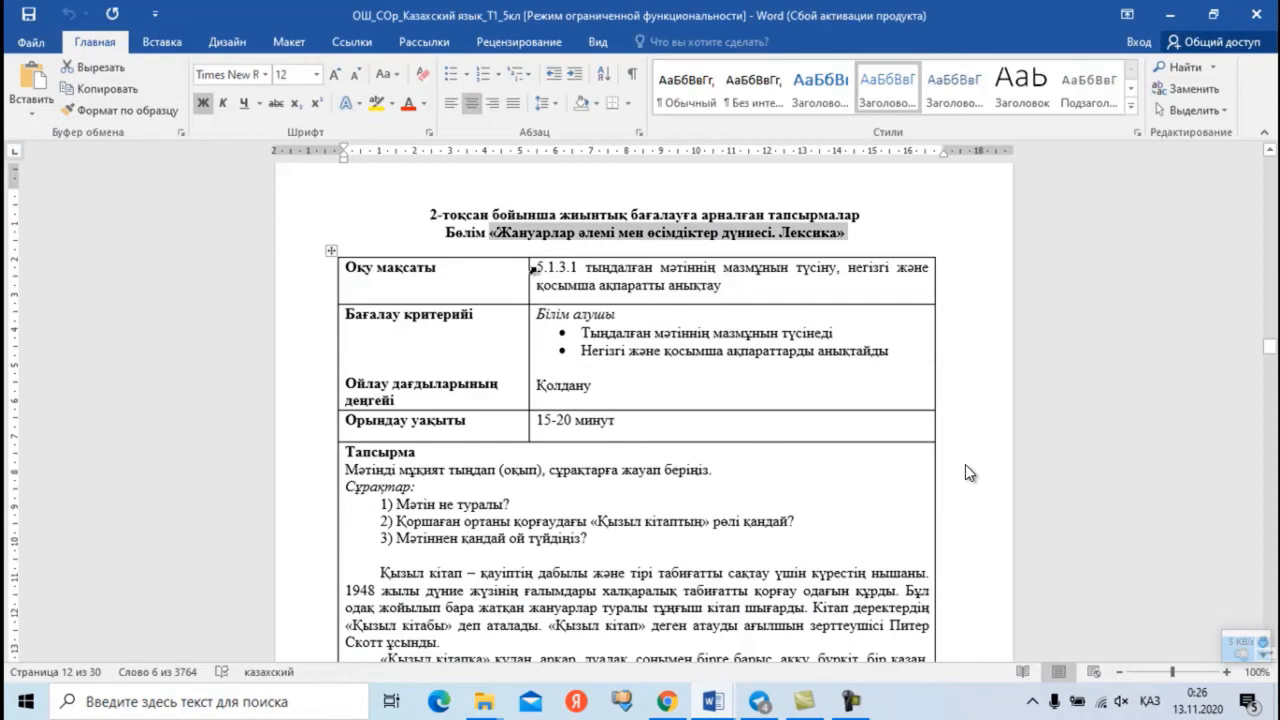
left_click_drag(540, 267, 722, 286)
key("ctrl+c")
left_click(135, 92)
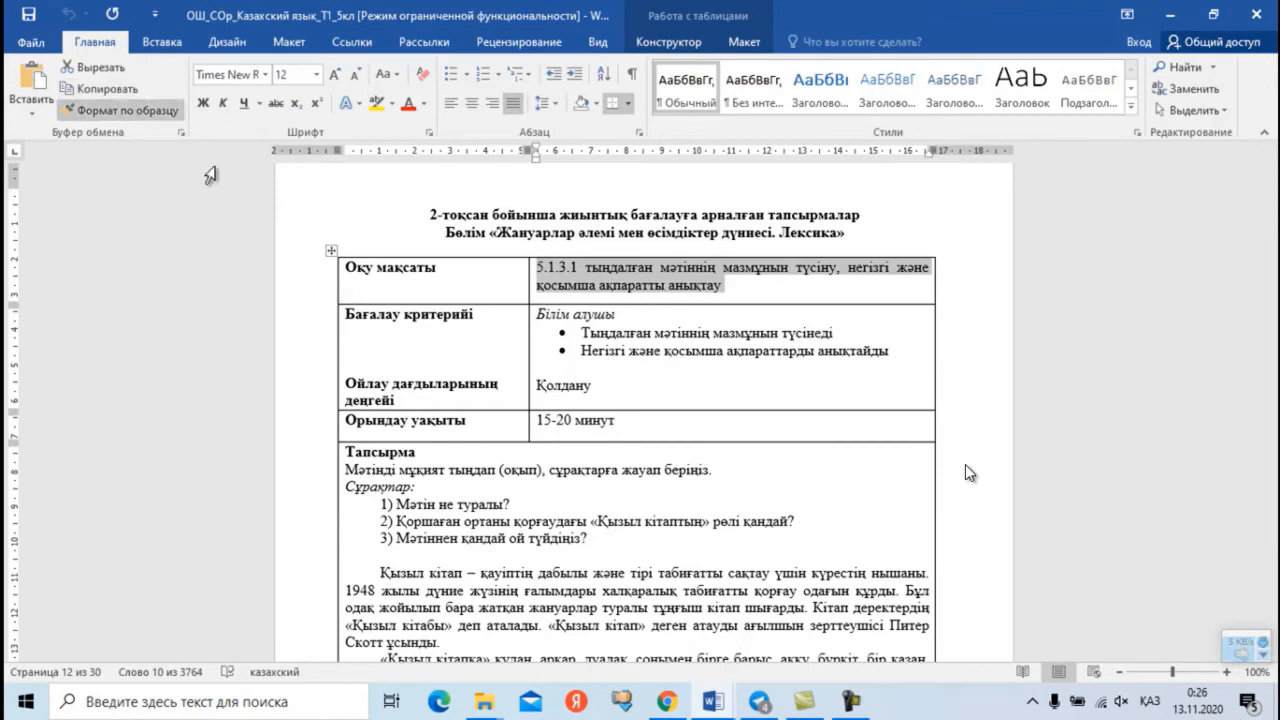
left_click(690, 664)
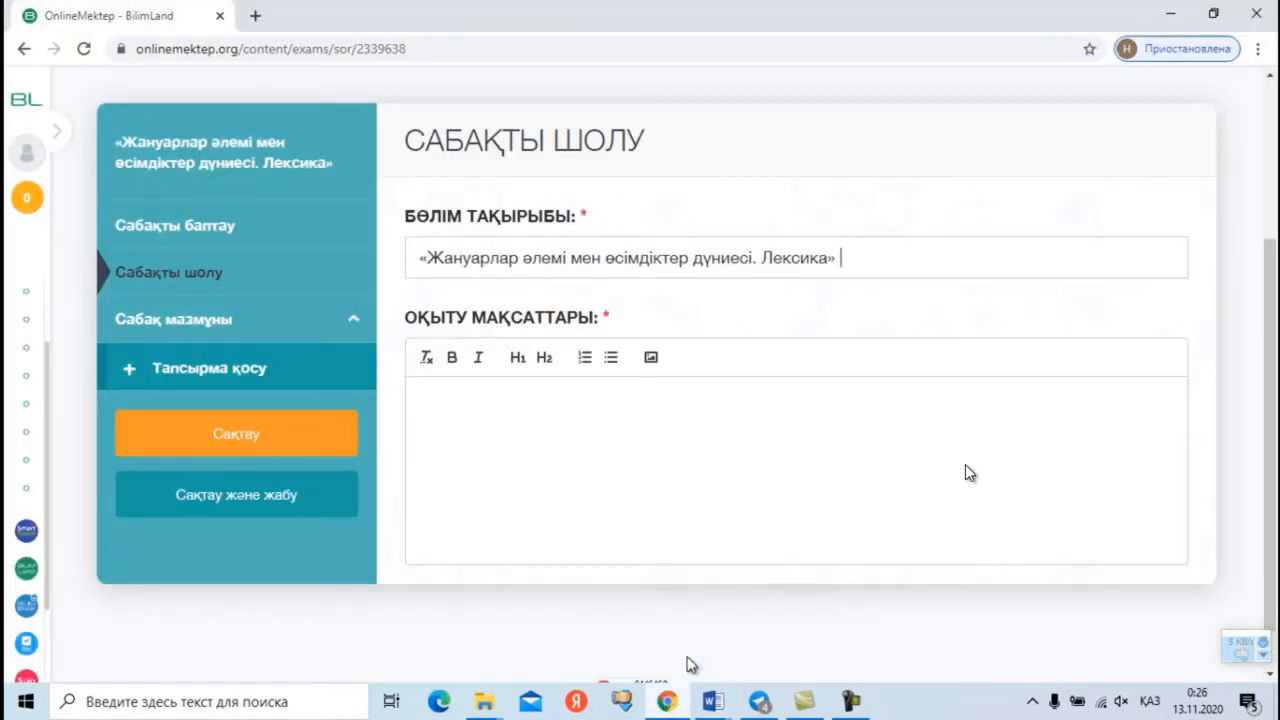
right_click(447, 398)
left_click(504, 271)
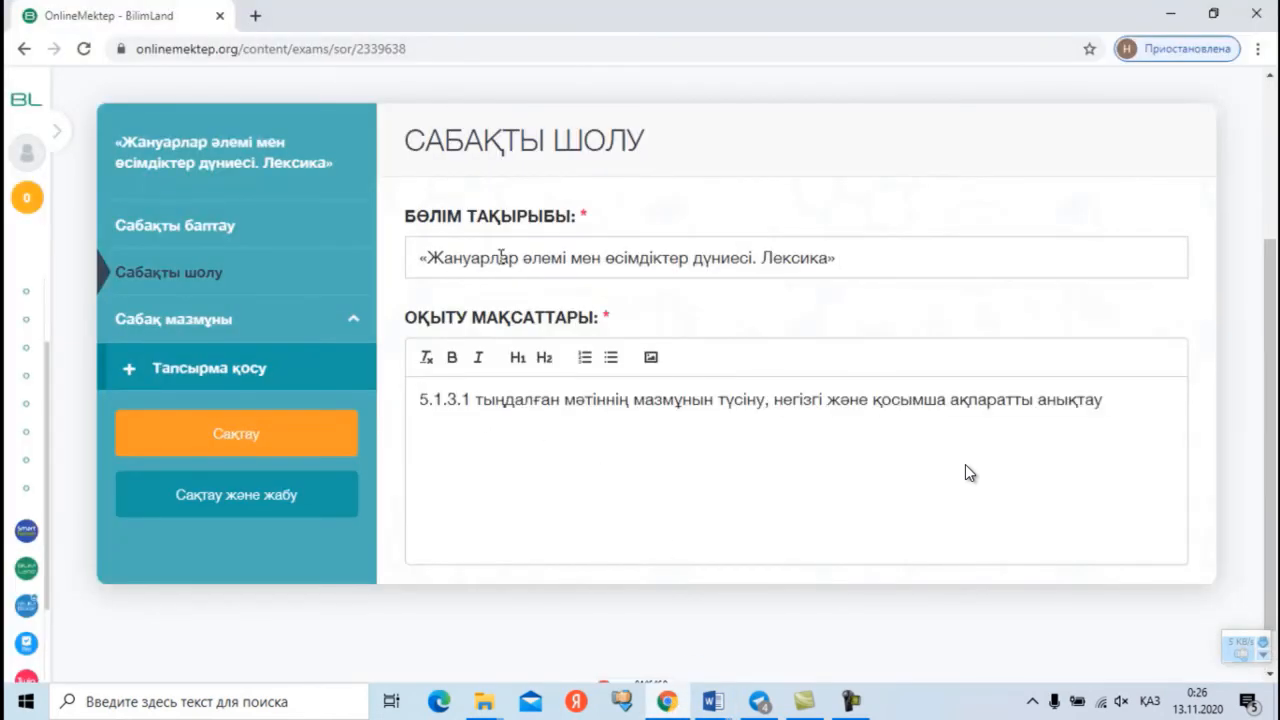
- Add Тапсырма №1 and copy the instruction, three questions and «Қызыл кітап» passage from the Word document into its task text
left_click(239, 369)
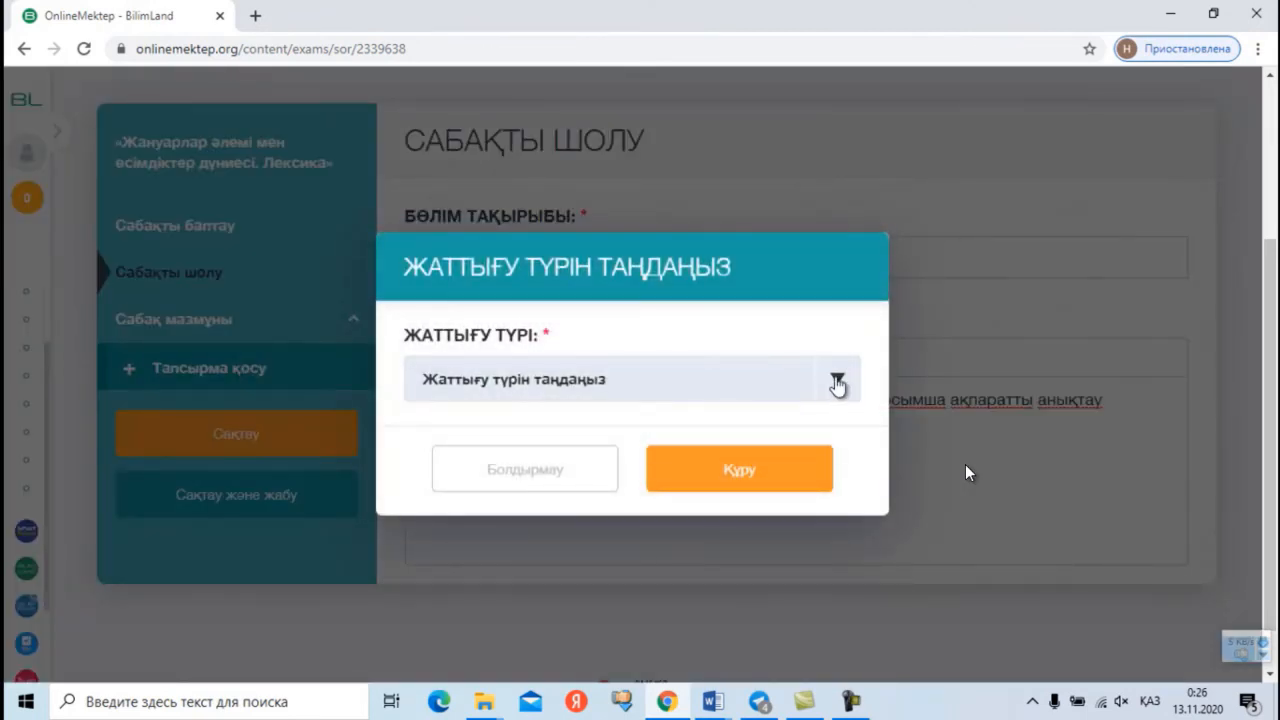
left_click(714, 697)
left_click(768, 665)
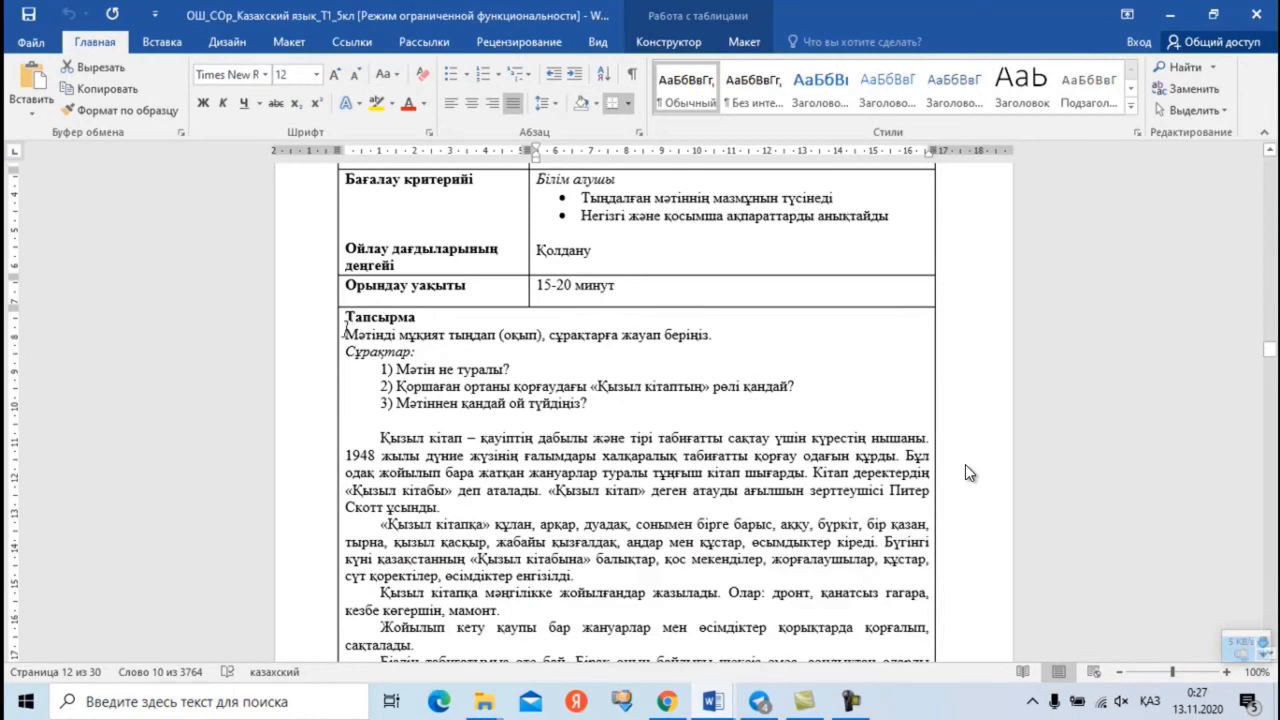
left_click_drag(372, 342, 886, 478)
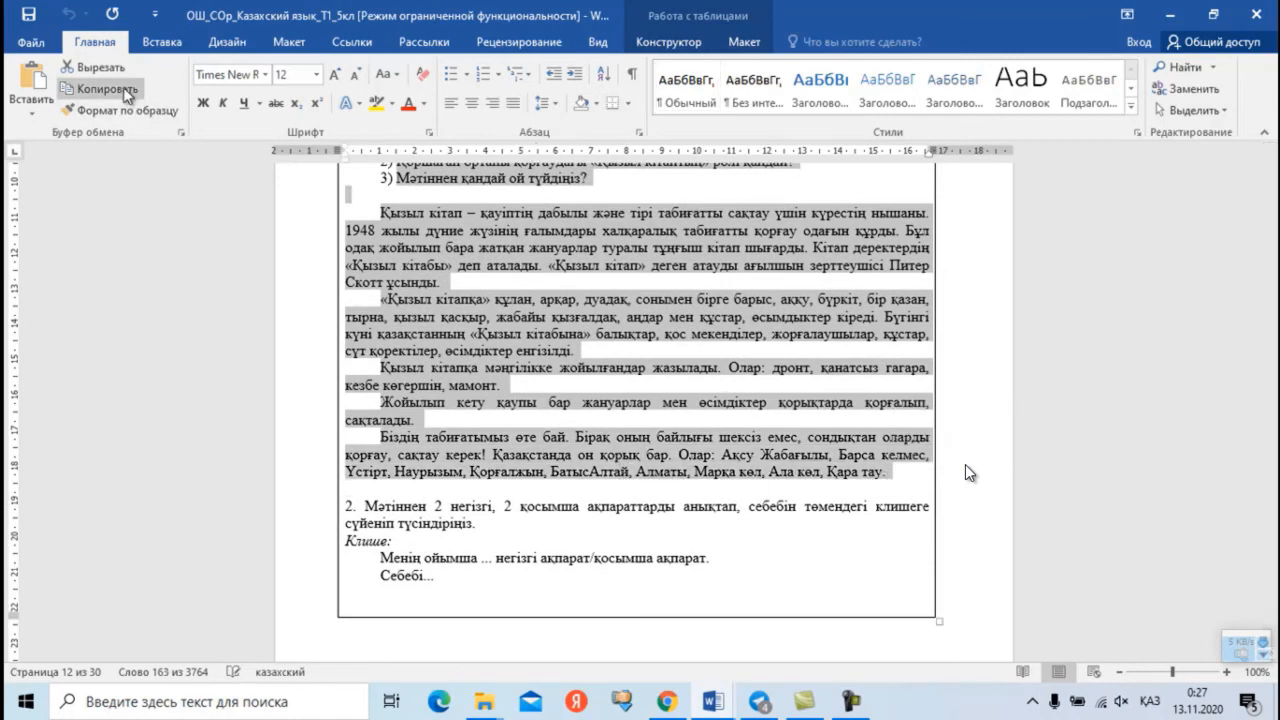
left_click(666, 701)
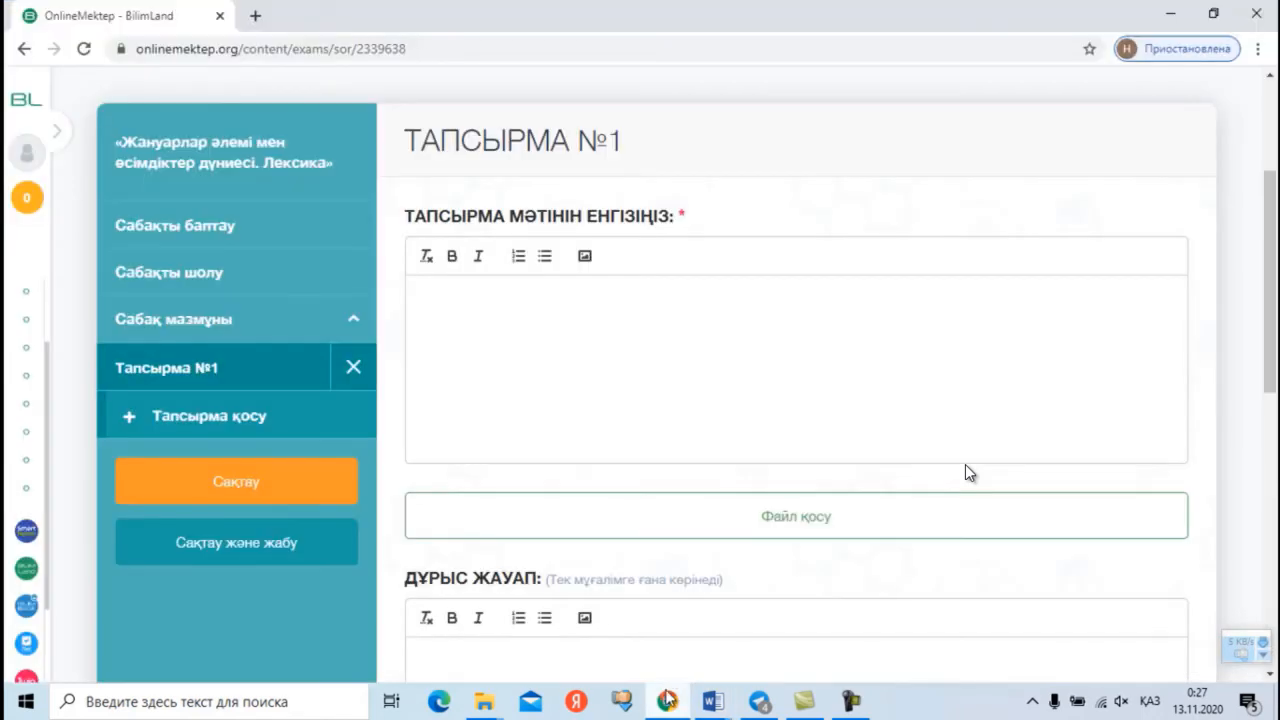
right_click(418, 299)
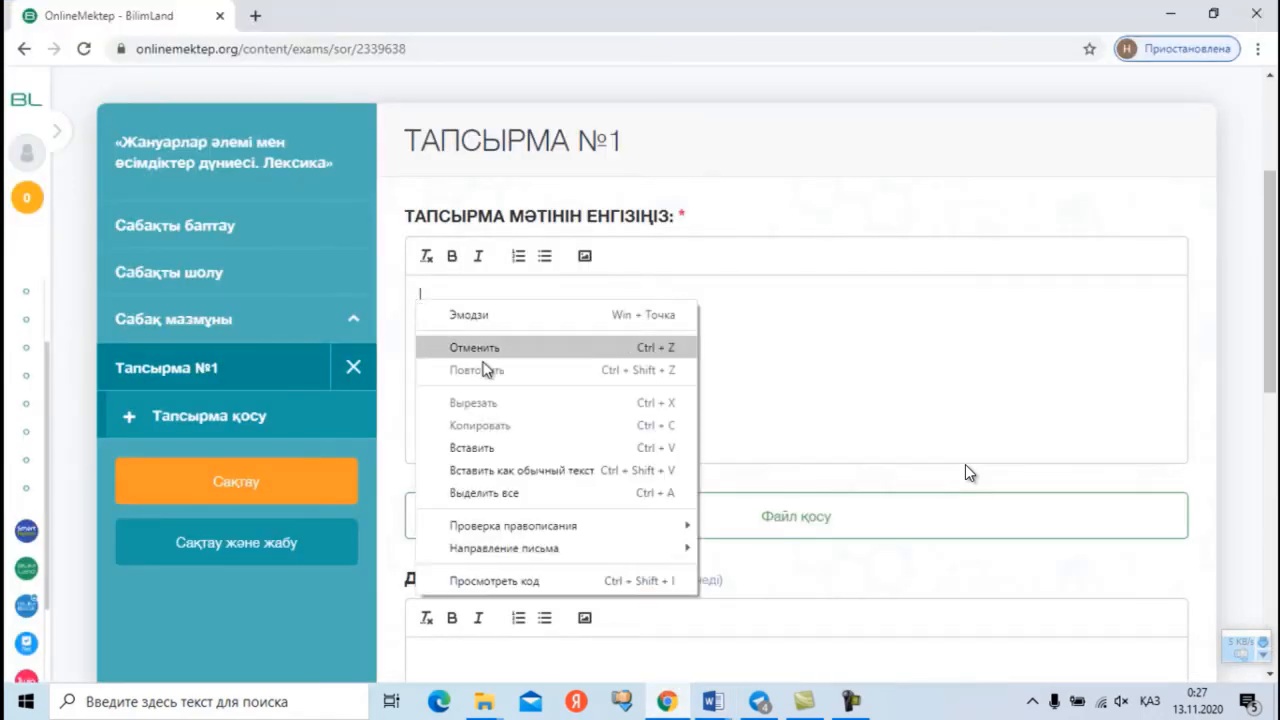
left_click(486, 449)
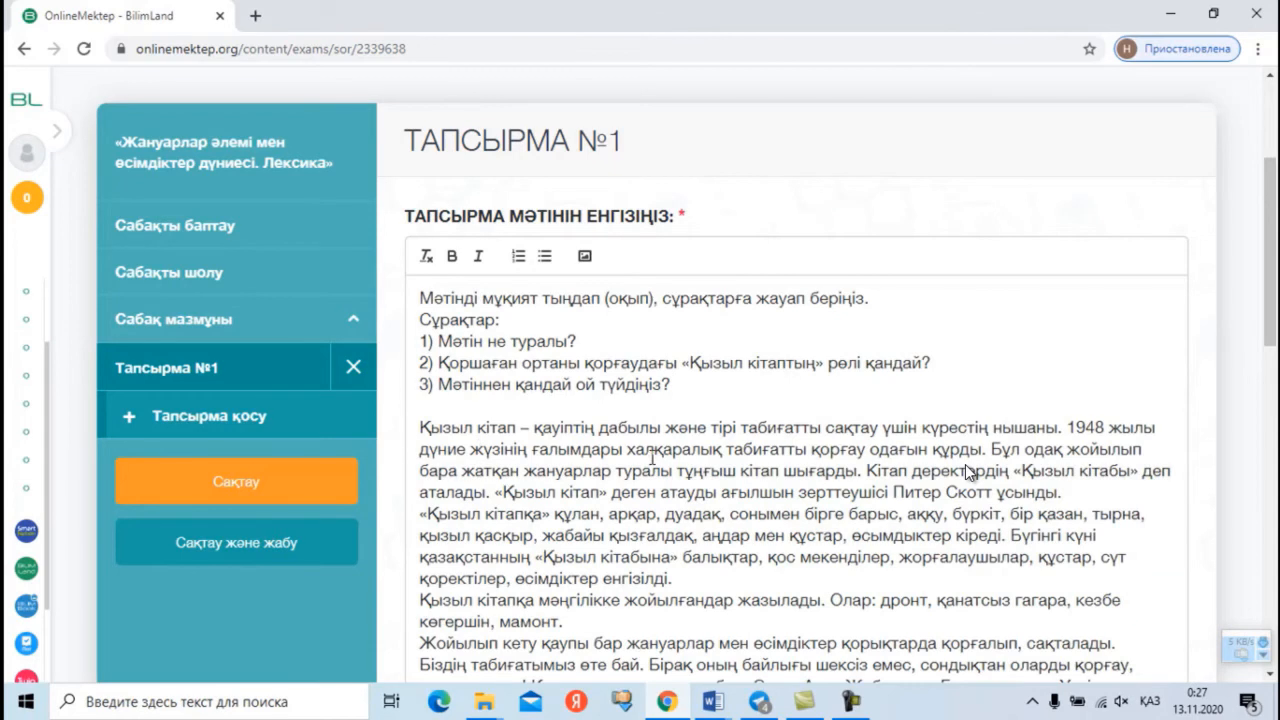
- Enter "Мәтін қызыл кітап туралы" under Дұрыс жауап as item 1 of a numbered list
scroll(966, 472, "up", 1)
scroll(966, 472, "down", 4)
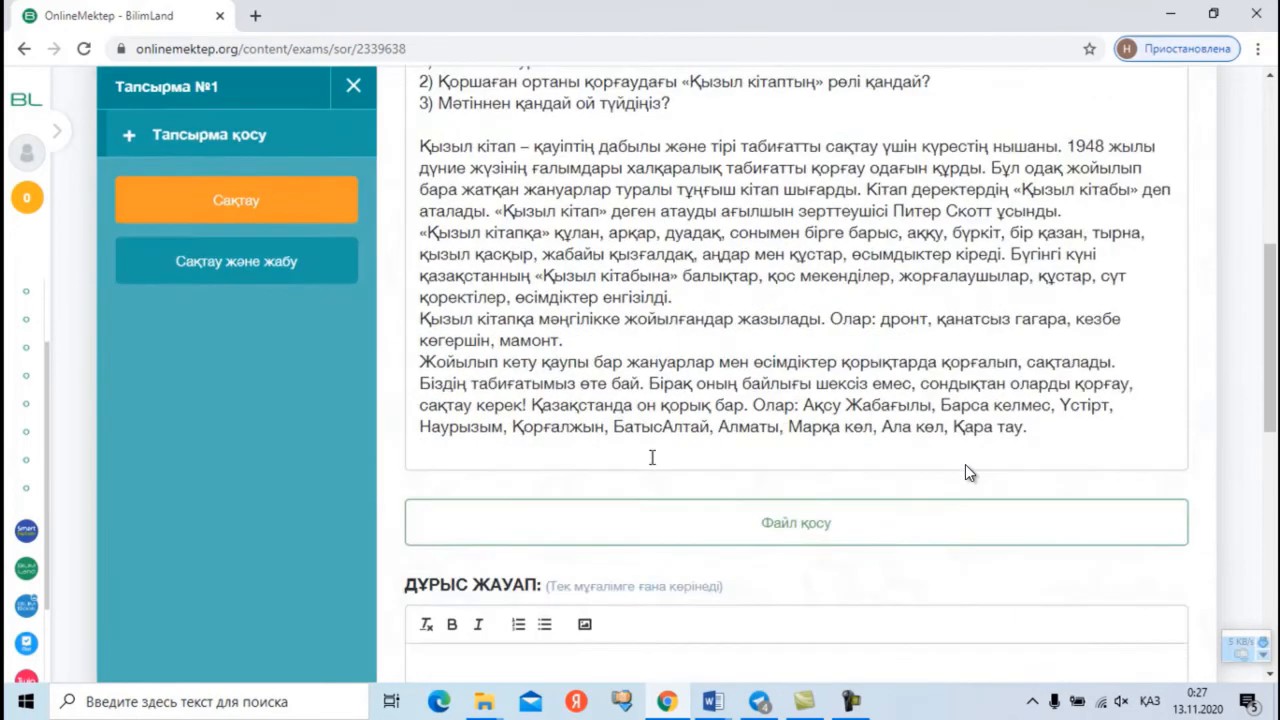
scroll(652, 457, "down", 4)
left_click(453, 287)
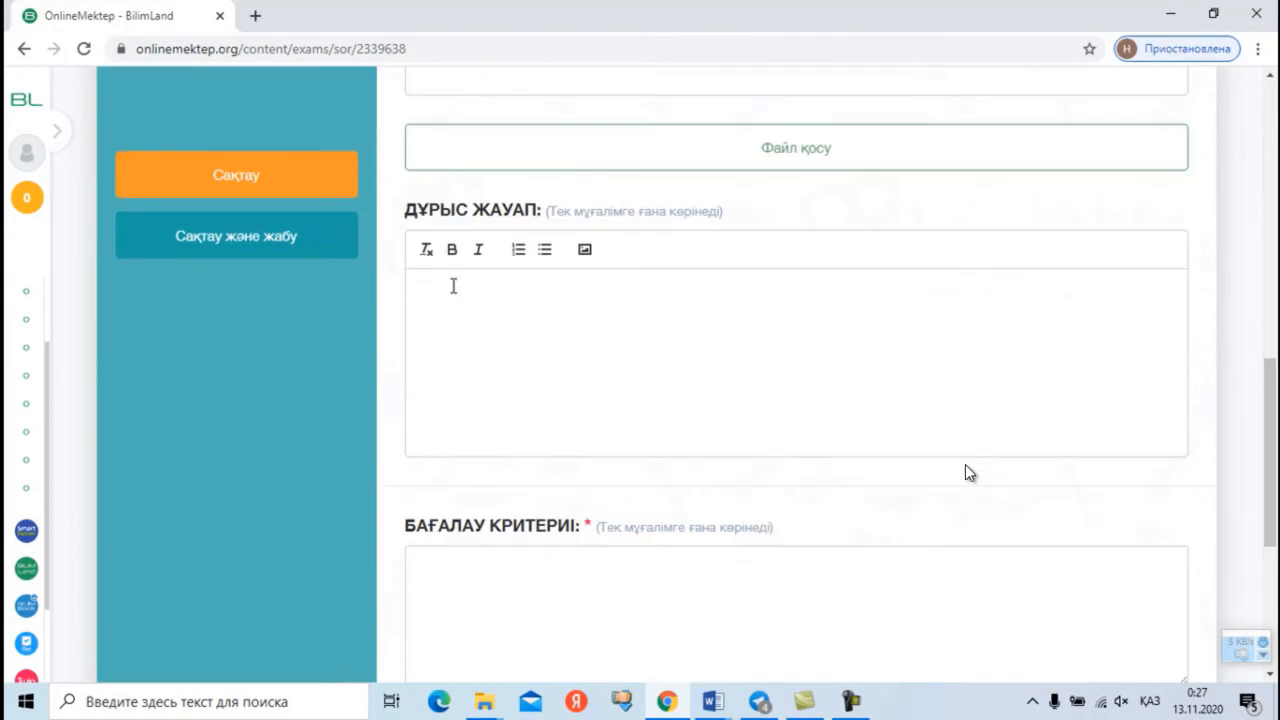
type("Мөтін қызыл кітап туралы")
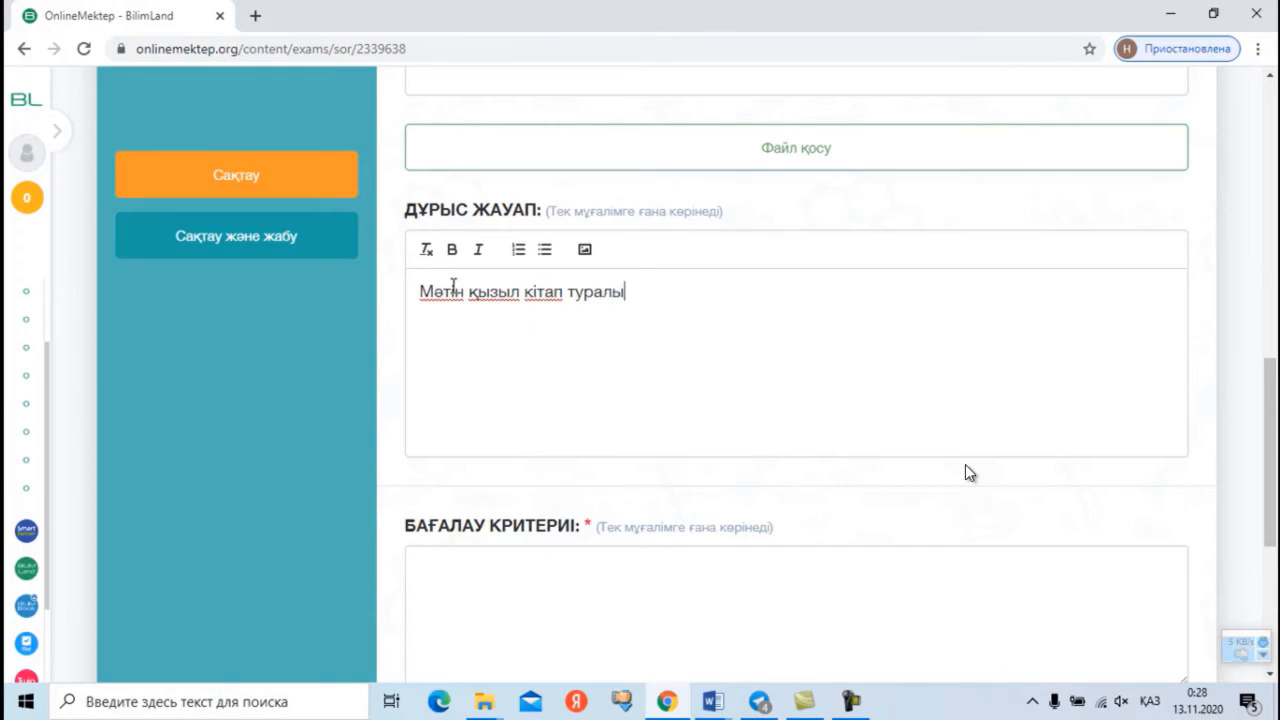
left_click(420, 291)
type("1.")
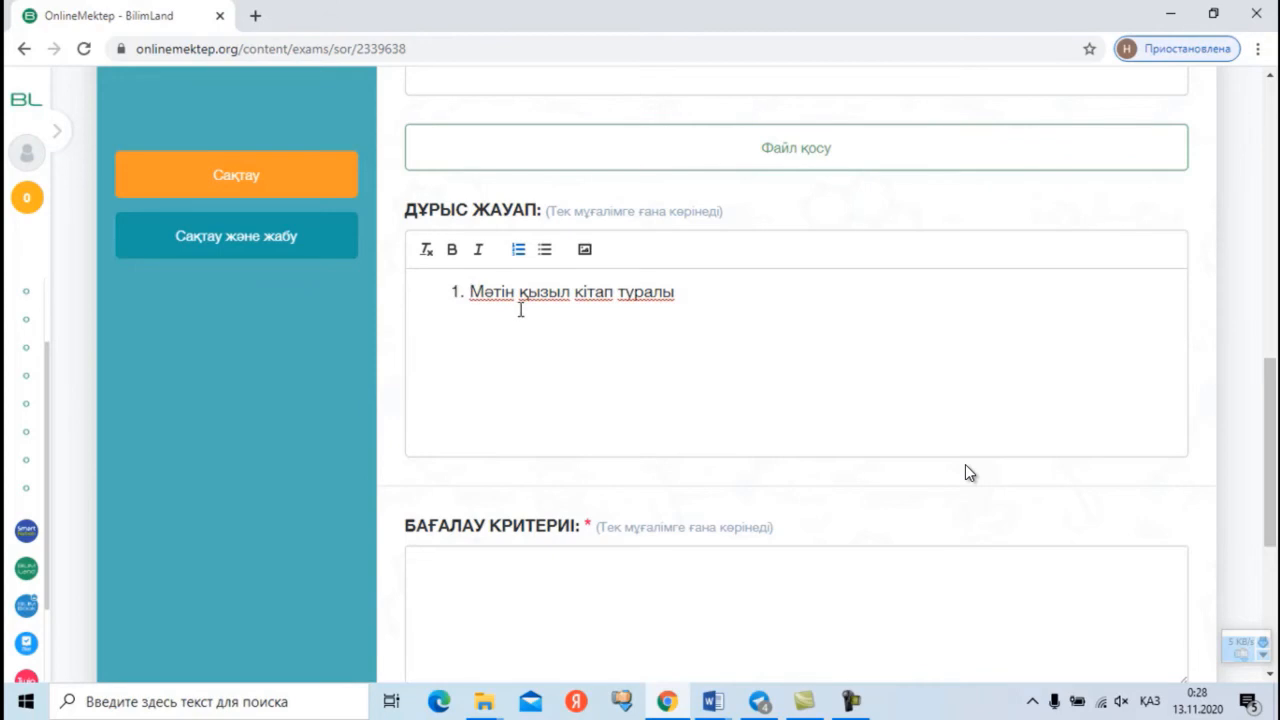
- Add the second correct answer: "Қызыл кітапқа жан-жануралар мен құтарды, өсімдіктерді енгізу арқылы оларды жойылып кету қаупінен сақтаймыз"
left_click(679, 292)
key("Return")
type("Қызыл кітапқа ")
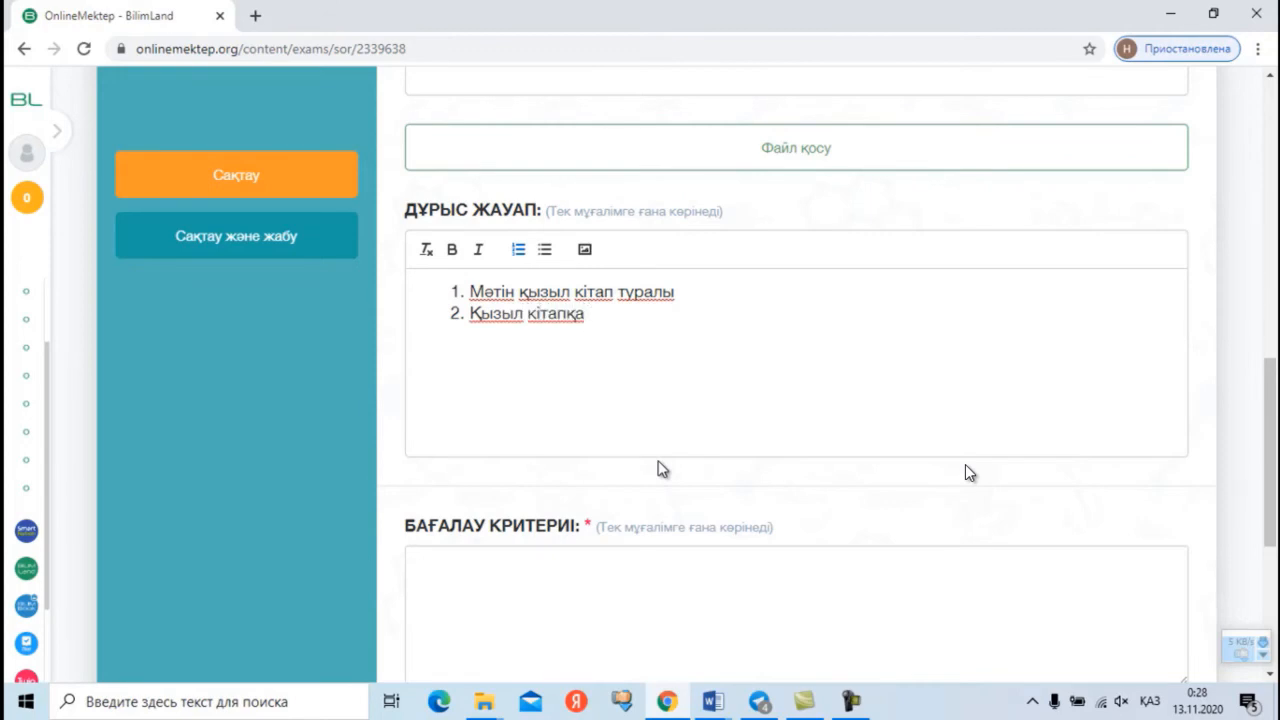
type("жан-жануралар ")
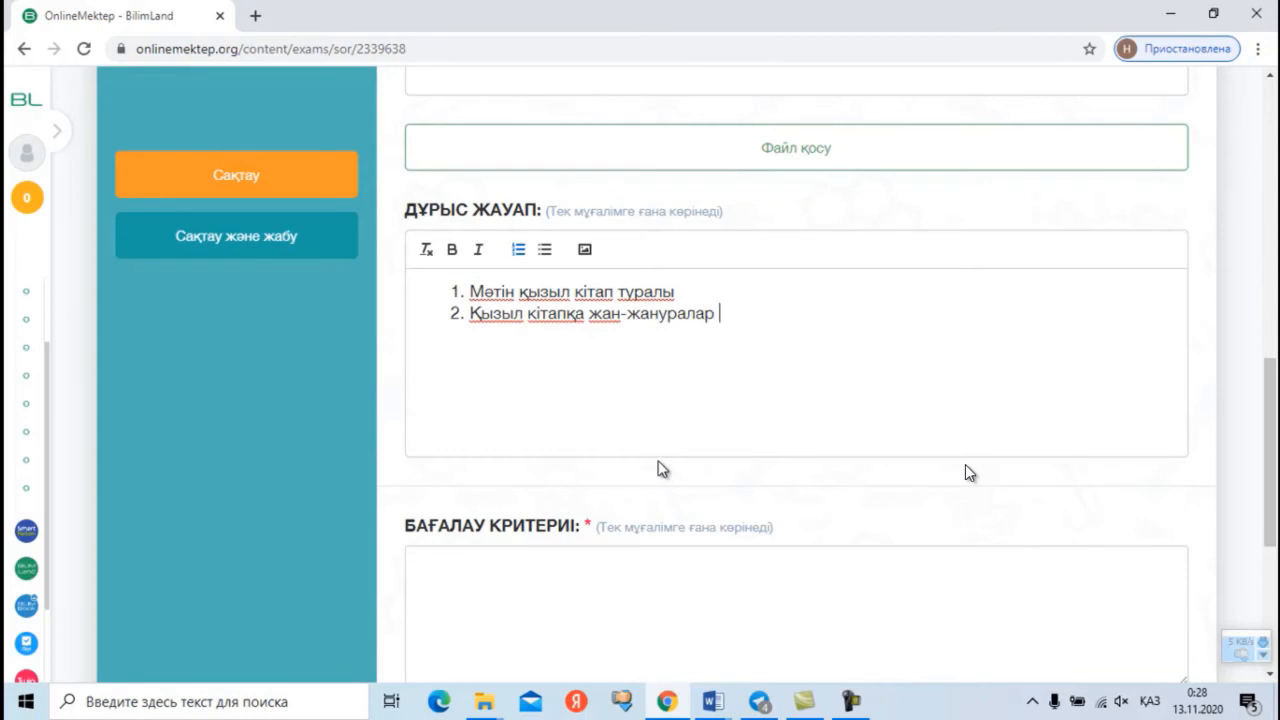
type("мен құтарды")
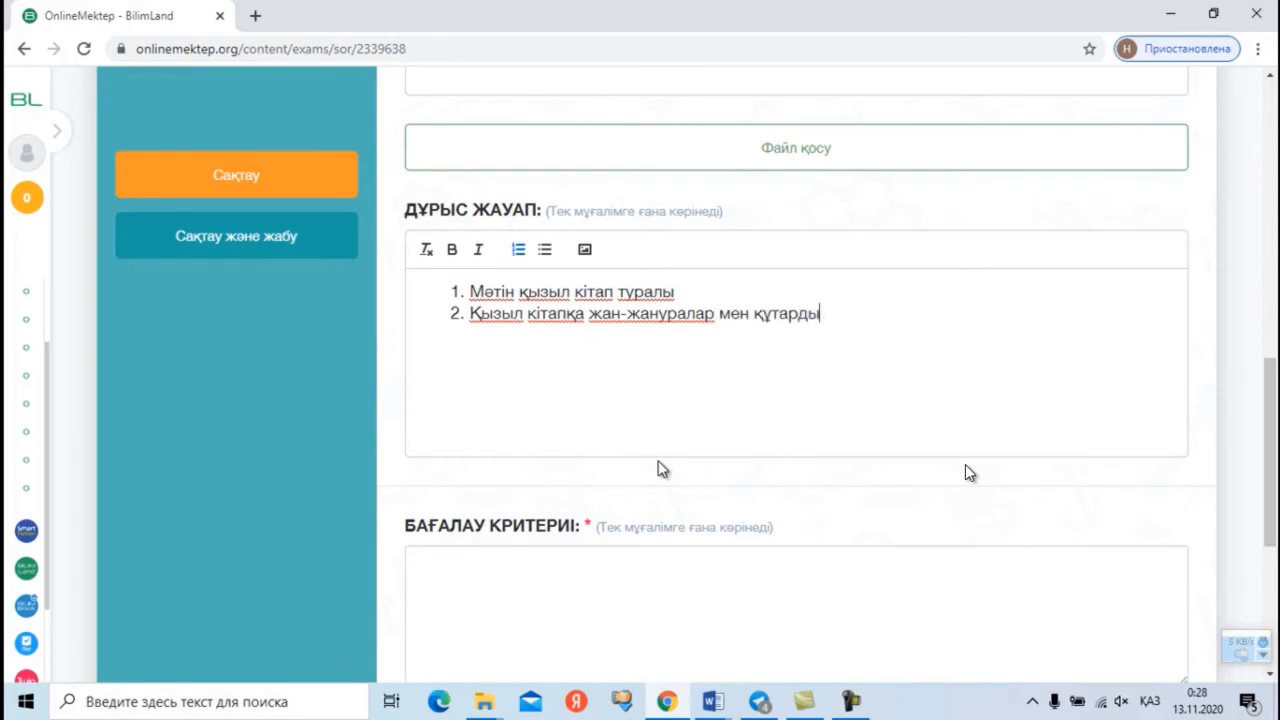
type(", өсімдіктерд")
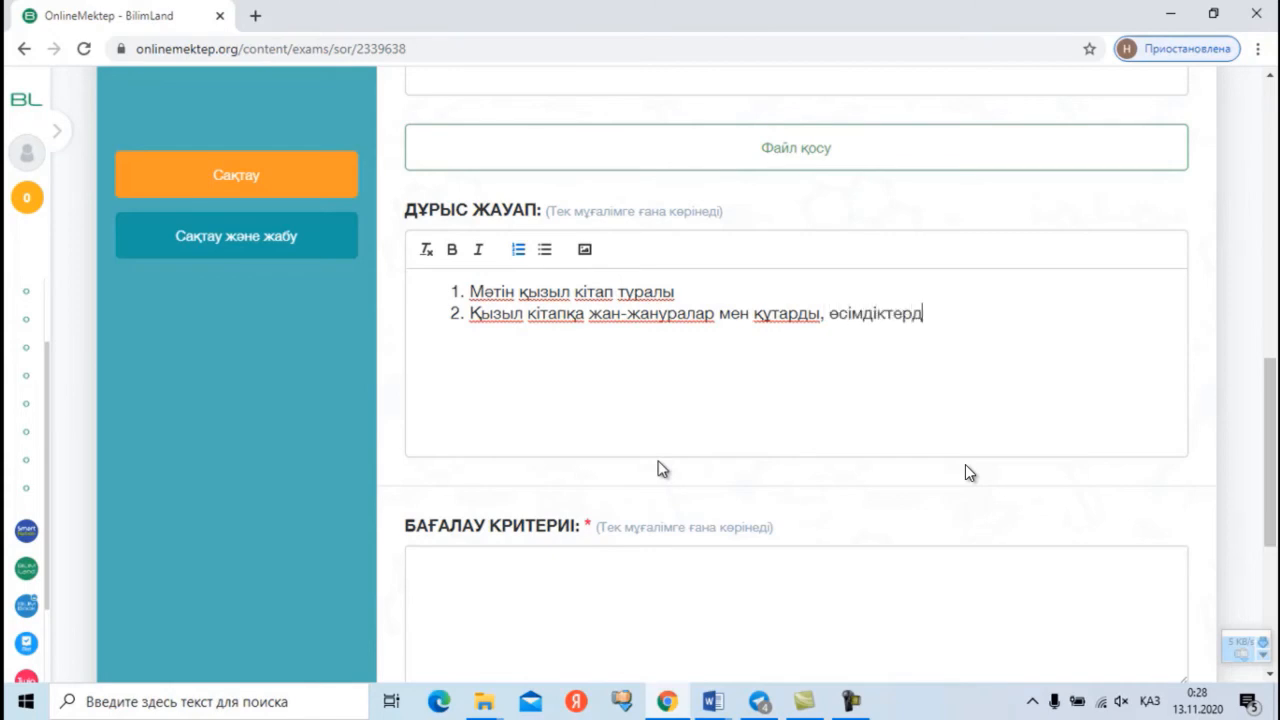
type("і енгізу ар")
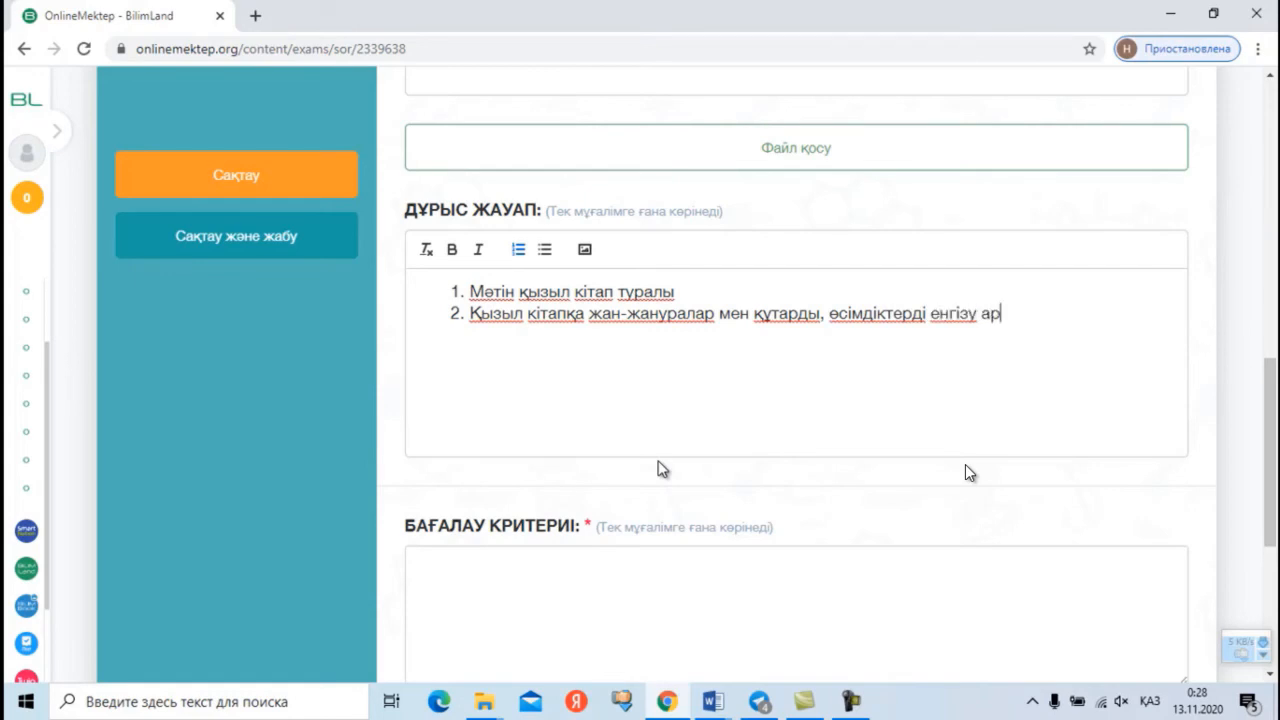
type("қылы оларды жойылып кет")
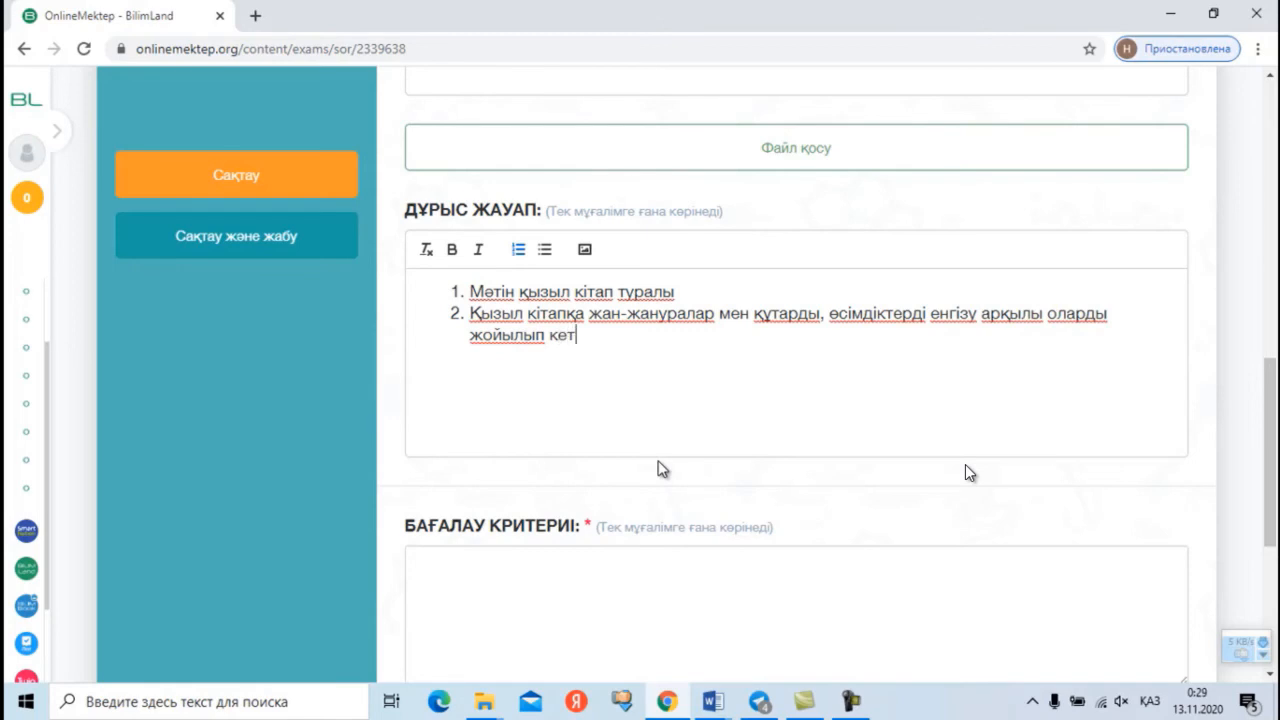
type("у қаупінен сақта")
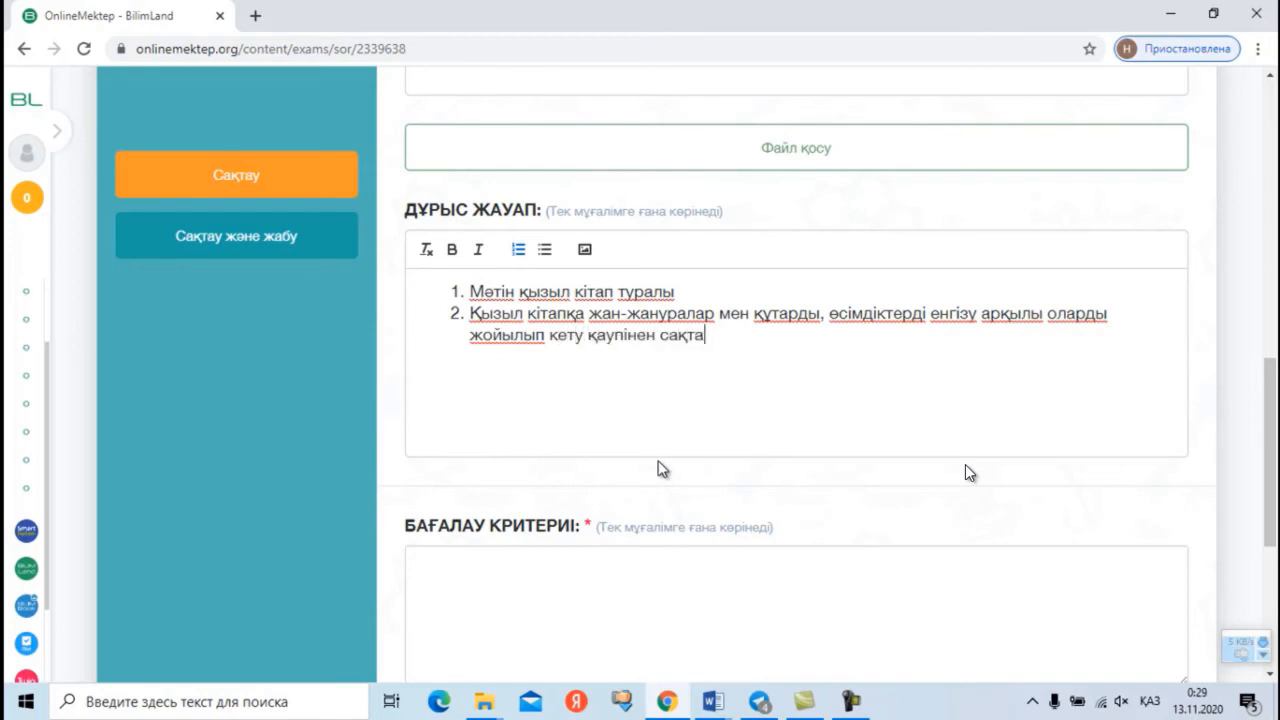
type("ймыз")
- Add the third correct answer: "Табиғатты яғни қоршаған ортаны қорғау әрбір азаматтың парызы"
key("Return")
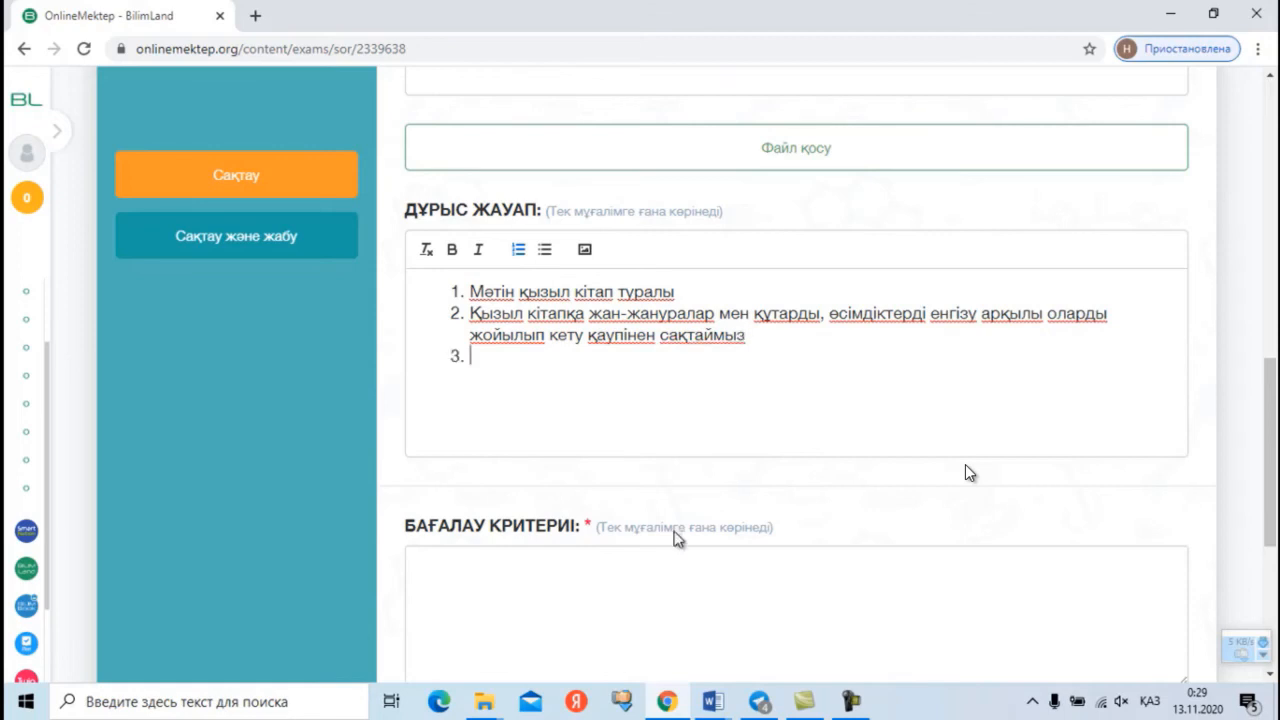
type("Табиғатт")
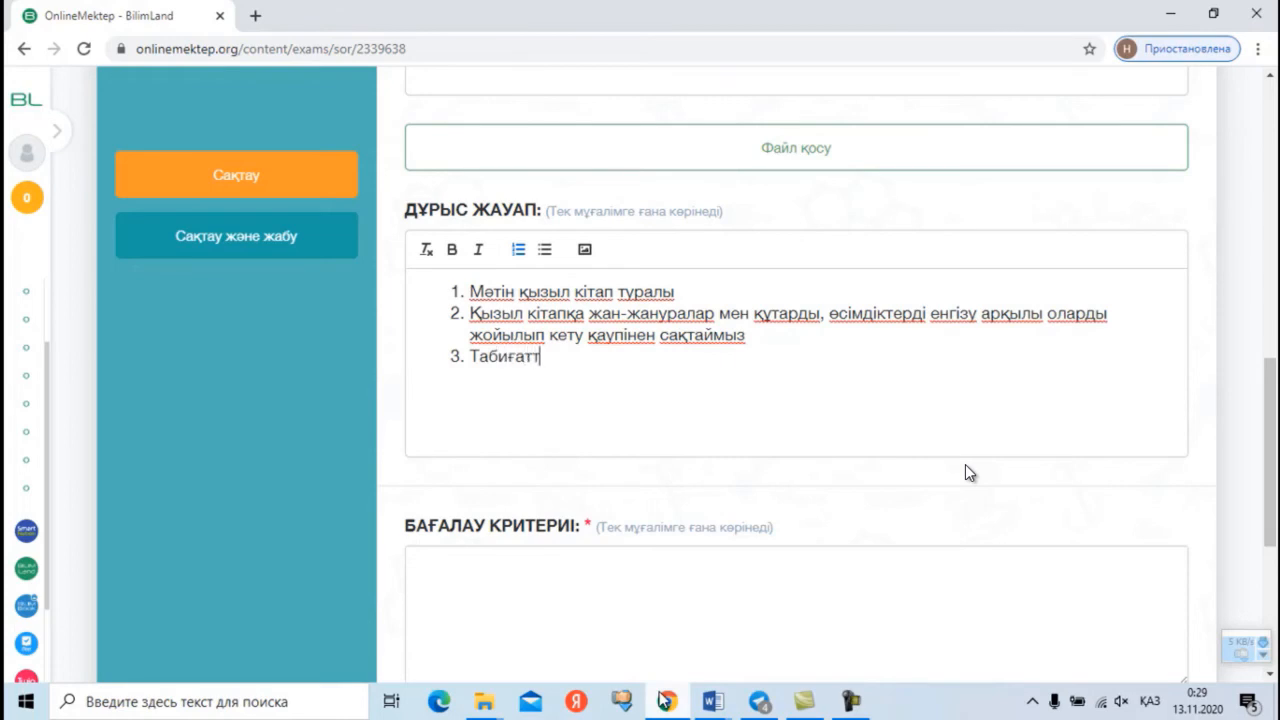
type("ы яғни қоршаған ортаны қор")
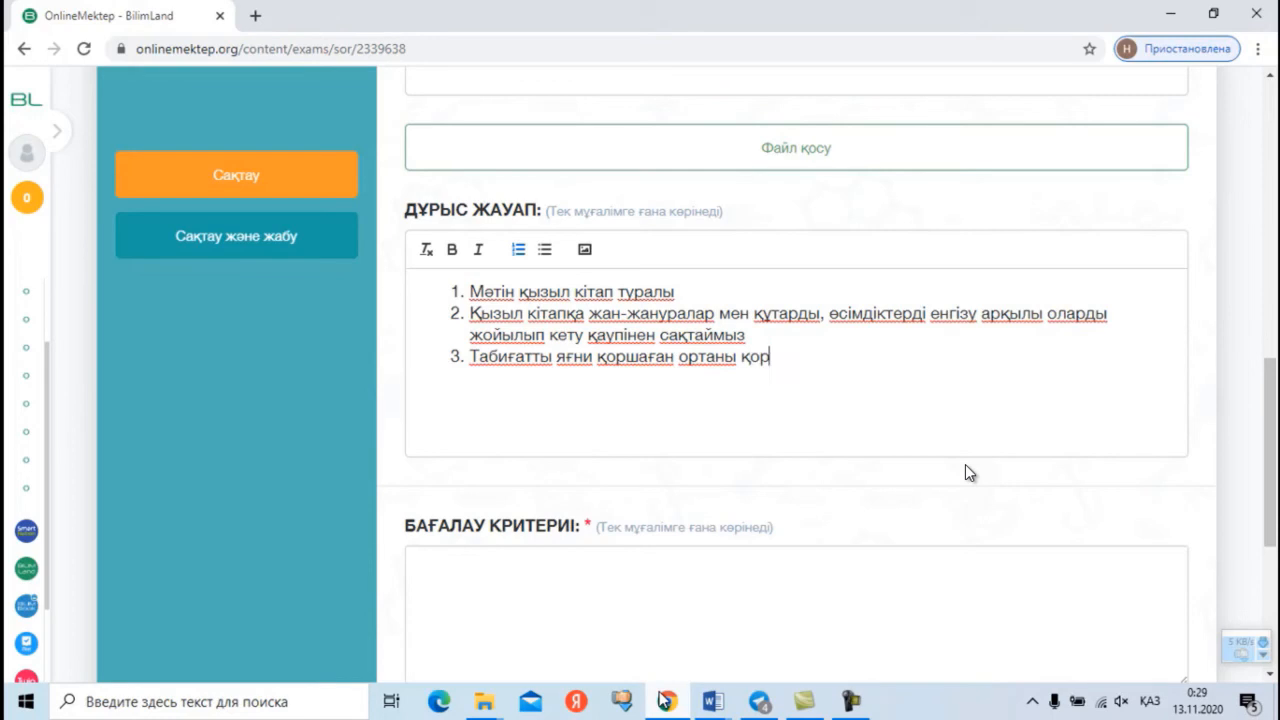
type("ғау әрбі")
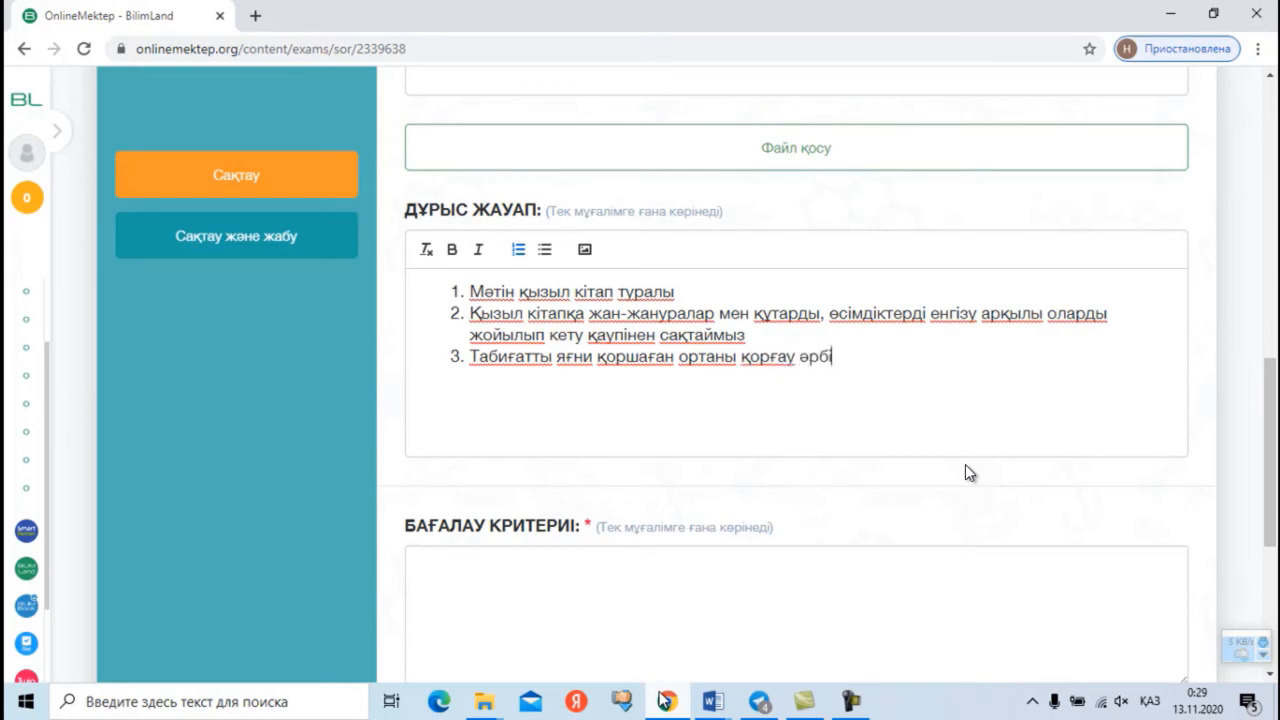
type("р азама")
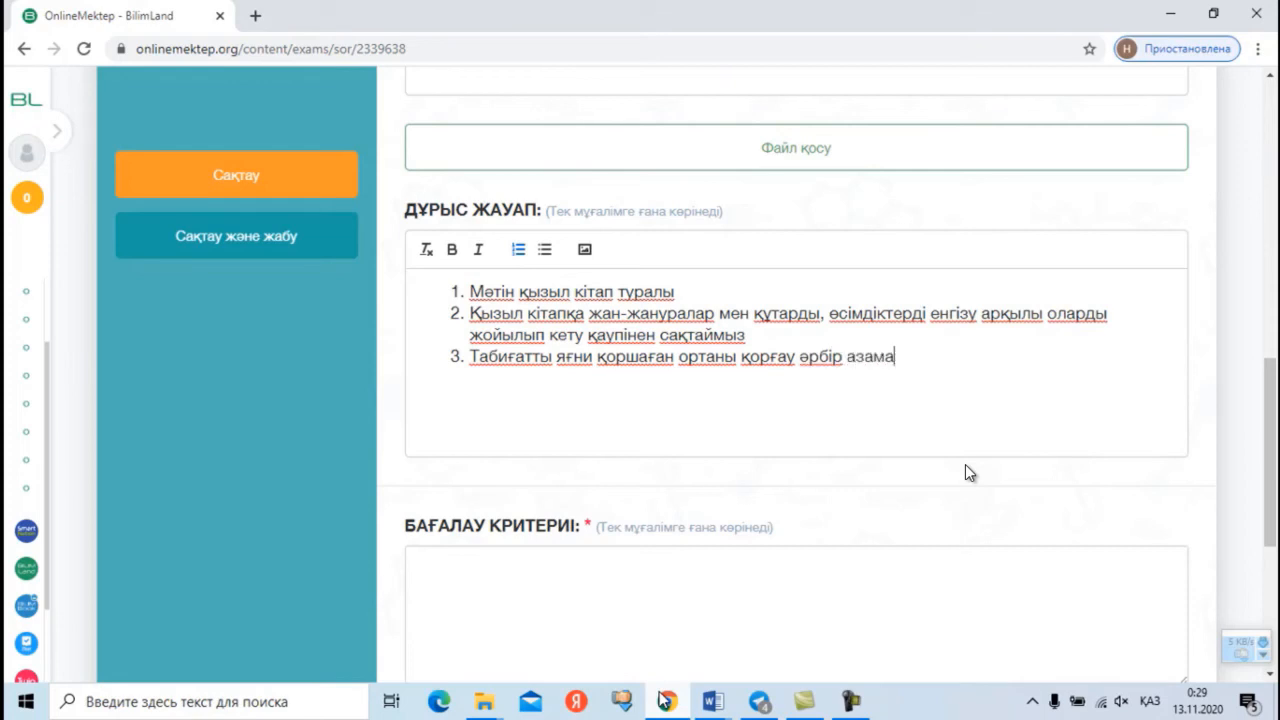
- Enter the assessment criteria "1. Мәтінді мұқият оқып шығу" and "2. Сұрақтарға жауап жазу" under Бағалау критерийі
type("М")
type("әтінді мұқият оқып шығ")
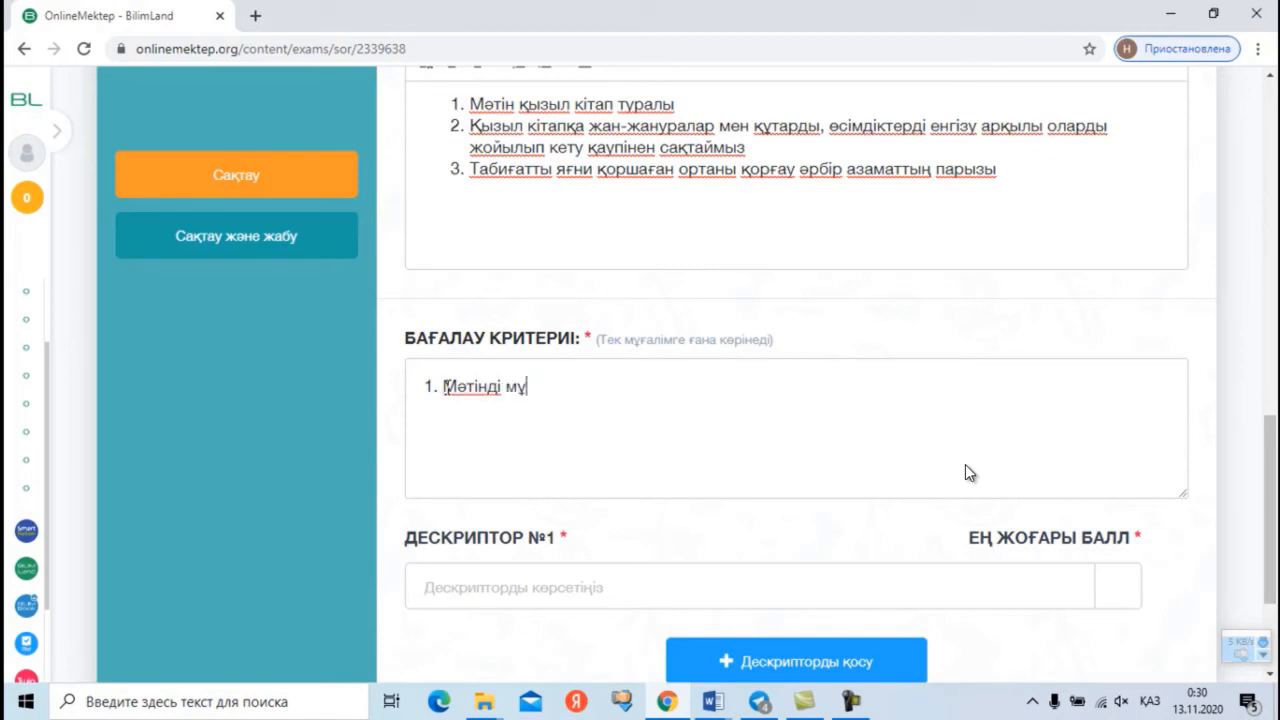
type("ады")
key("Return")
type("Сұрақта")
type("рға жауап жазады")
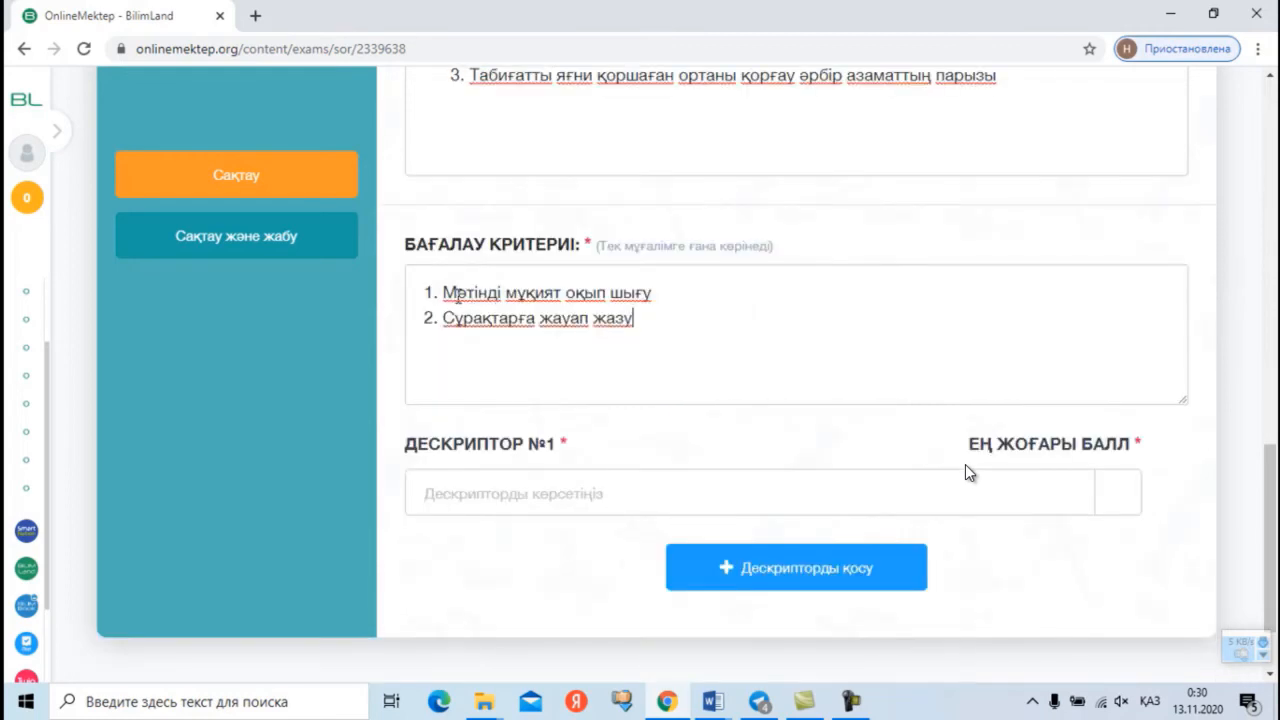
- Copy both assessment criteria into the Дескриптор №1 field
left_click_drag(446, 290, 649, 329)
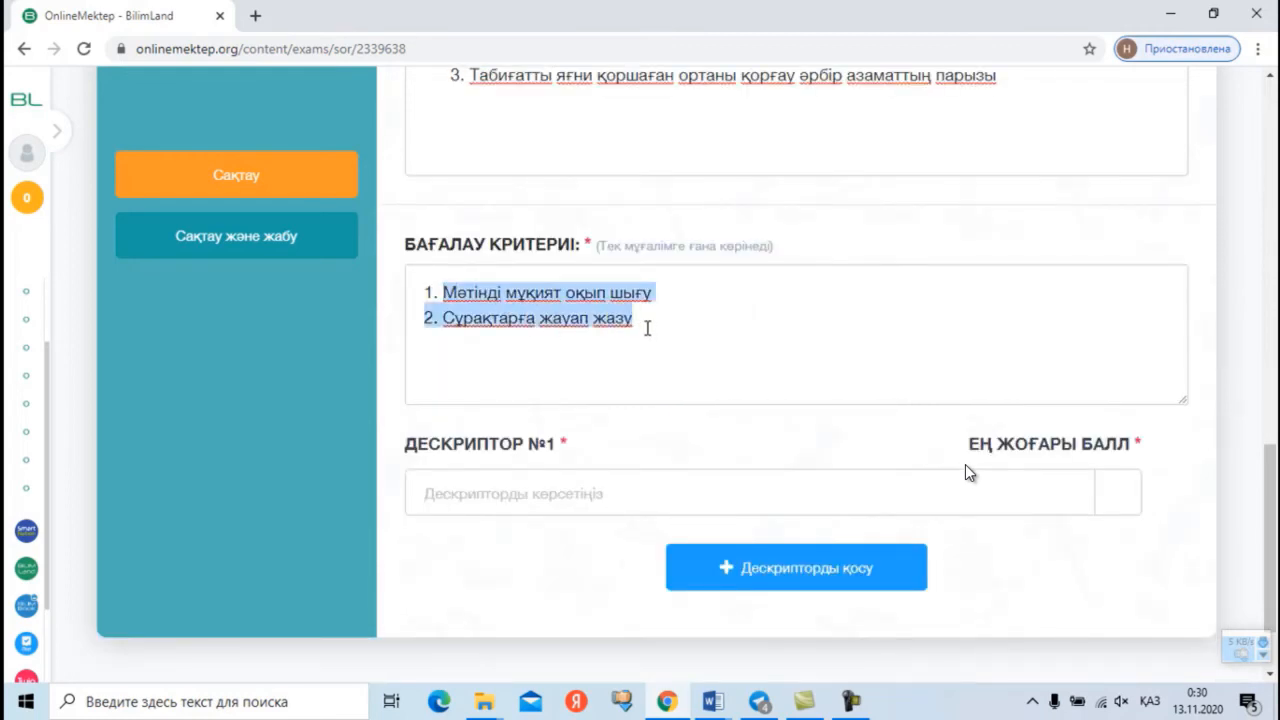
right_click(577, 308)
left_click(591, 373)
right_click(455, 484)
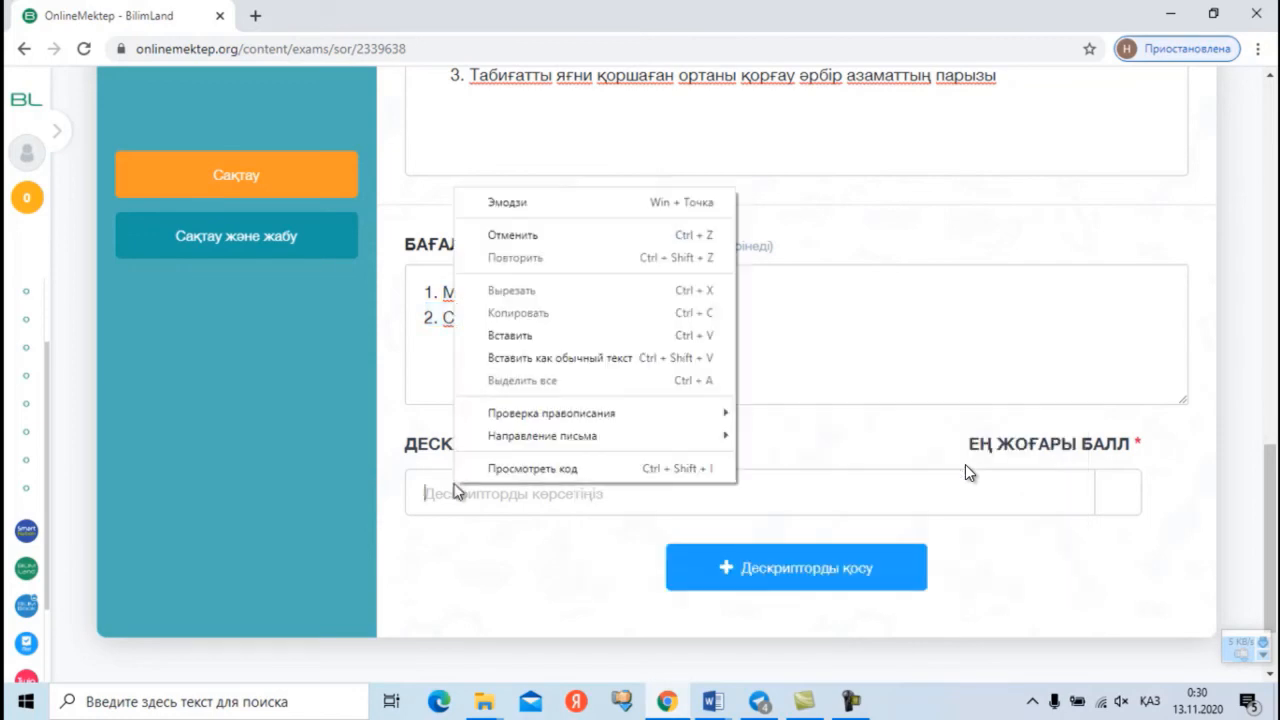
left_click(495, 334)
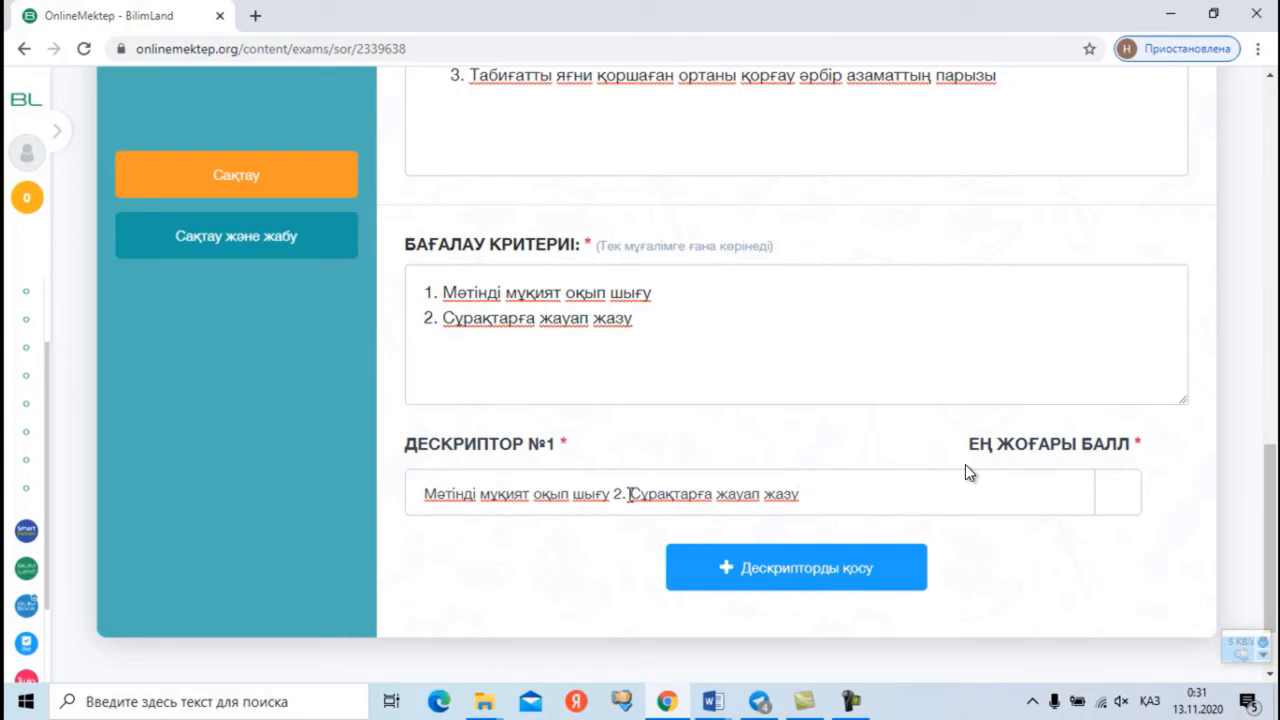
- Reduce Дескриптор №1 to "Мәтінді мұқият оқып шығады" and set its maximum score to 1
left_click_drag(627, 494, 606, 494)
type("ады")
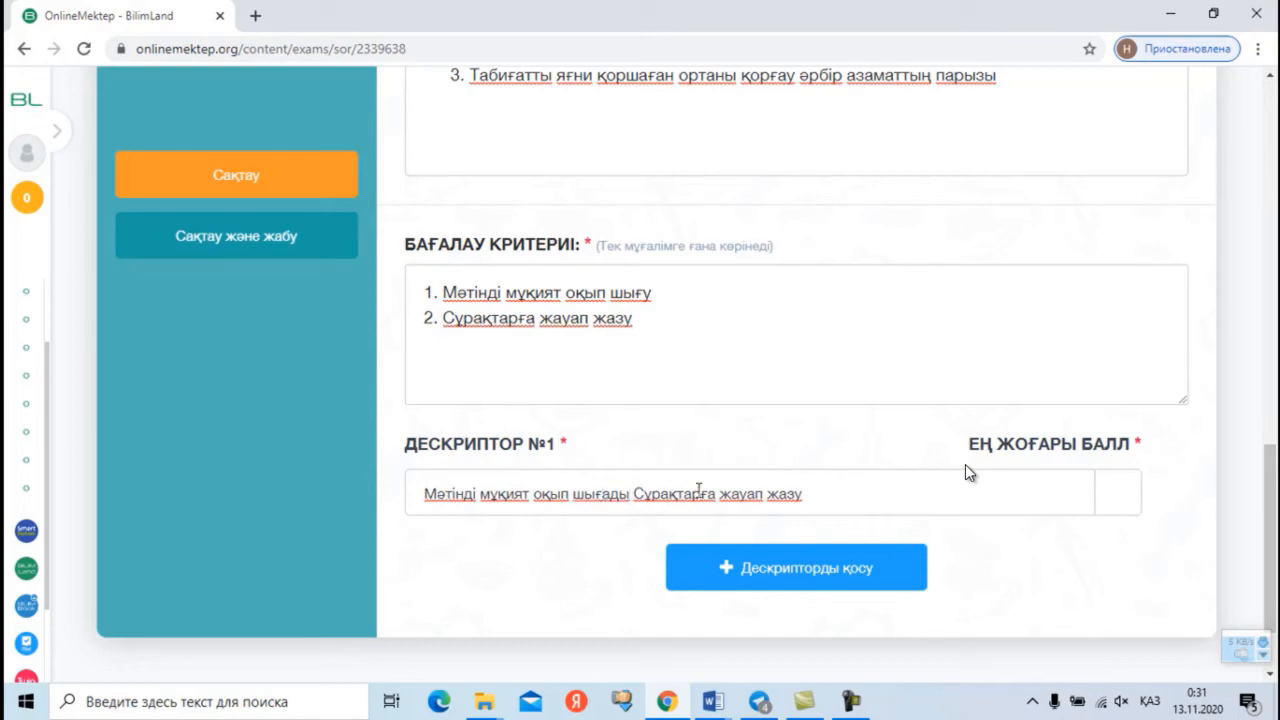
left_click_drag(803, 494, 630, 496)
key("BackSpace")
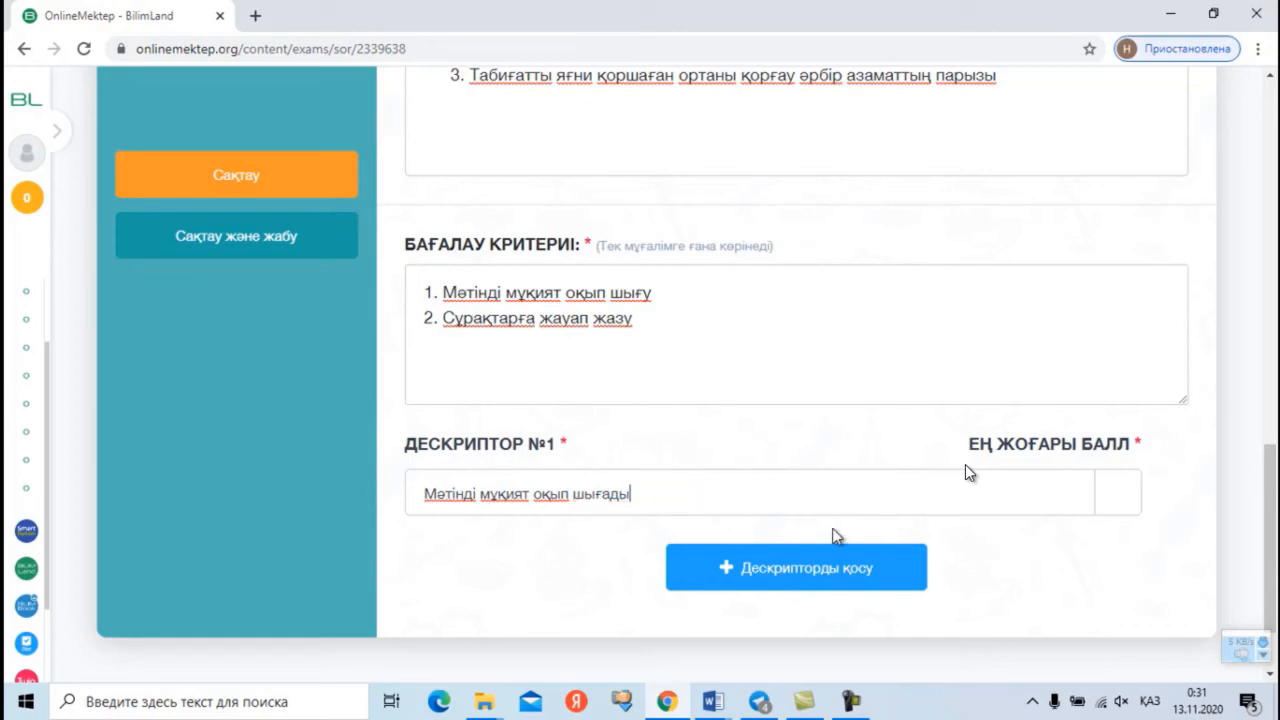
left_click(1119, 493)
- Add a second descriptor, "Сұрақтарға жауап жазады", with a maximum score of 1
left_click(823, 571)
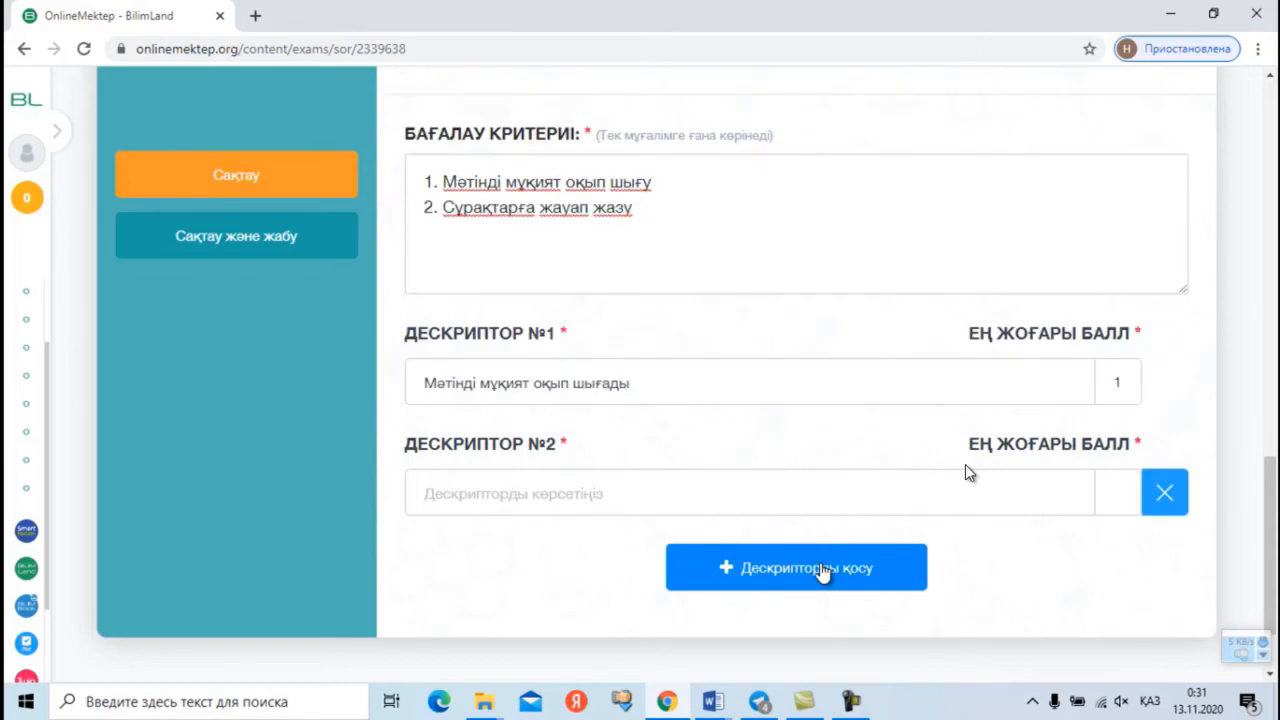
left_click(459, 495)
type("С")
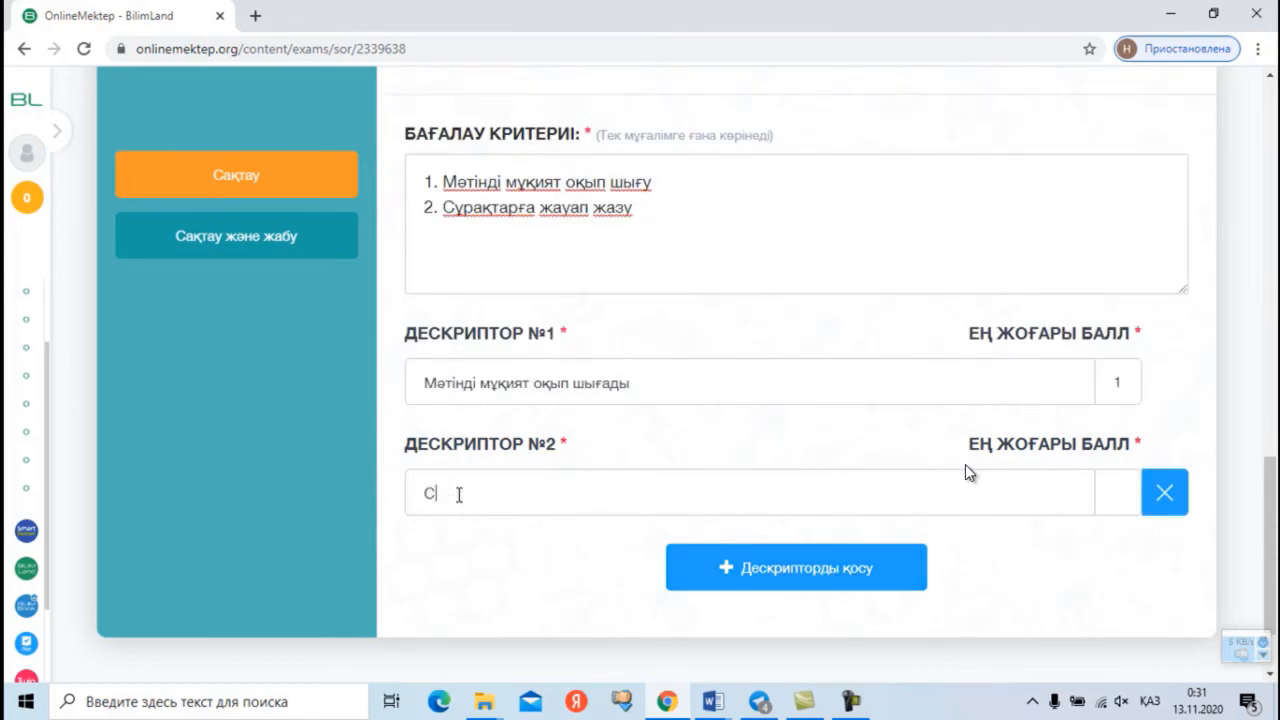
type("ұрақтарға жауап жазады")
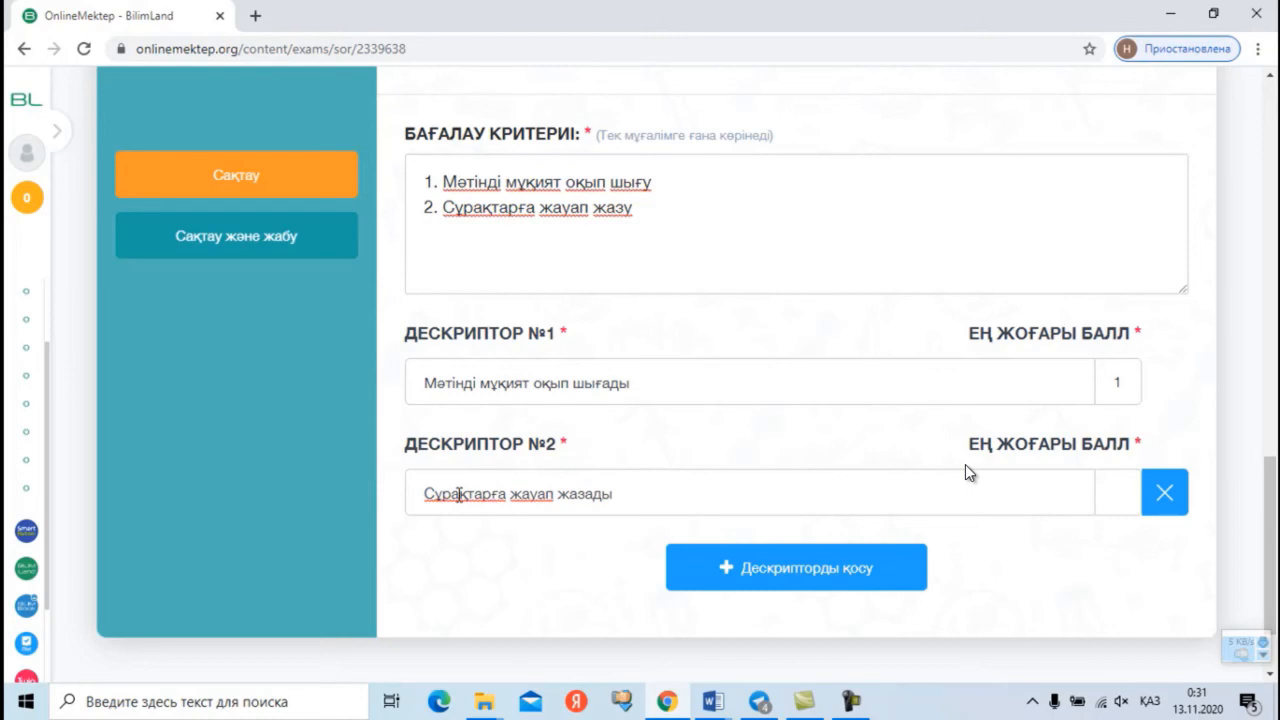
left_click(1115, 492)
- Create Тапсырма №2 as an "Ашық жауаппен жаттығу" exercise and paste in its task text about 2 негізгі and 2 қосымша ақпарат
left_click(240, 378)
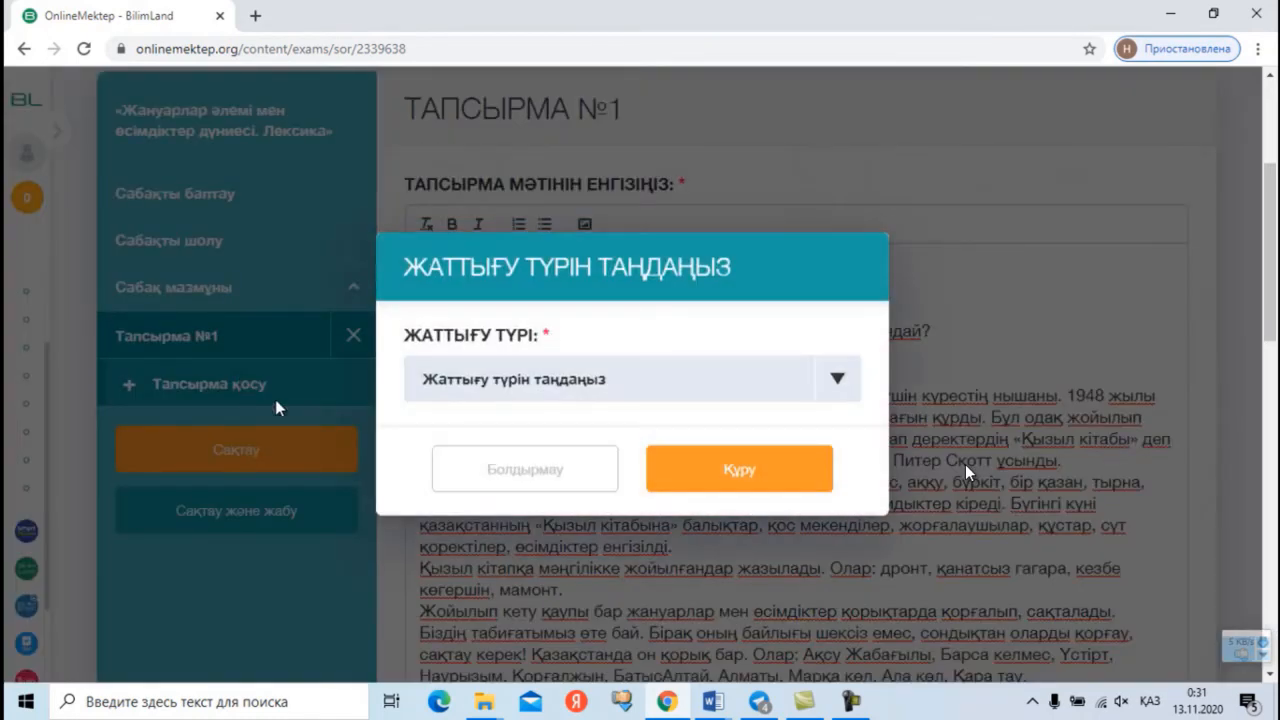
left_click(838, 382)
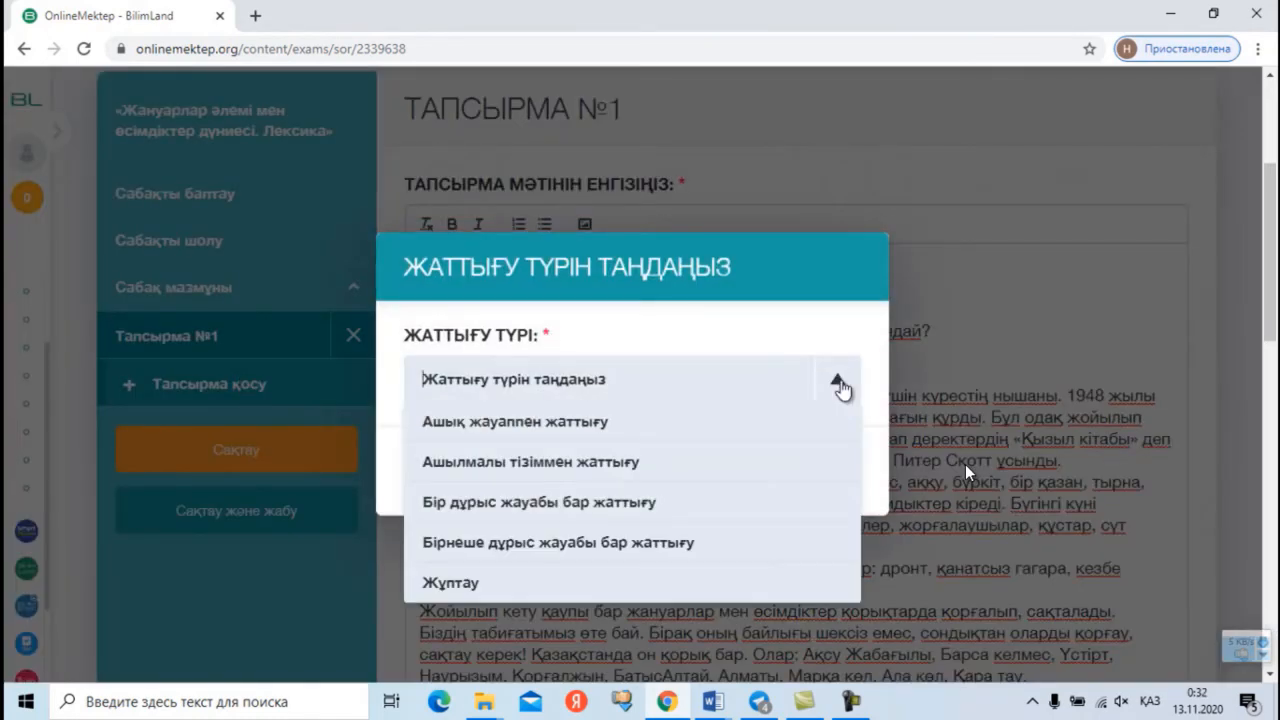
left_click(575, 424)
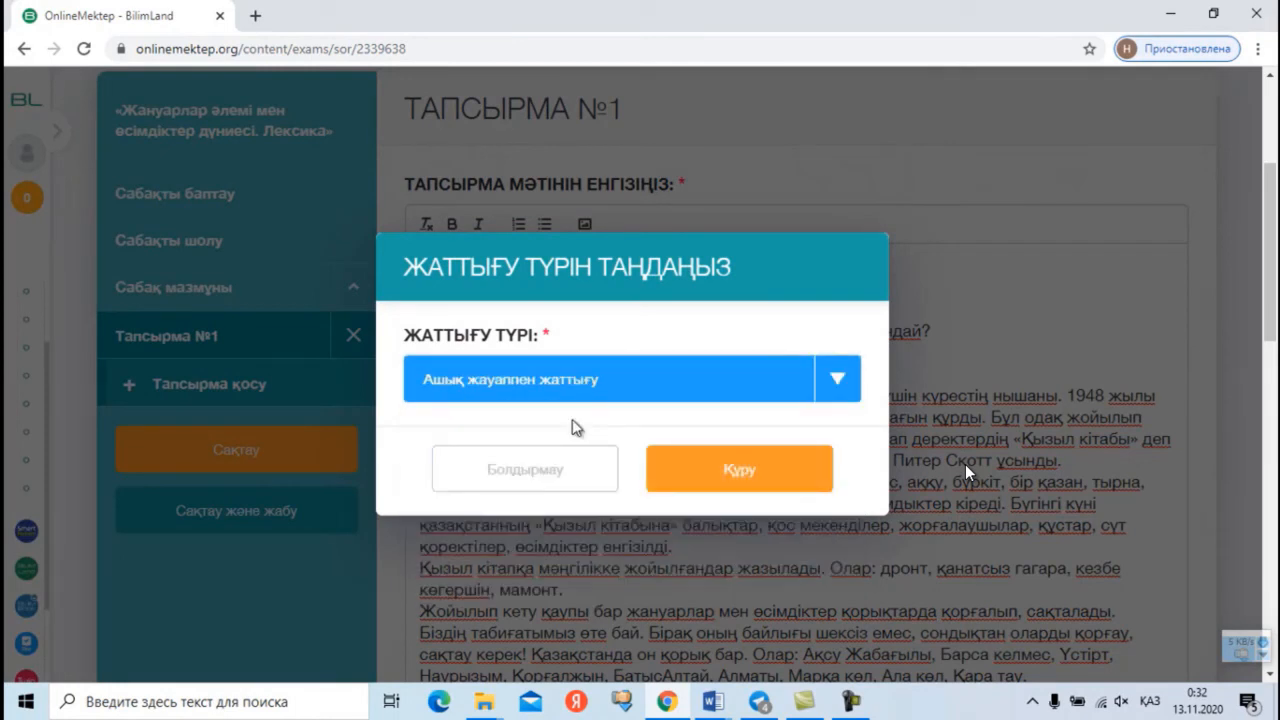
left_click(705, 487)
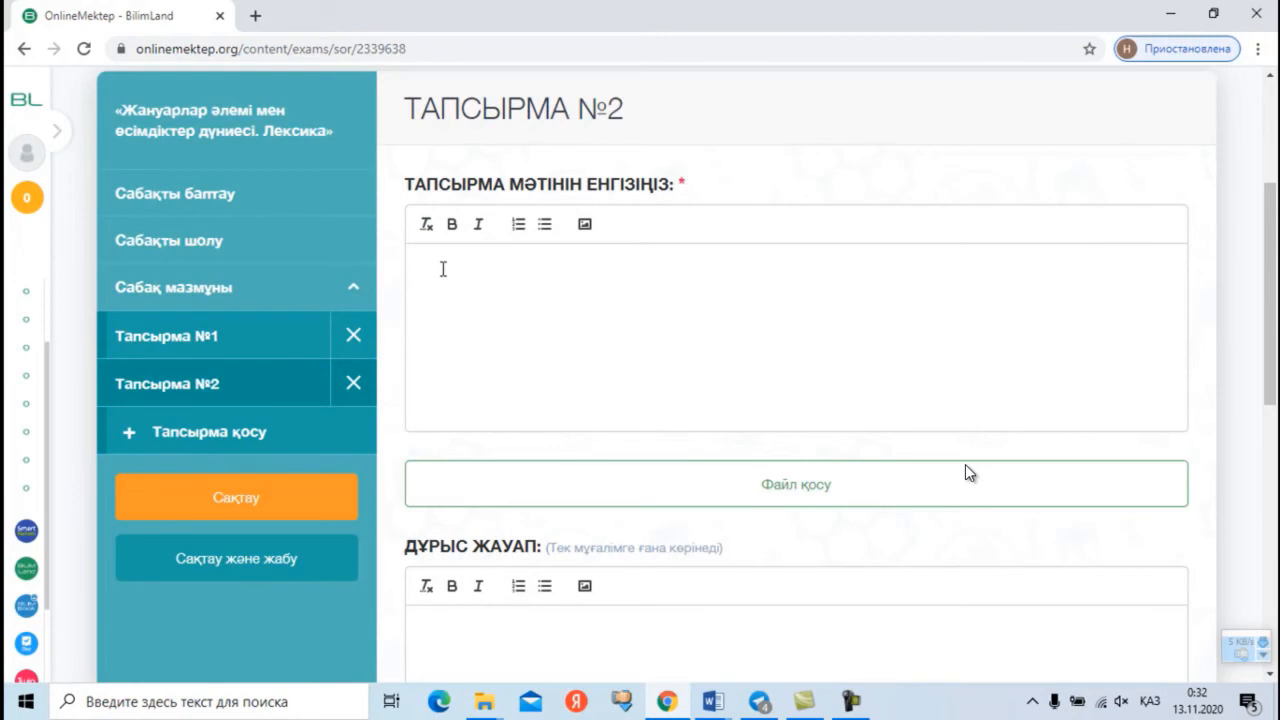
right_click(443, 268)
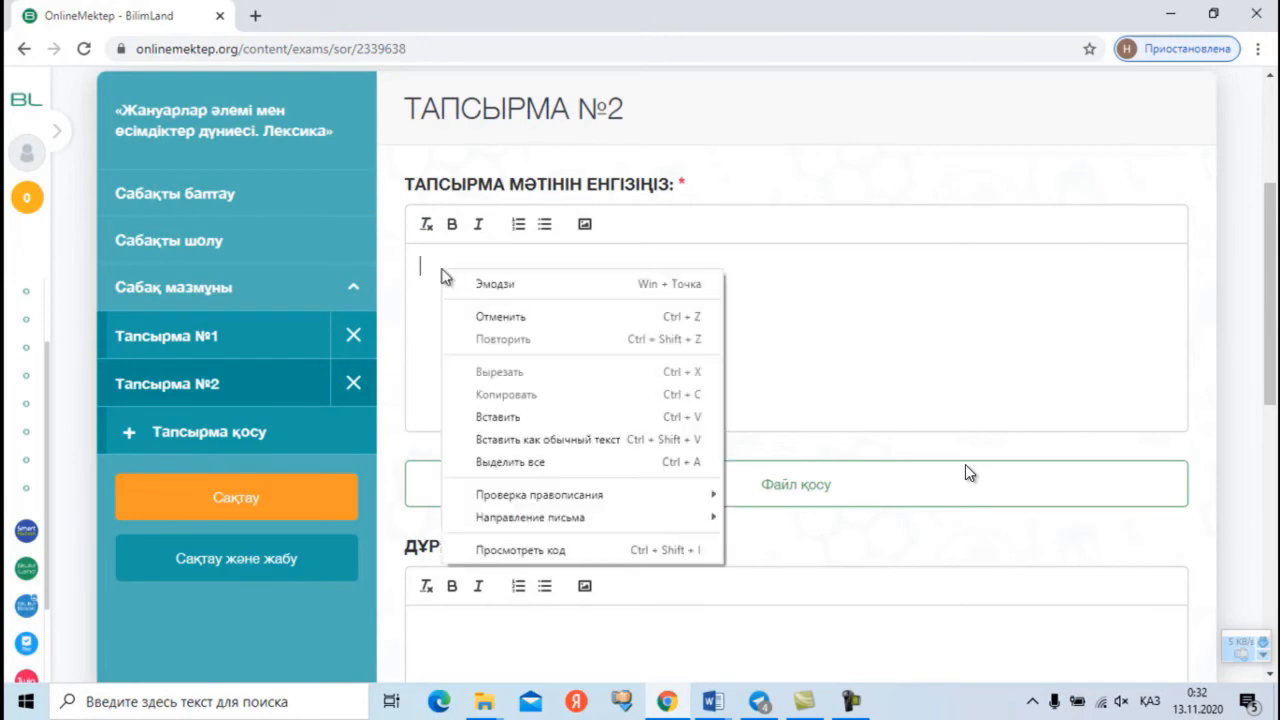
left_click(500, 411)
- Insert the label "Негізгі ақпарат:" before the 1948 sentence under Дұрыс жауап
type("Негіз")
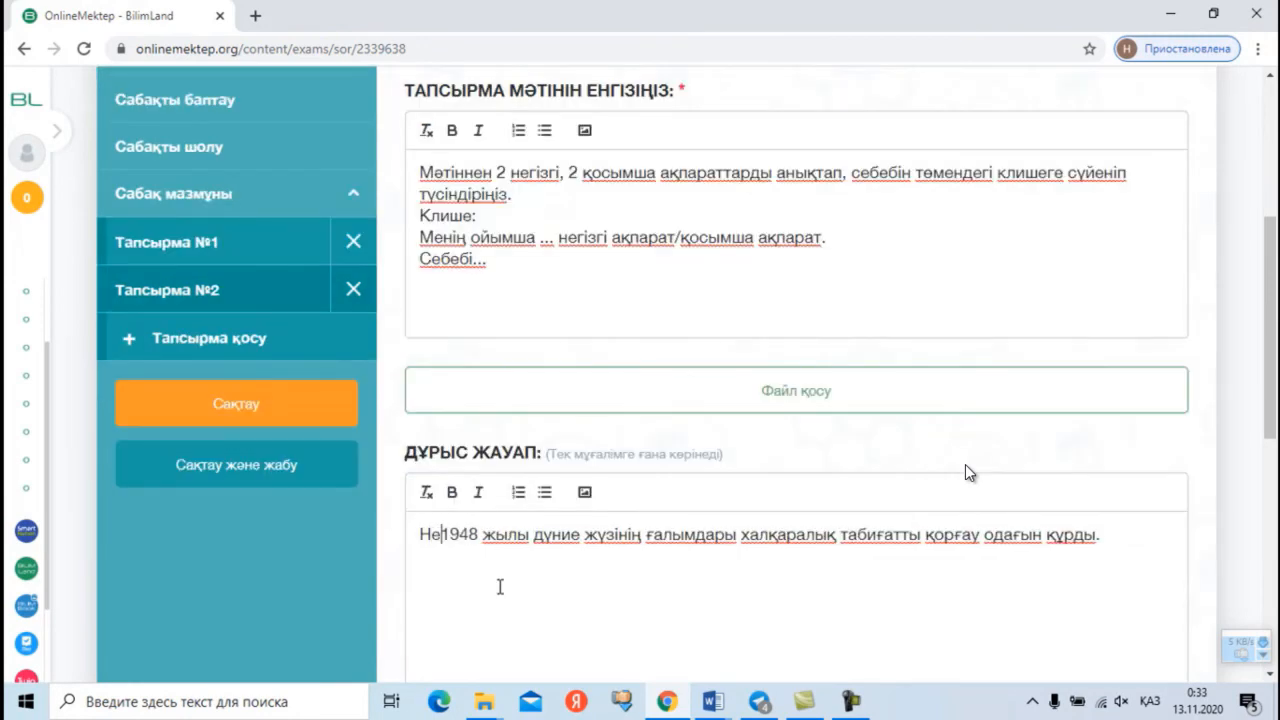
type("гі а")
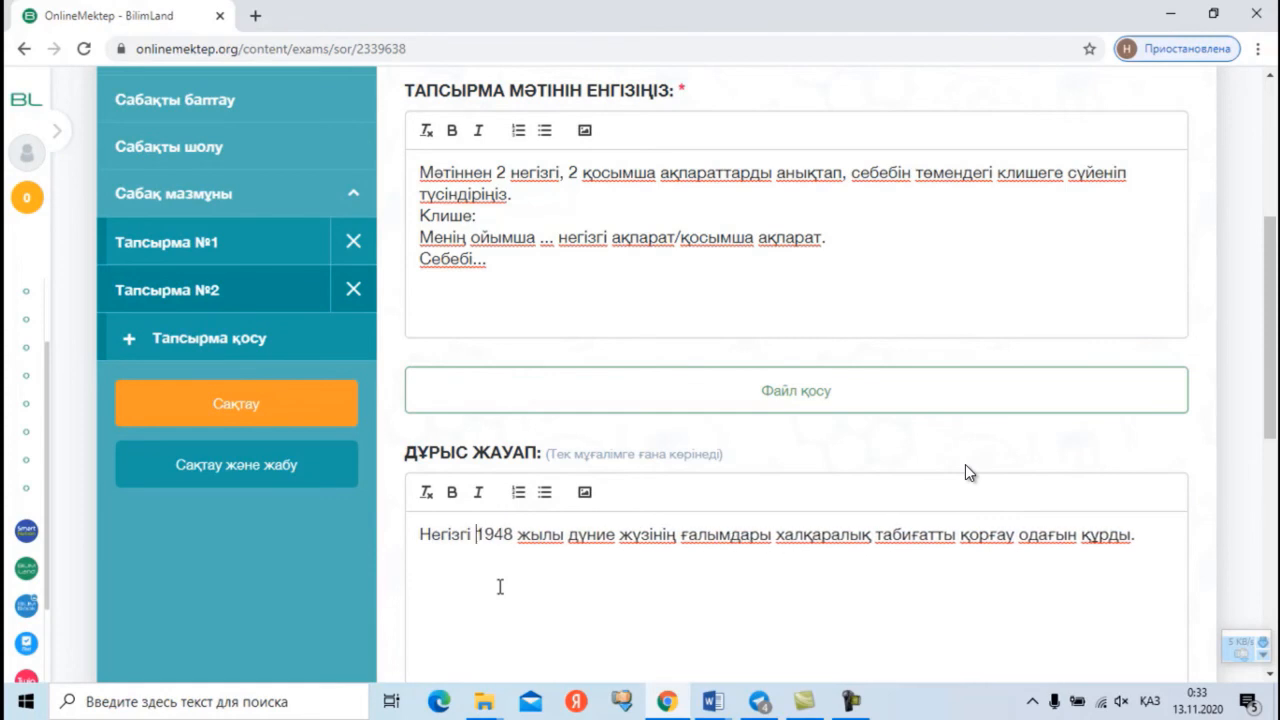
type("қпарат")
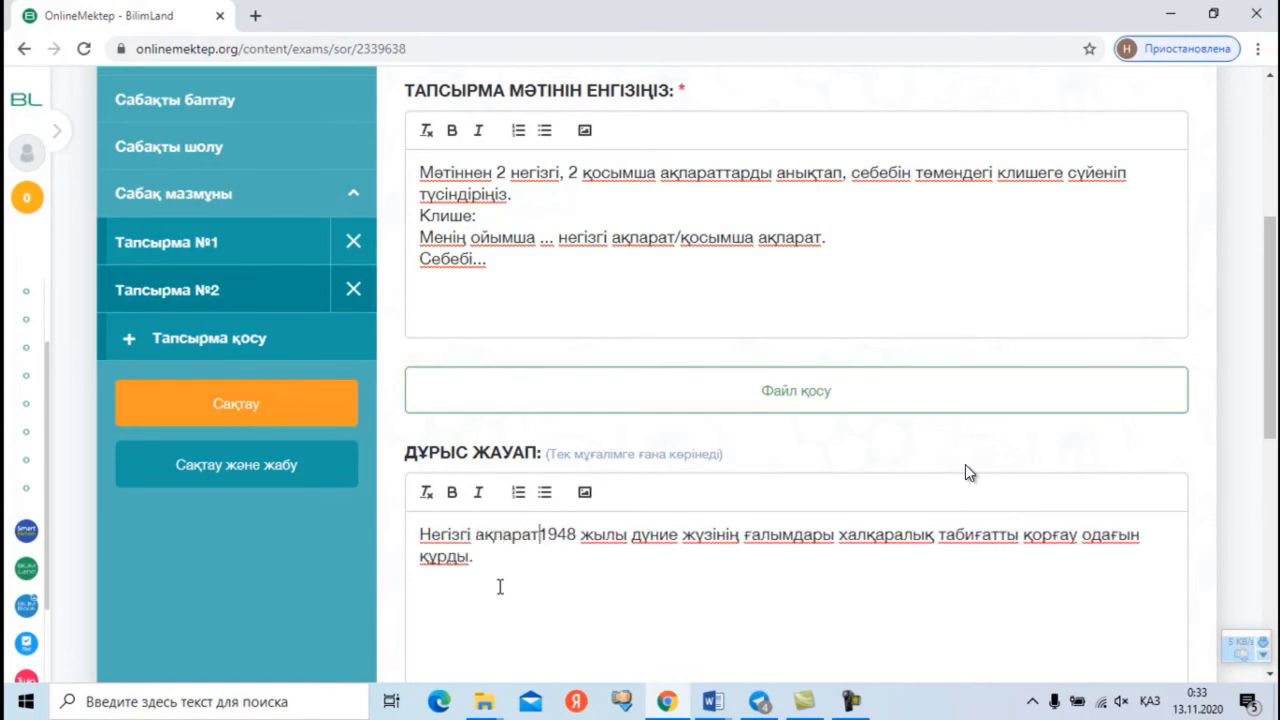
type(":")
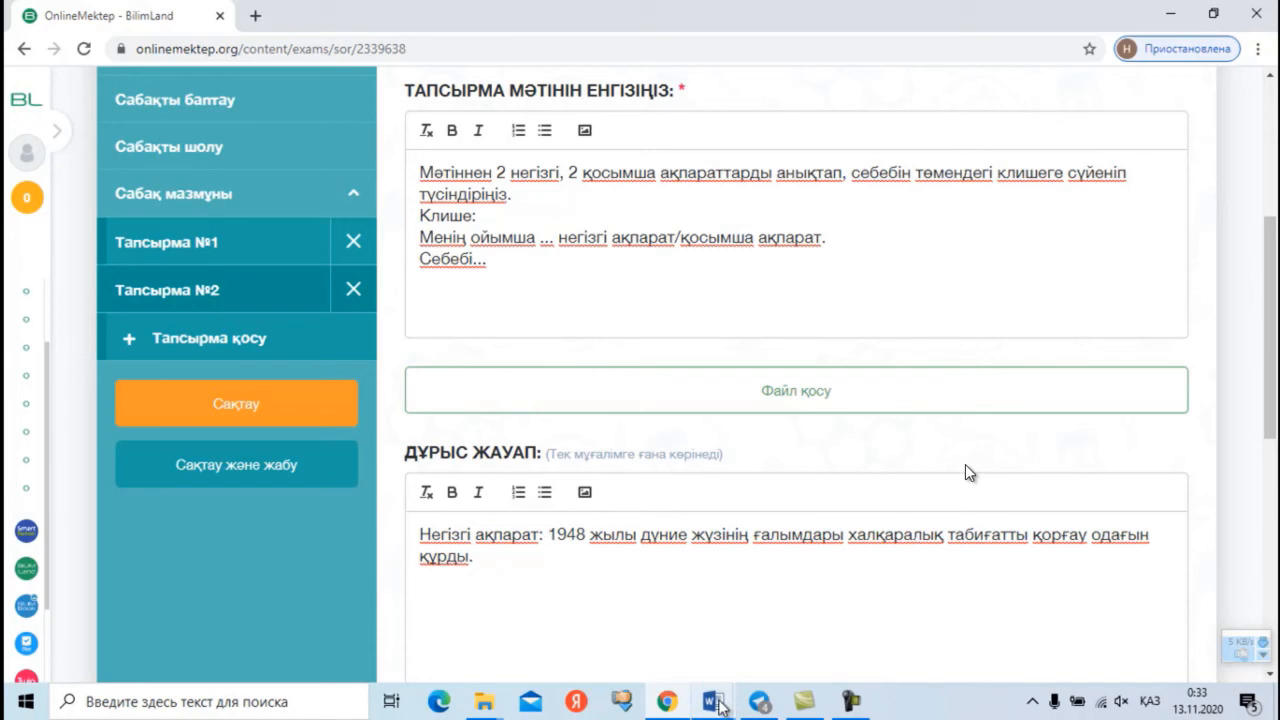
- Copy the passage "Қазақстанда он қорық бар. Олар: ... Қара тау." from the Word document and append it to task 2's correct answer
mouse_move(718, 703)
left_click(766, 663)
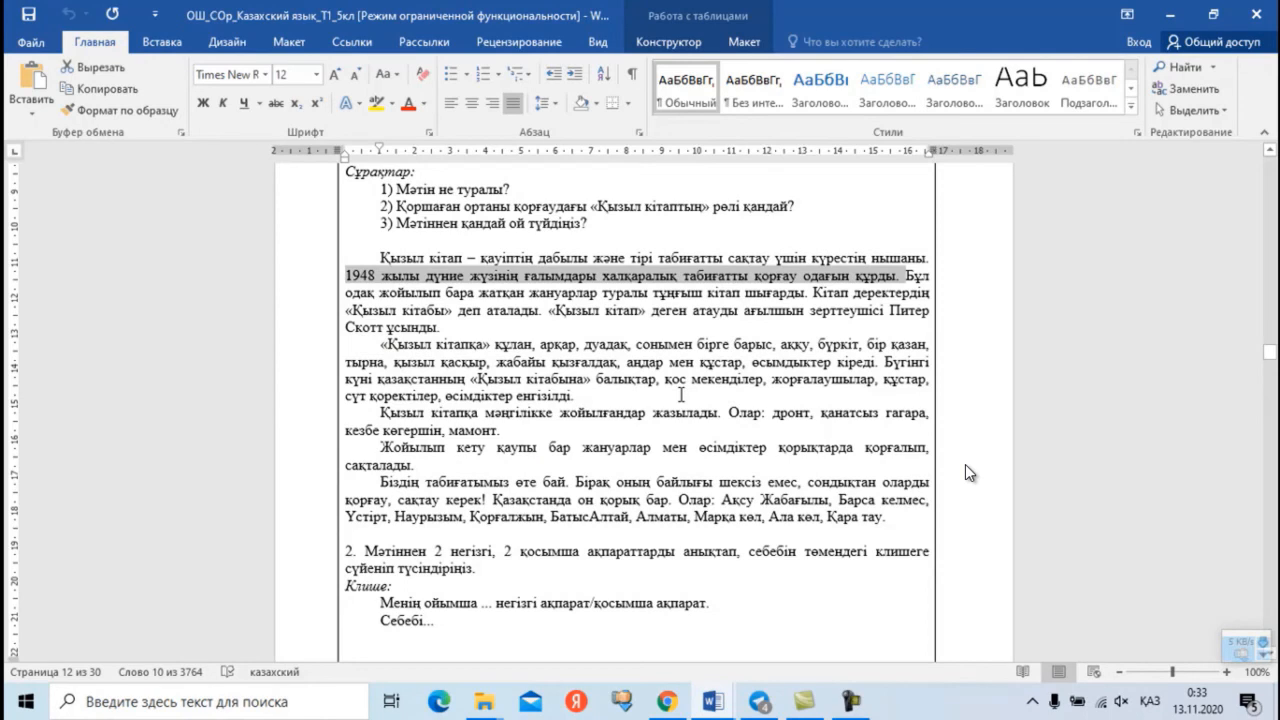
left_click_drag(493, 499, 886, 517)
key("ctrl+c")
left_click(113, 87)
left_click(667, 701)
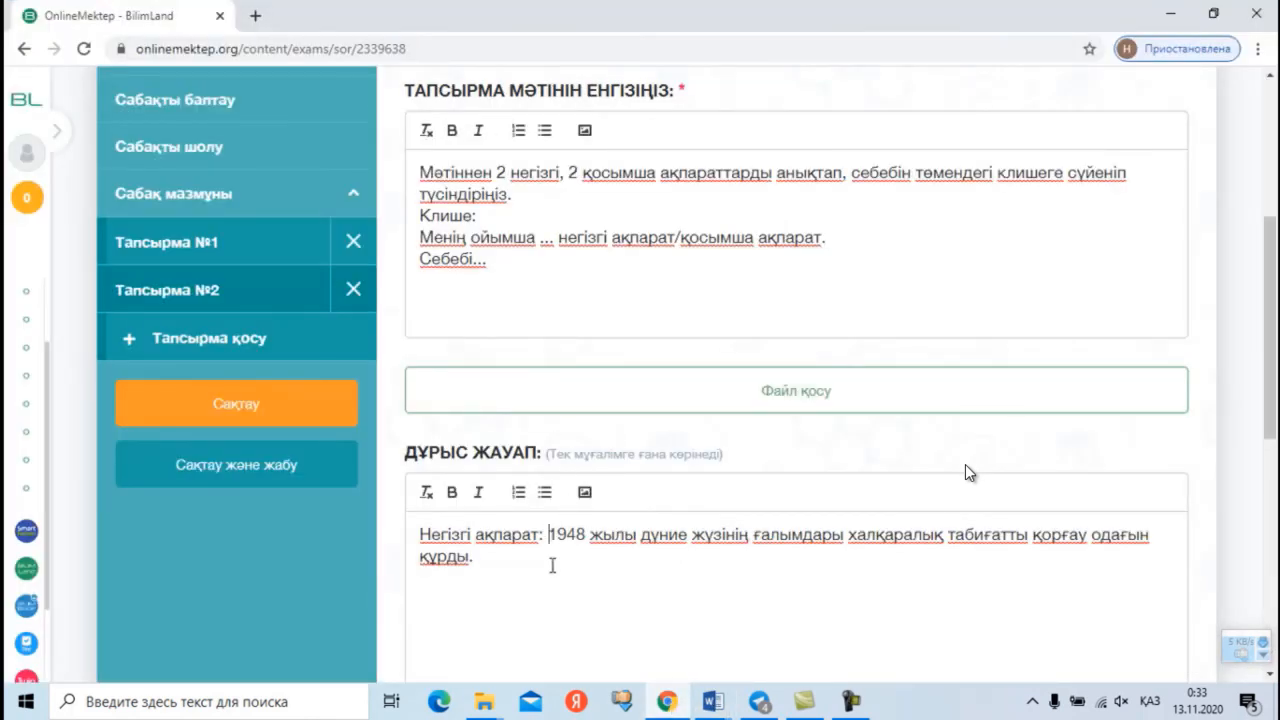
right_click(503, 562)
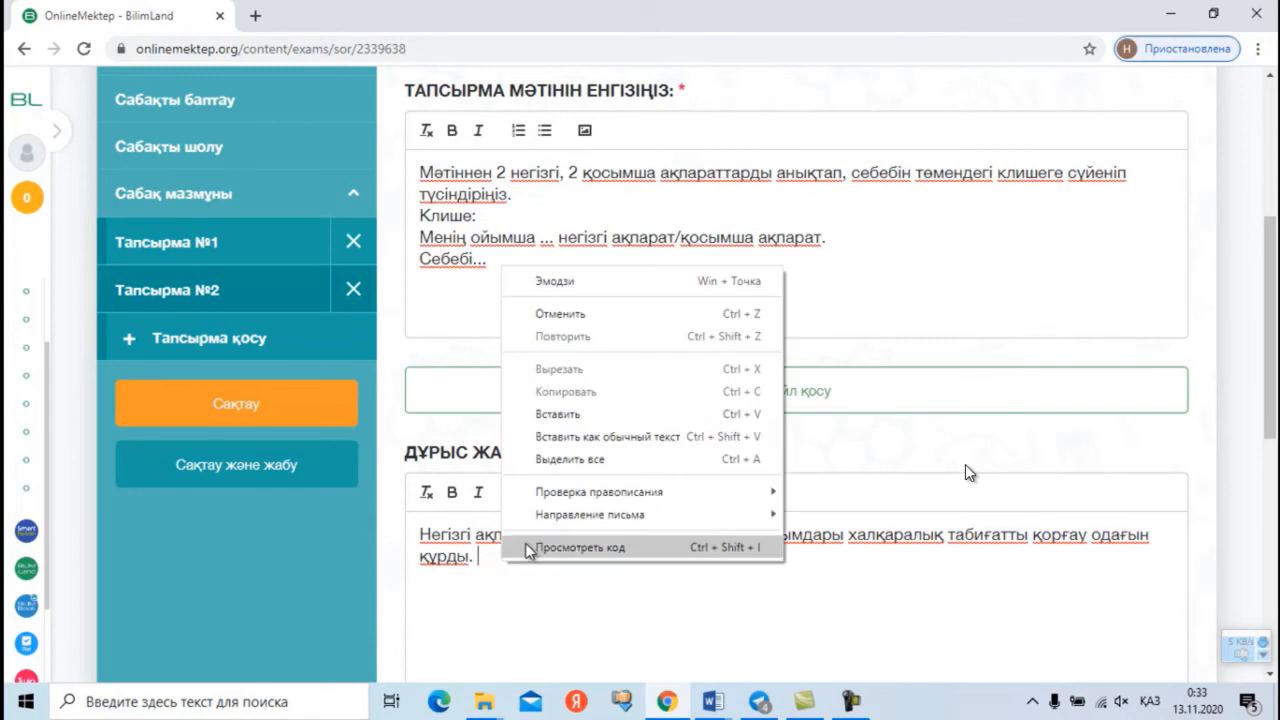
left_click(530, 411)
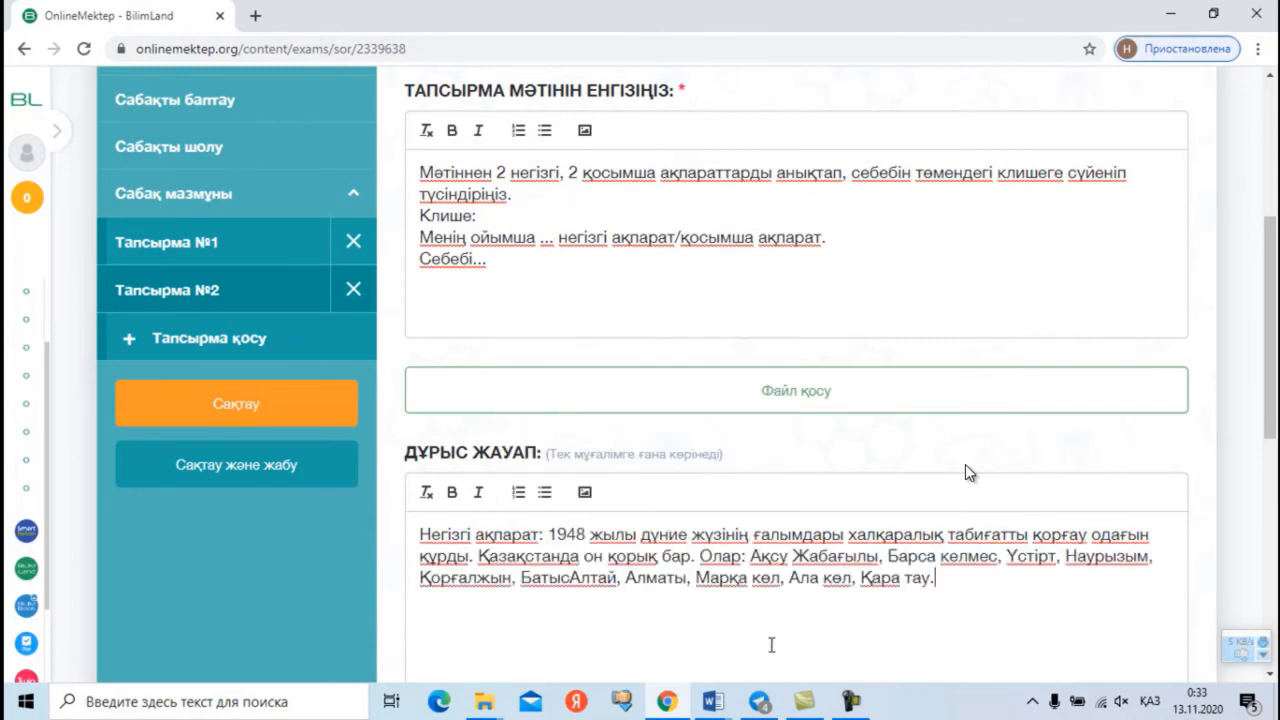
- Below it, add "қосымша ақпарат:" with the source passage starting "«Қызыл кітапқа» құлан, арқар, дуадақ"
key("Return")
key("Return")
type("қосымша а")
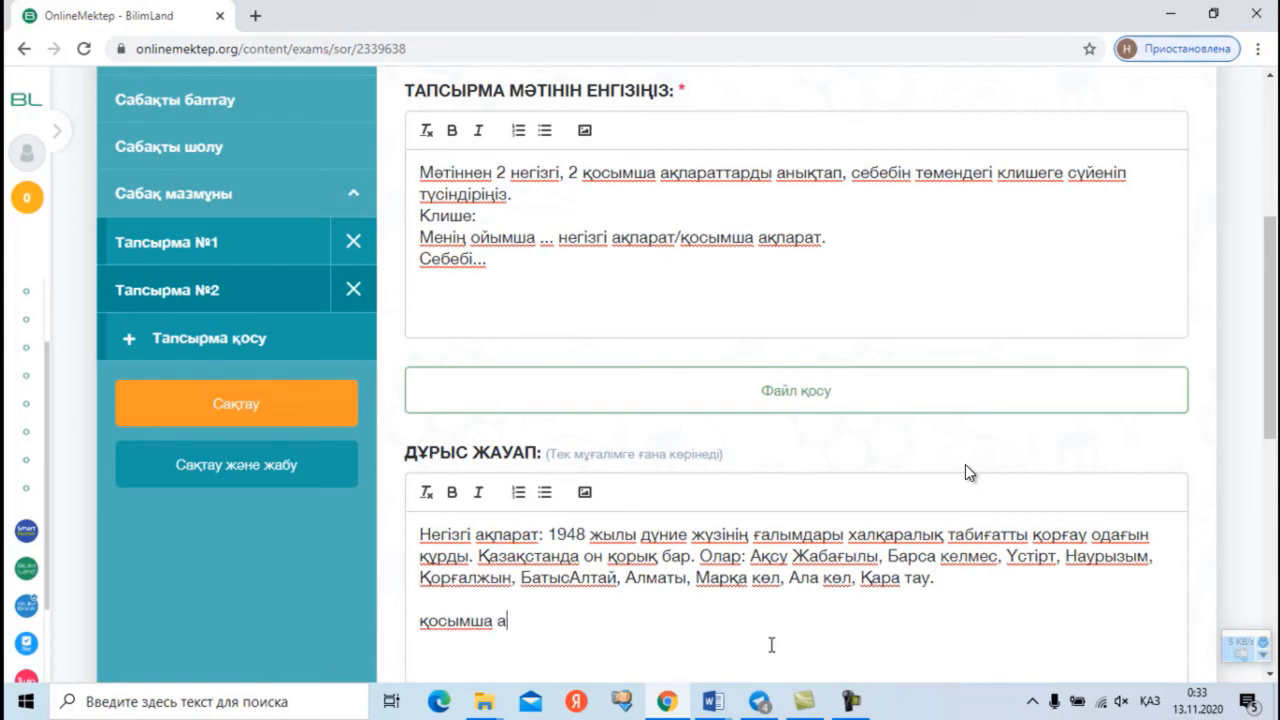
type("қпарат:")
type(": «Қызыл кітапқа» құлан, арқар, дуадақ, сонымен бірге барыс, аққу, бүркіт, бір қазан, тырна, қызыл қасқыр, жабайы қызғалдақ, аңдар мен құстар, өсімдіктер кіреді. Біздің табиғатымыз өте бай. Бірақ оның байлығы шексіз емес, сондықтан оларды қорғау, сақтау керек!")
- Enter the assessment criterion "Мәтіннен негізгі және қосымша ақпаратты анықтау" for task 2
left_click(447, 532)
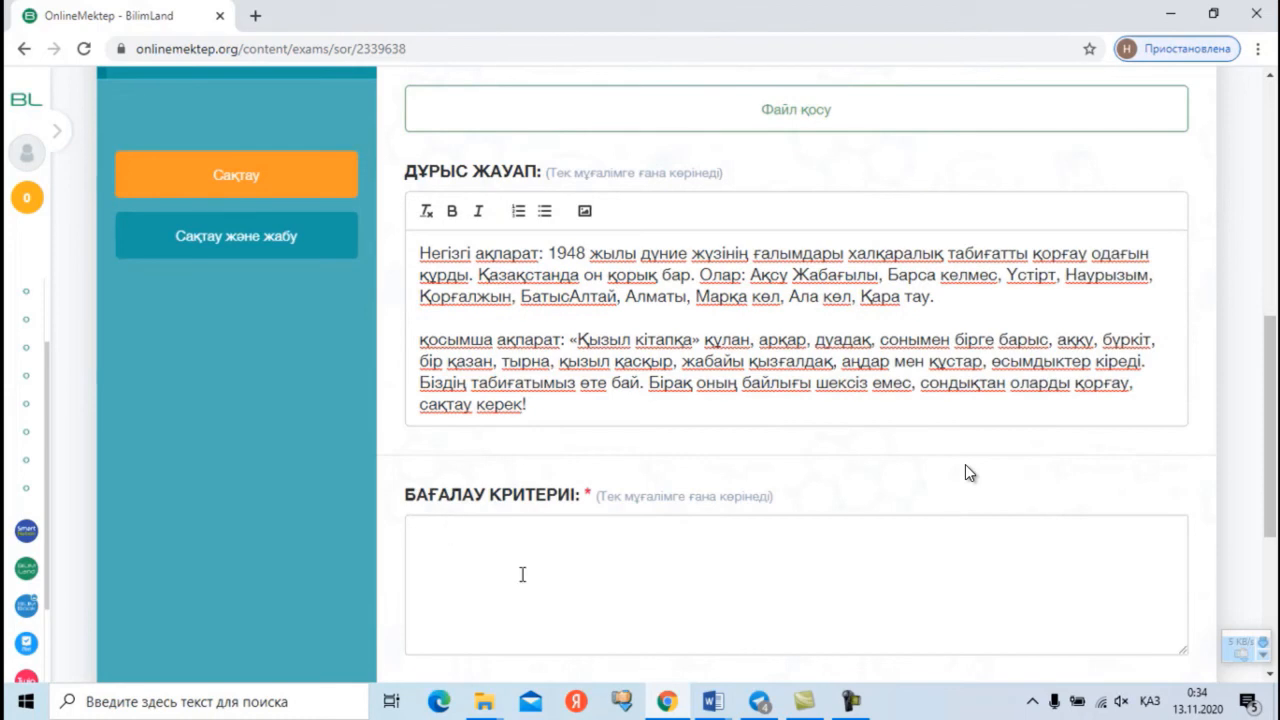
type("мөтіннен ")
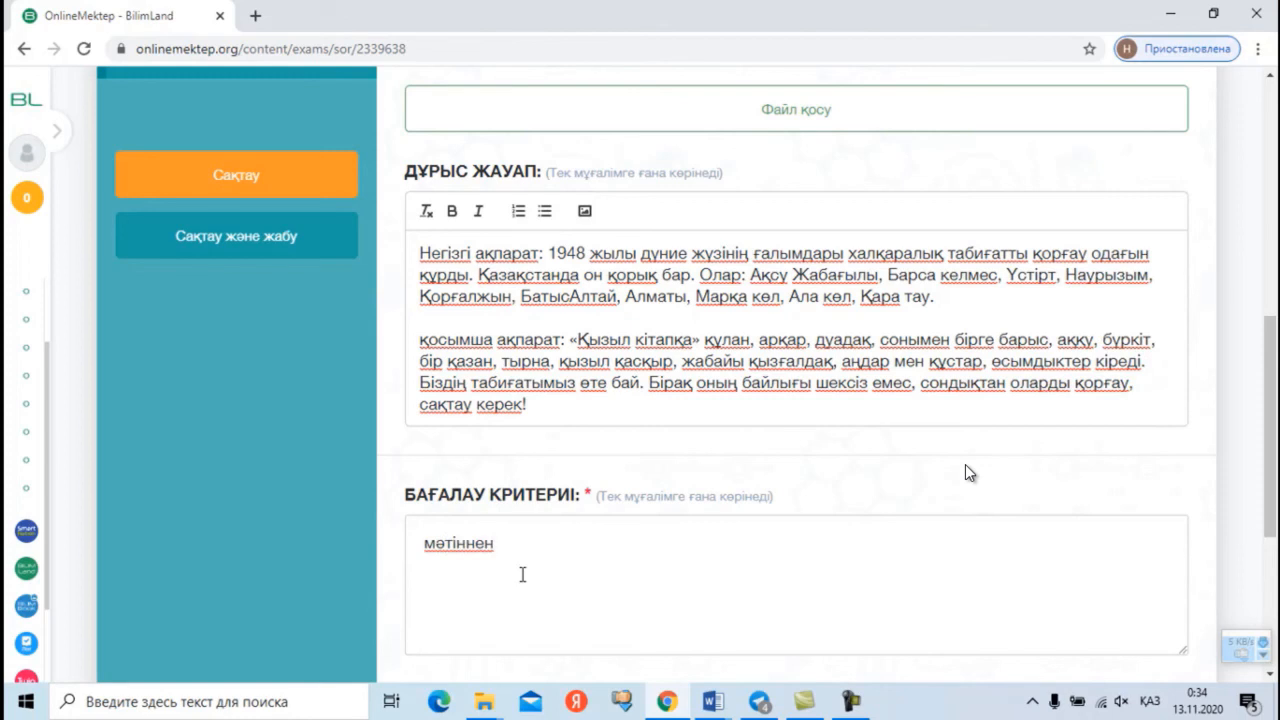
type("негізгі және к")
type("осымша ақпаратты")
- Complete Дескриптор №2 as "Клишеге сүйене отырып жауабын жазады" and set its maximum score to 2
mouse_move(1045, 395)
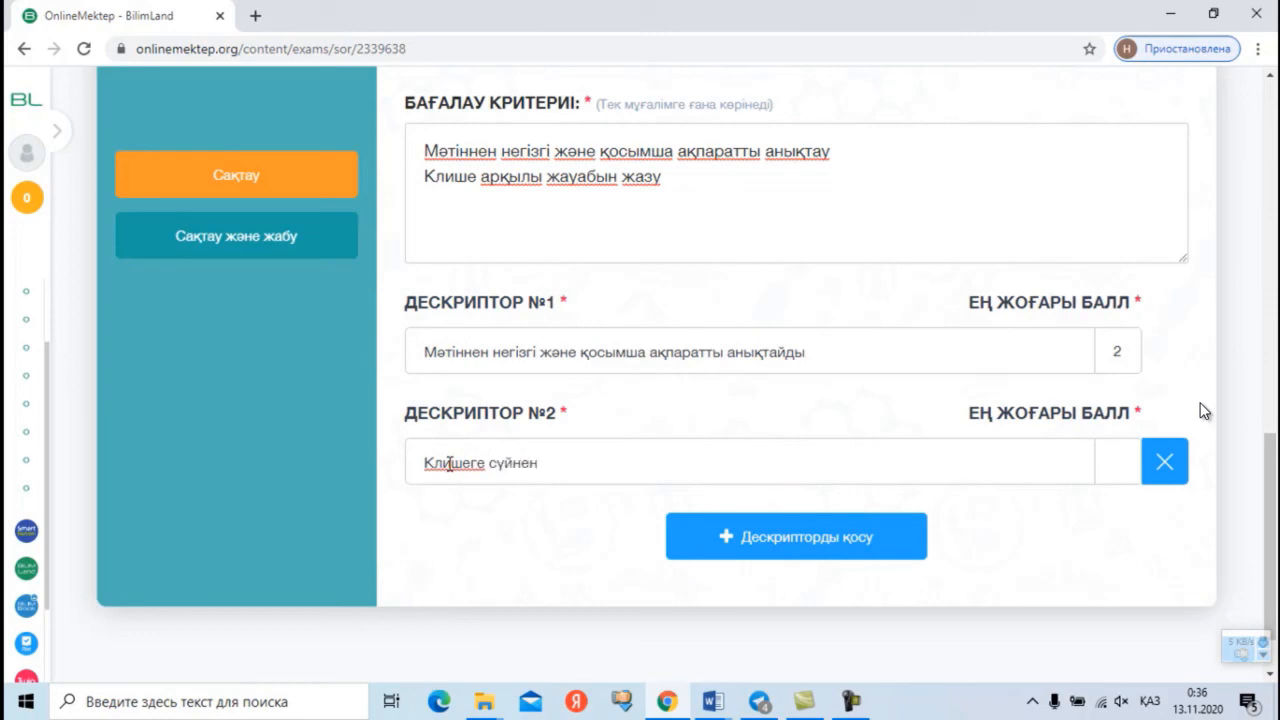
key("BackSpace")
key("BackSpace")
key("BackSpace")
type("ене отырып жауа")
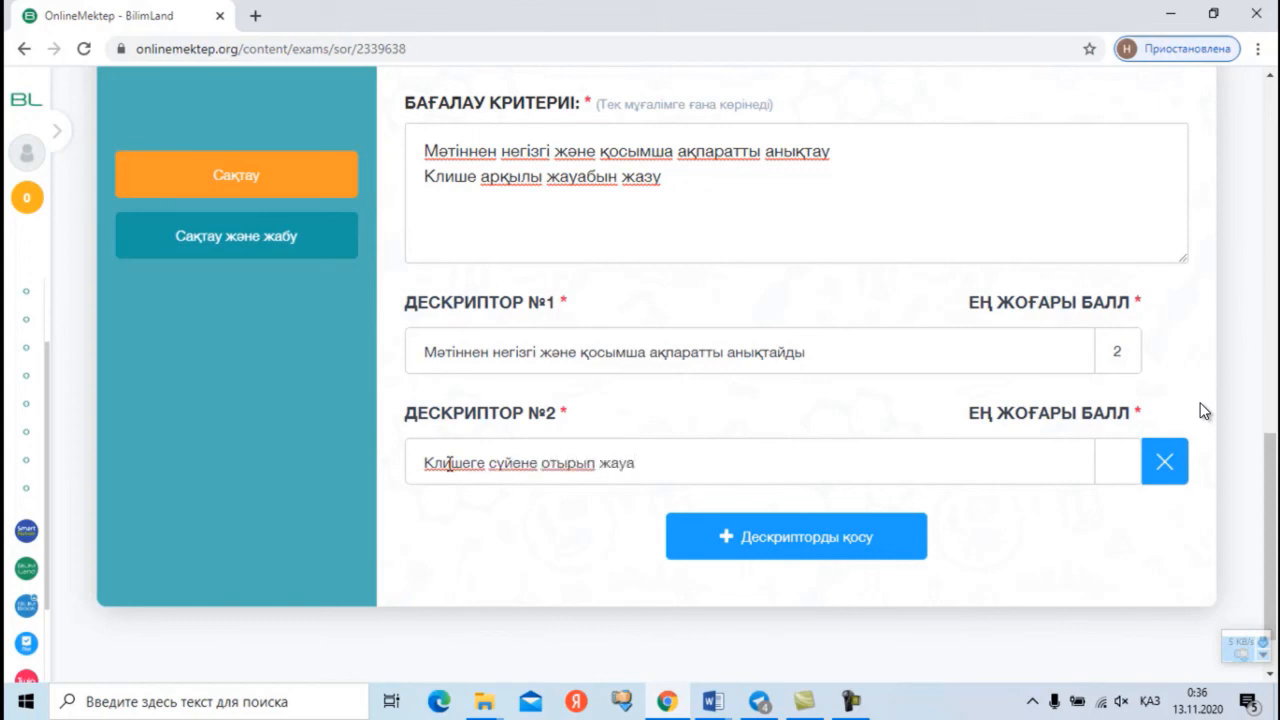
type("бын жазады")
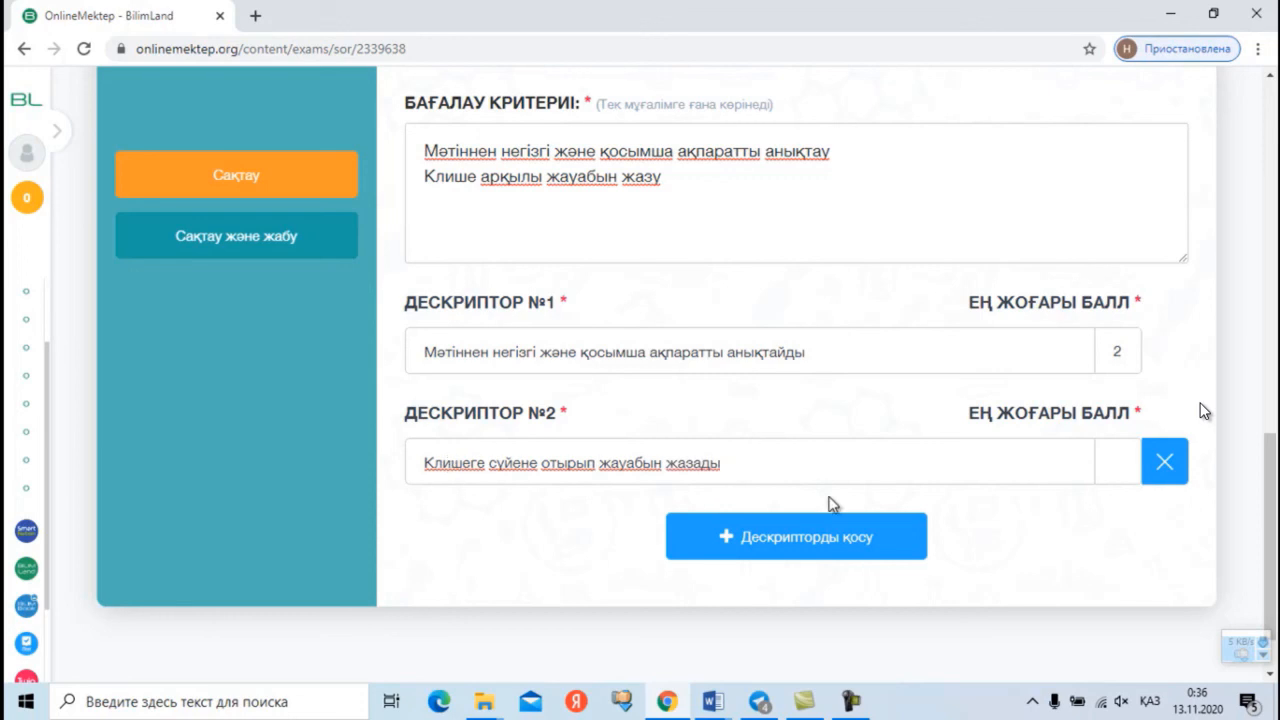
left_click(1118, 463)
type("2")
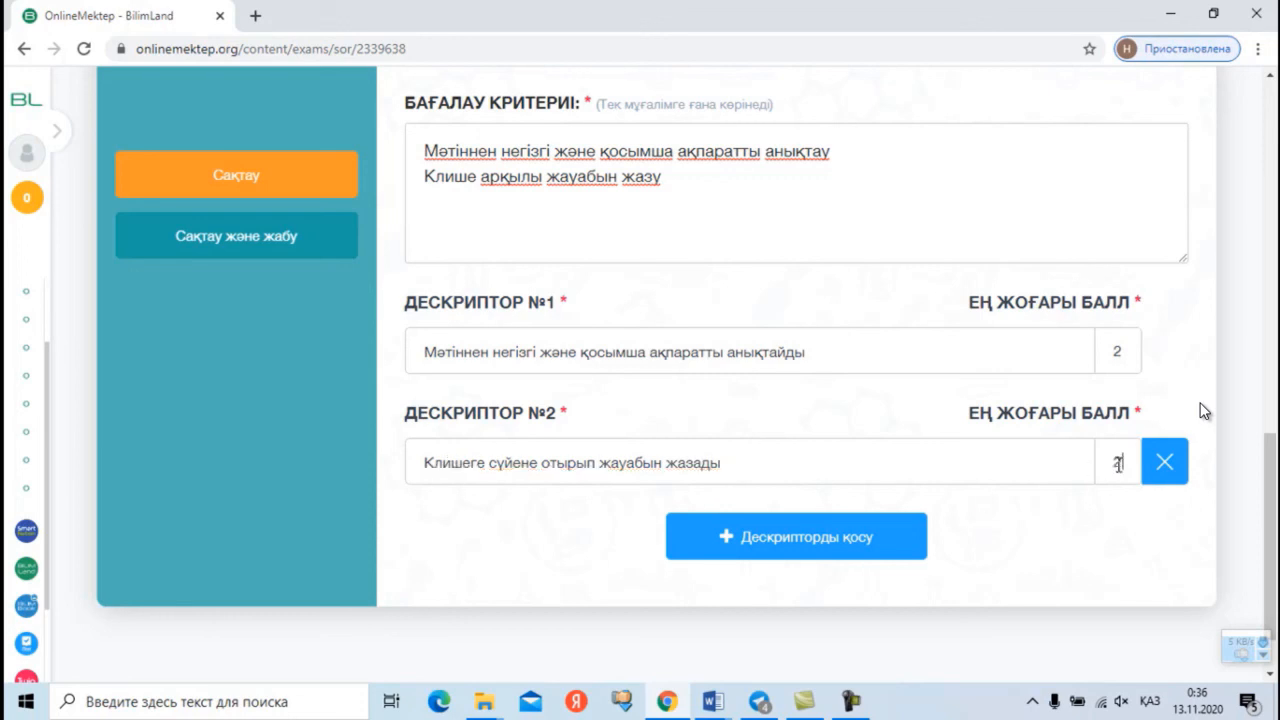
- Save the БЖБ with its two tasks
scroll(607, 330, "up", 5)
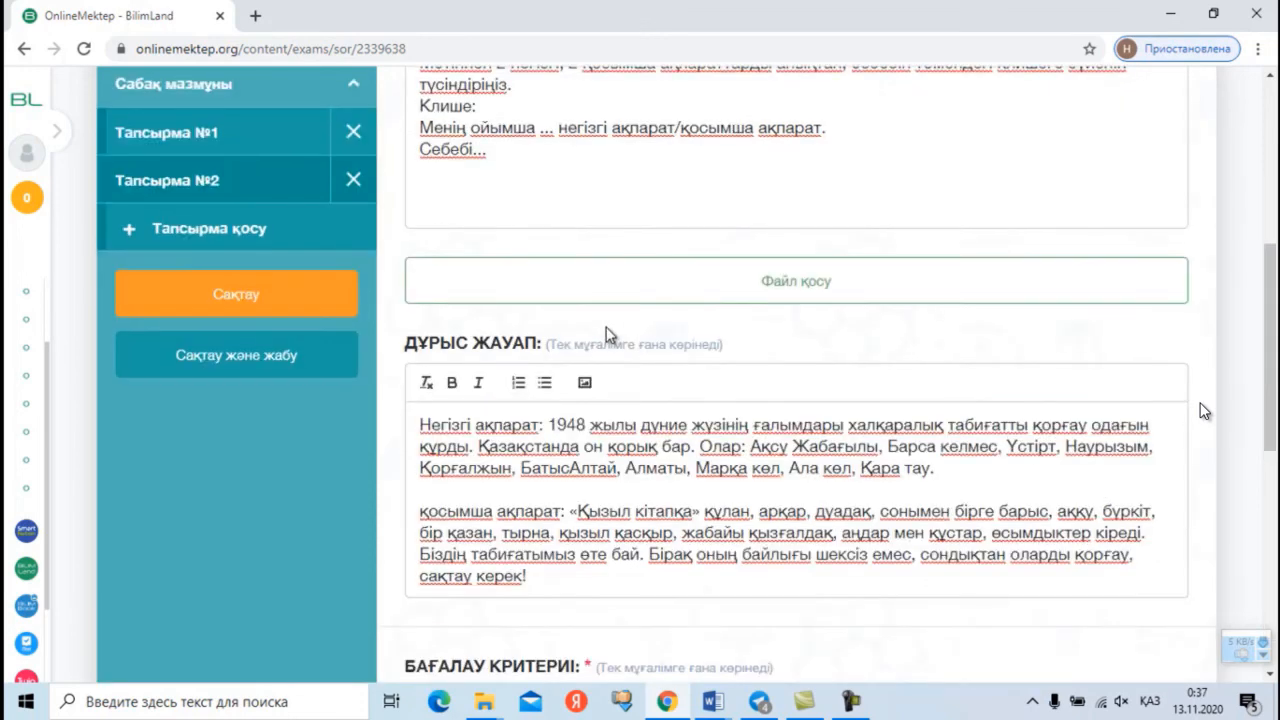
scroll(605, 330, "up", 3)
scroll(595, 335, "down", 2)
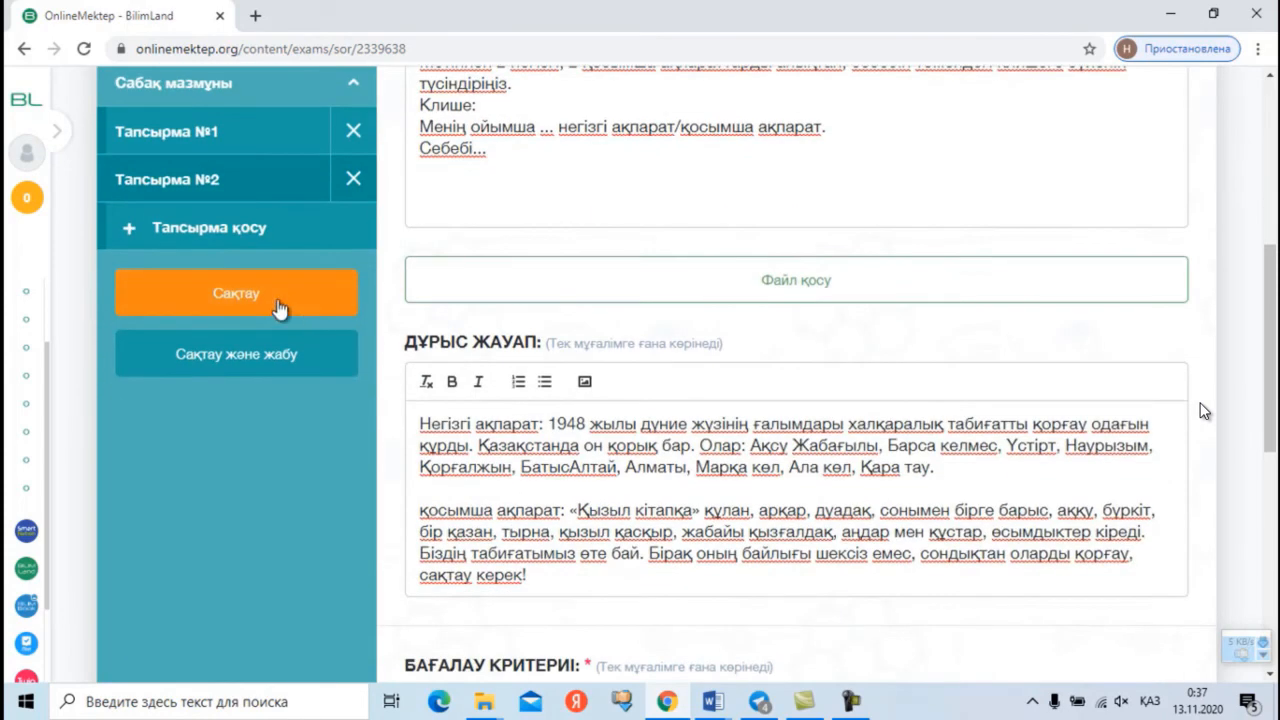
left_click(240, 292)
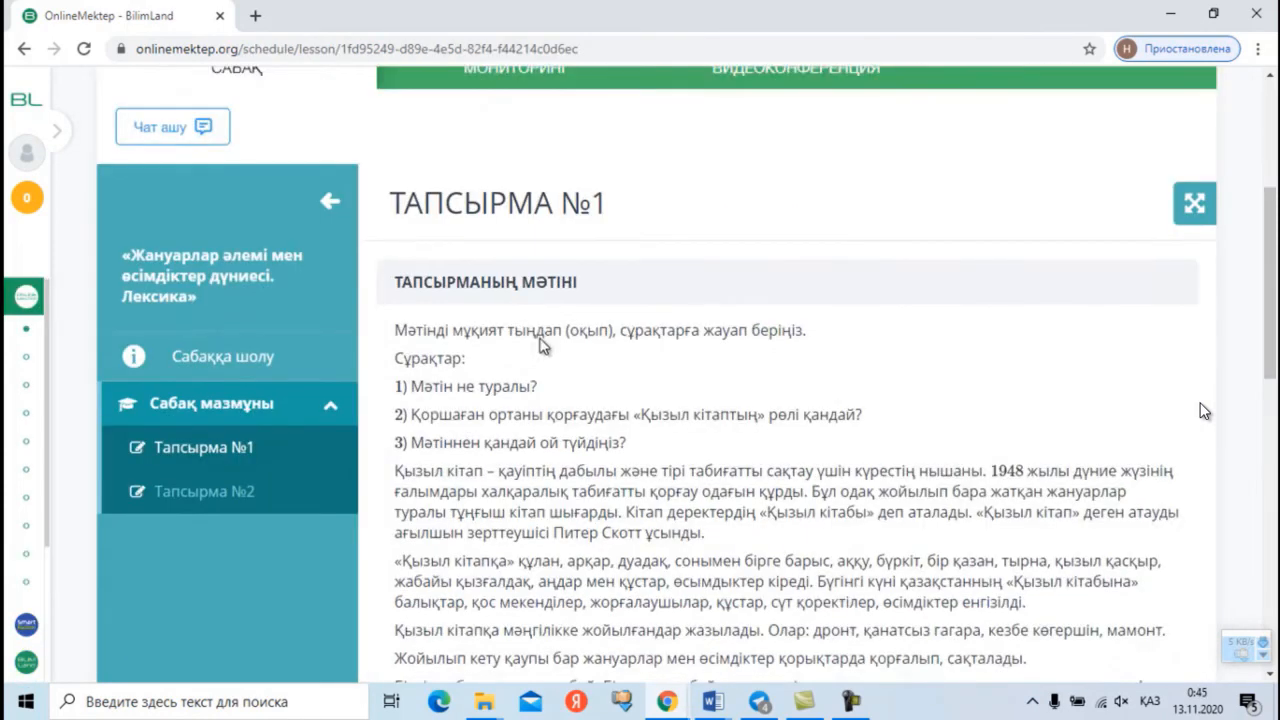
- Review Тапсырма №1's text, correct answers, criteria and descriptors in the lesson view, and open Тапсырма №2
scroll(540, 345, "down", 6)
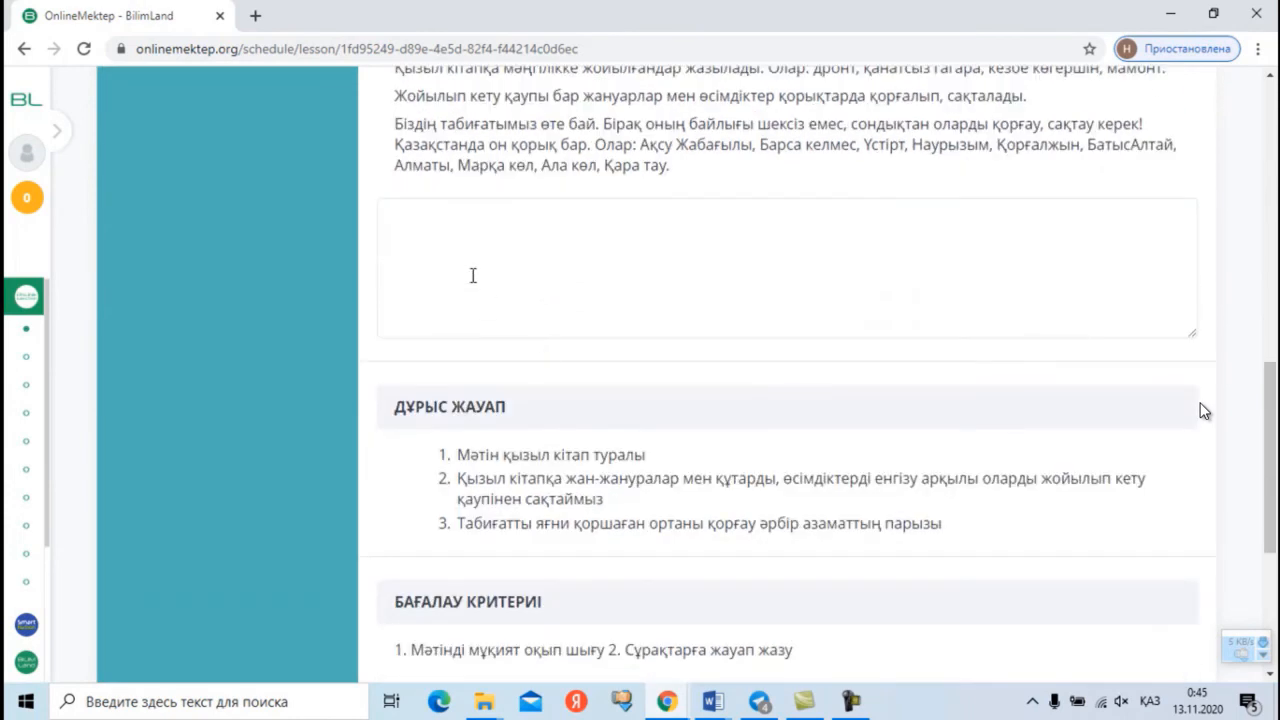
scroll(703, 477, "down", 1)
scroll(703, 477, "down", 3)
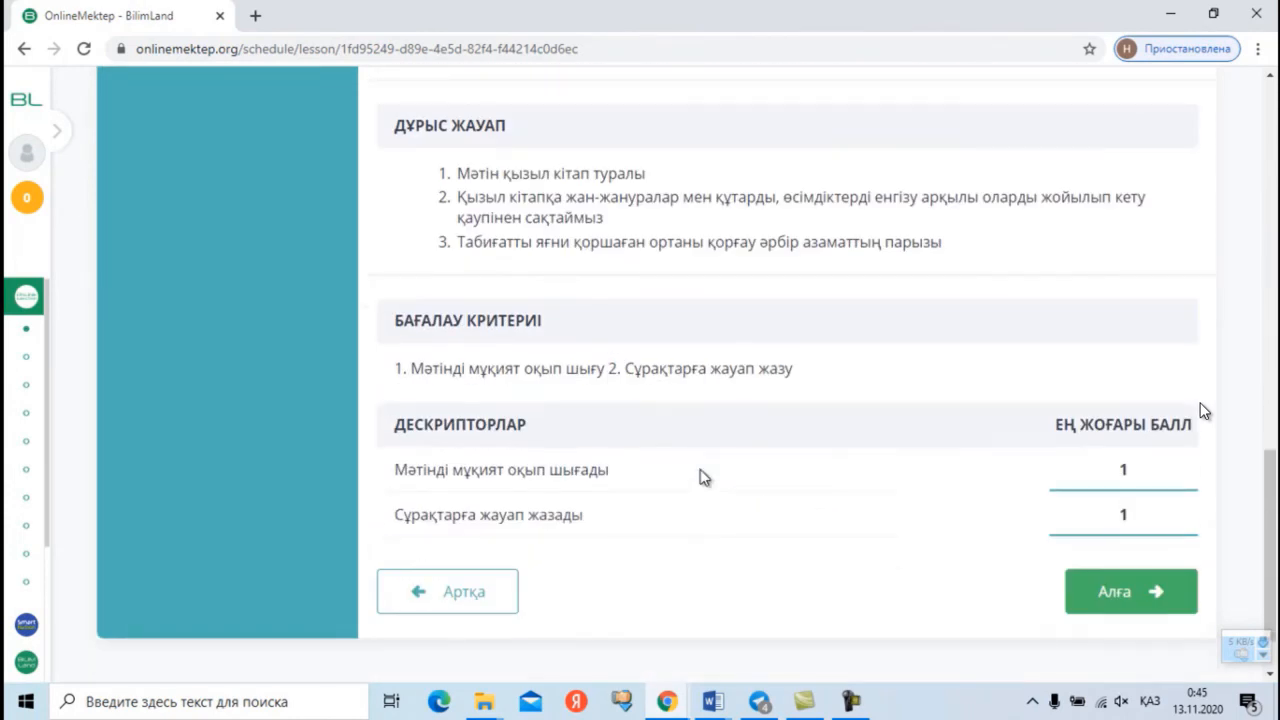
scroll(703, 477, "up", 15)
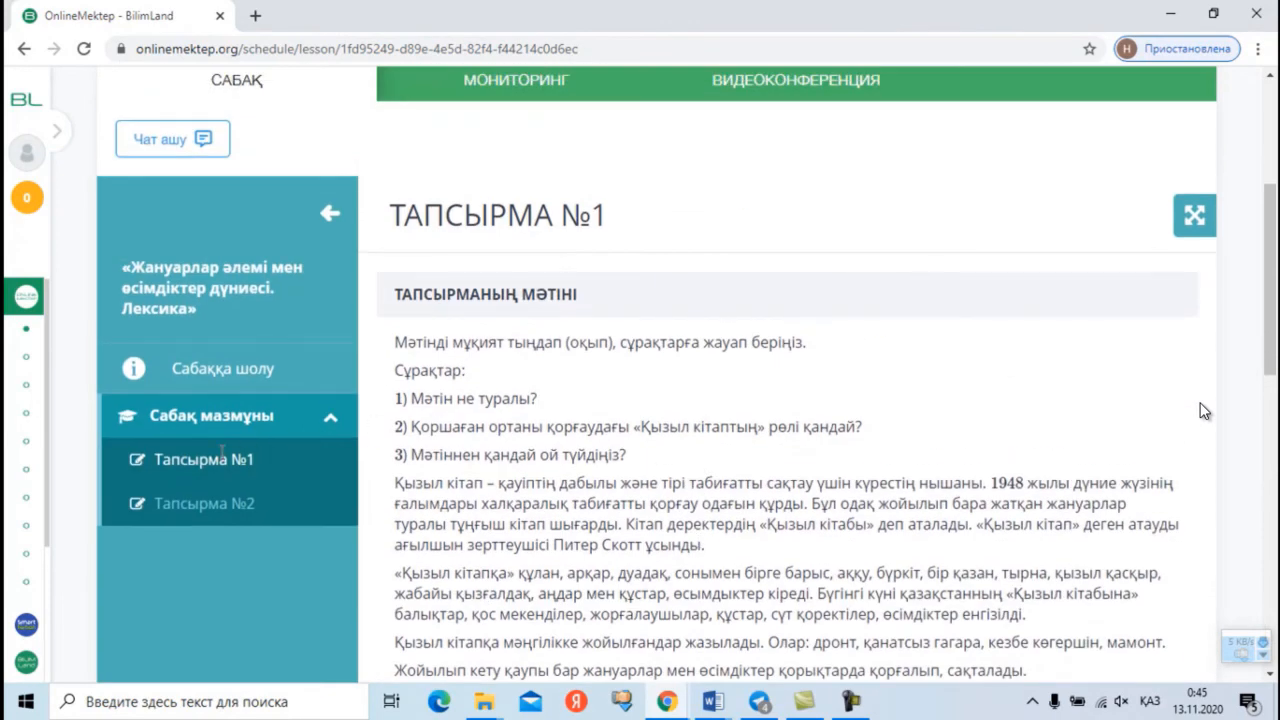
left_click(210, 503)
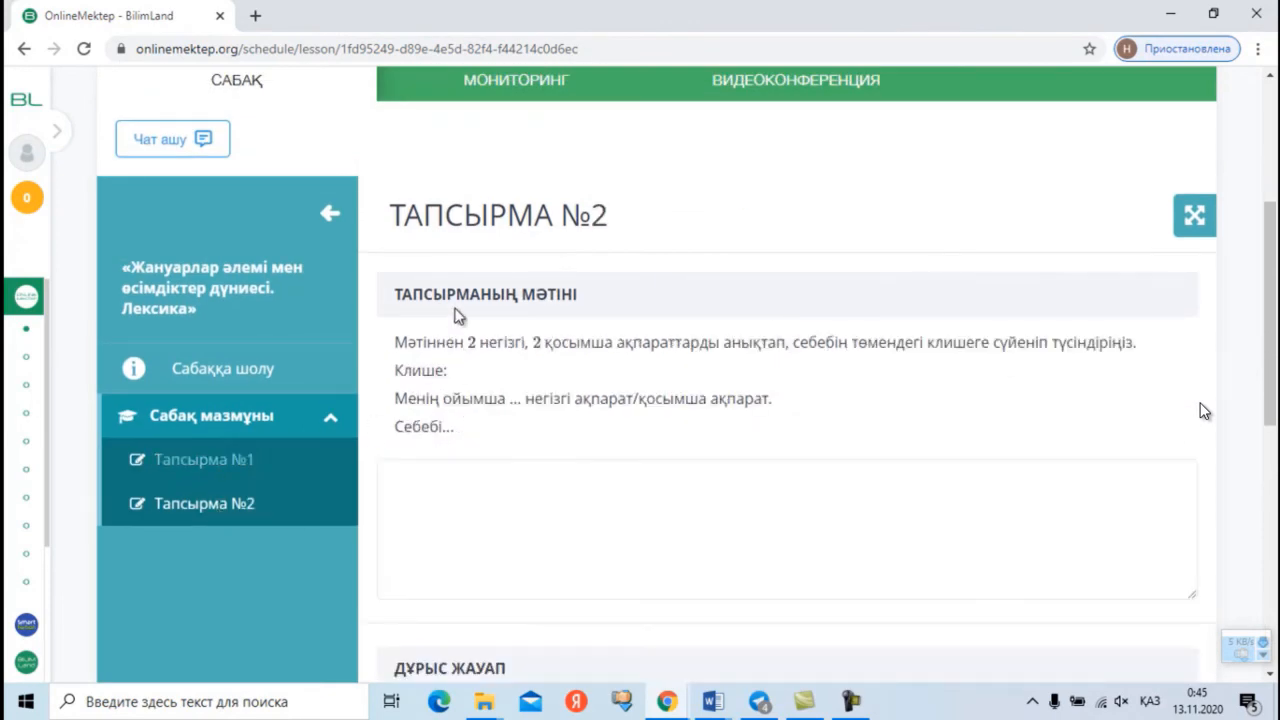
- Review Тапсырма №2's text, correct answer, assessment criteria and descriptors, and return to the lesson schedule
scroll(500, 450, "down", 5)
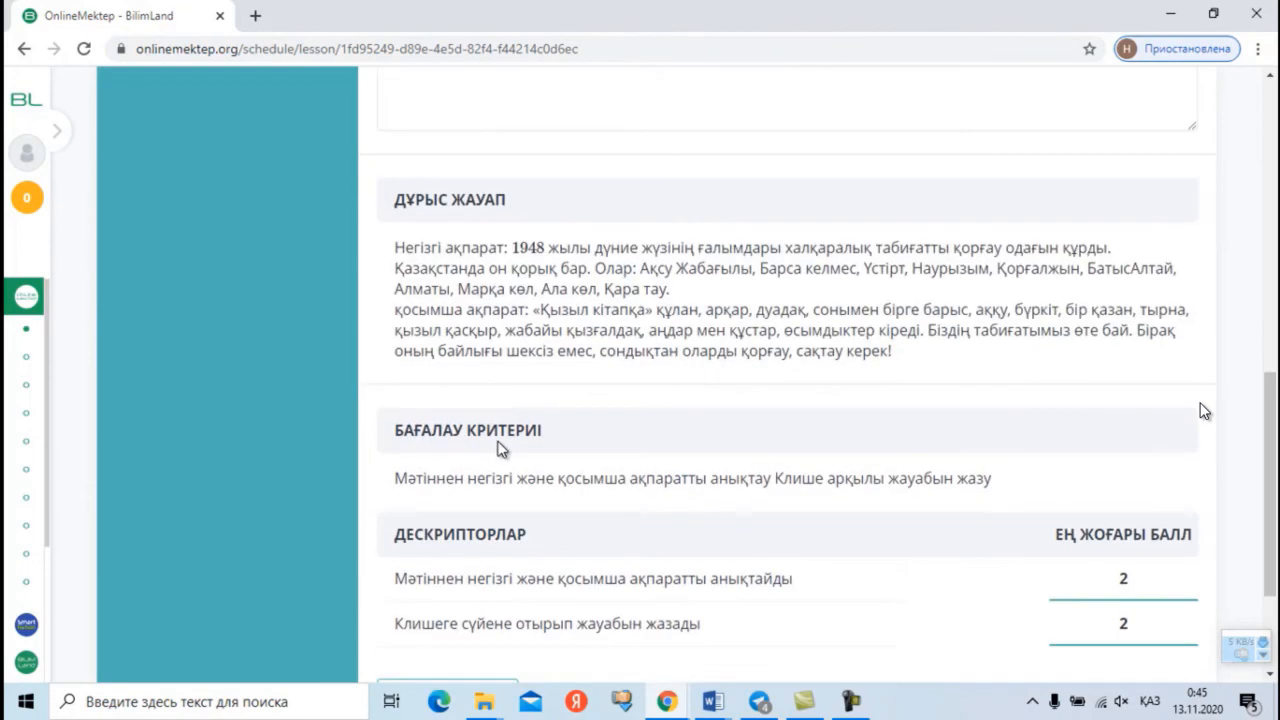
scroll(500, 450, "down", 2)
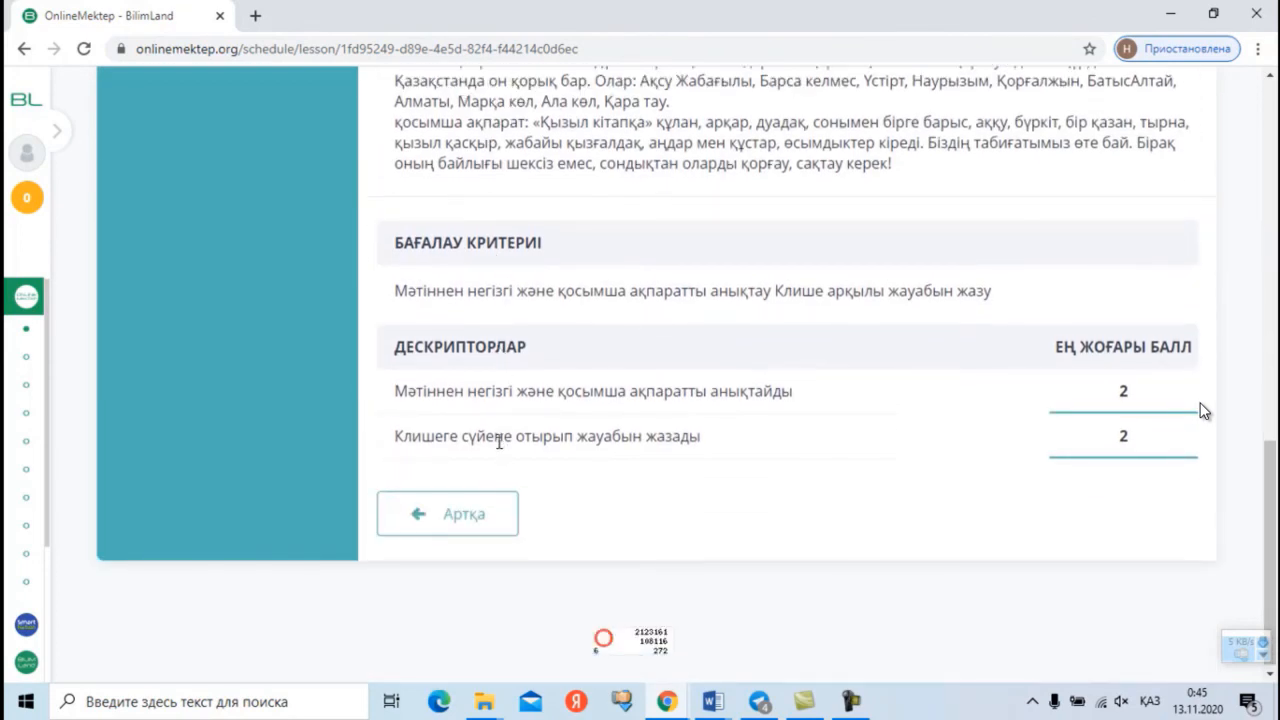
scroll(499, 441, "up", 10)
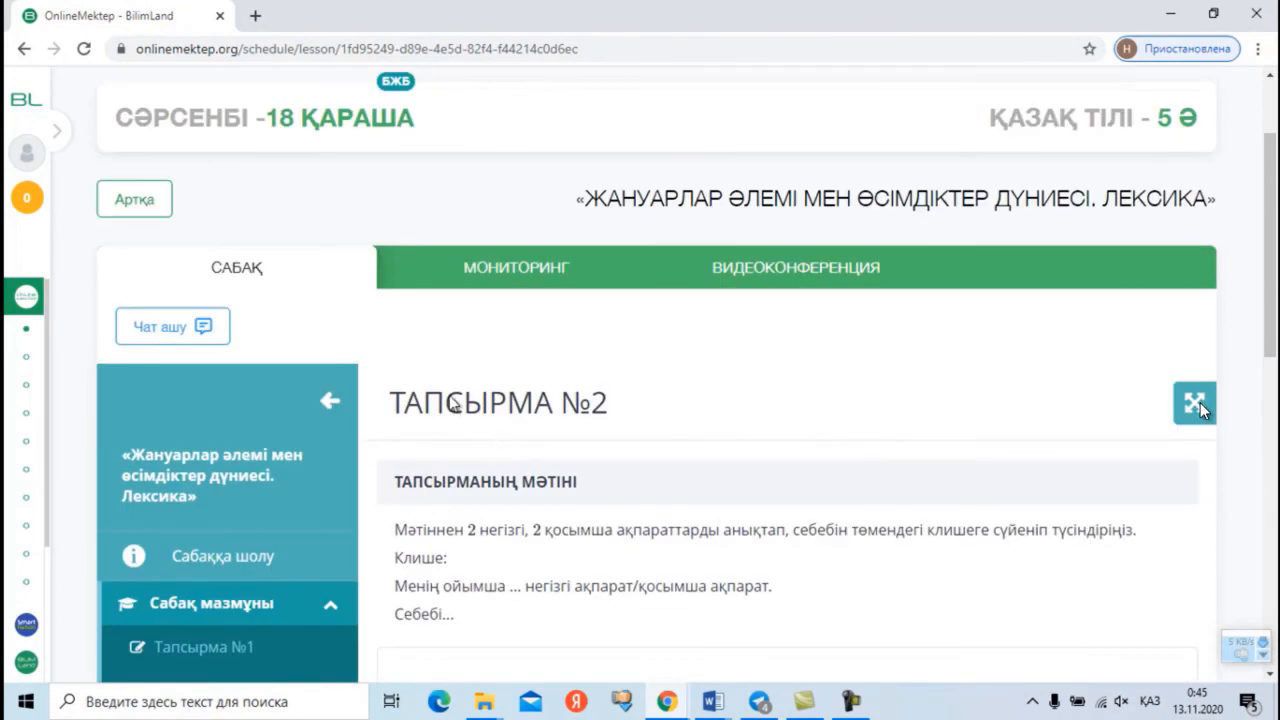
left_click(130, 200)
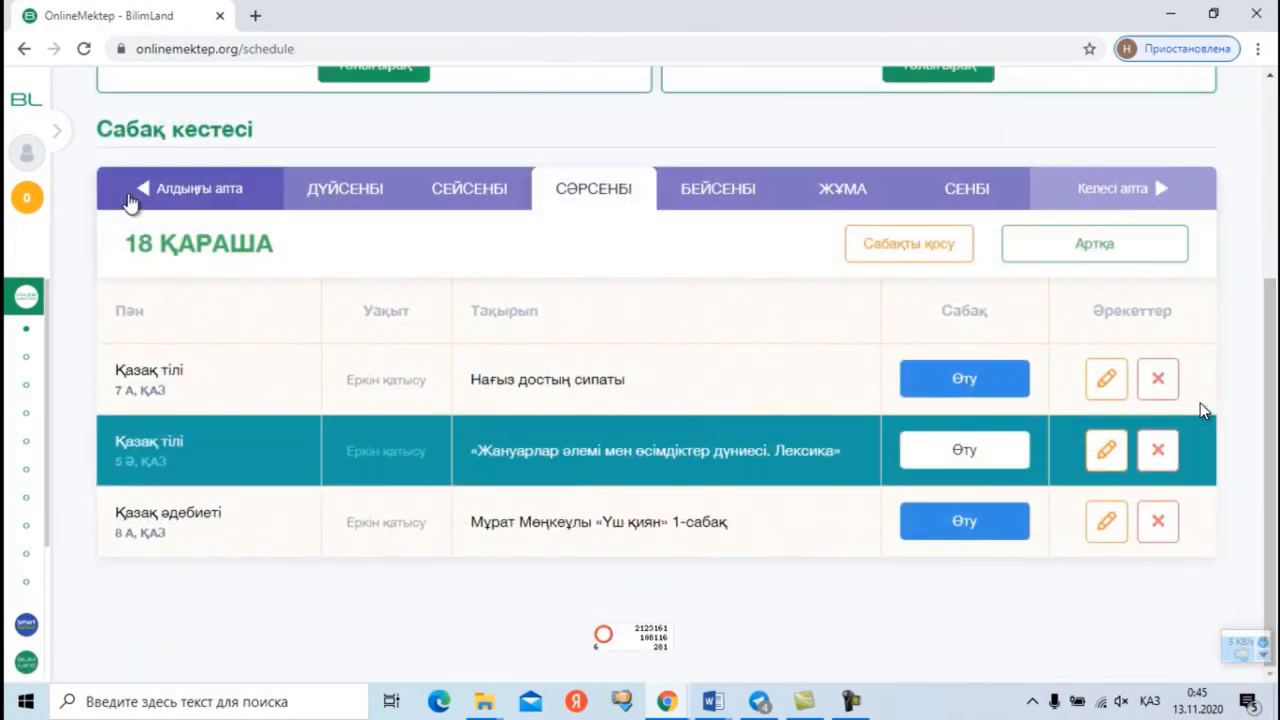
- Open the monitoring view of the 5 Ә lesson «Жануарлар әлемі мен өсімдіктер дүниесі. Лексика» and examine the students' task and grading table
left_click(55, 135)
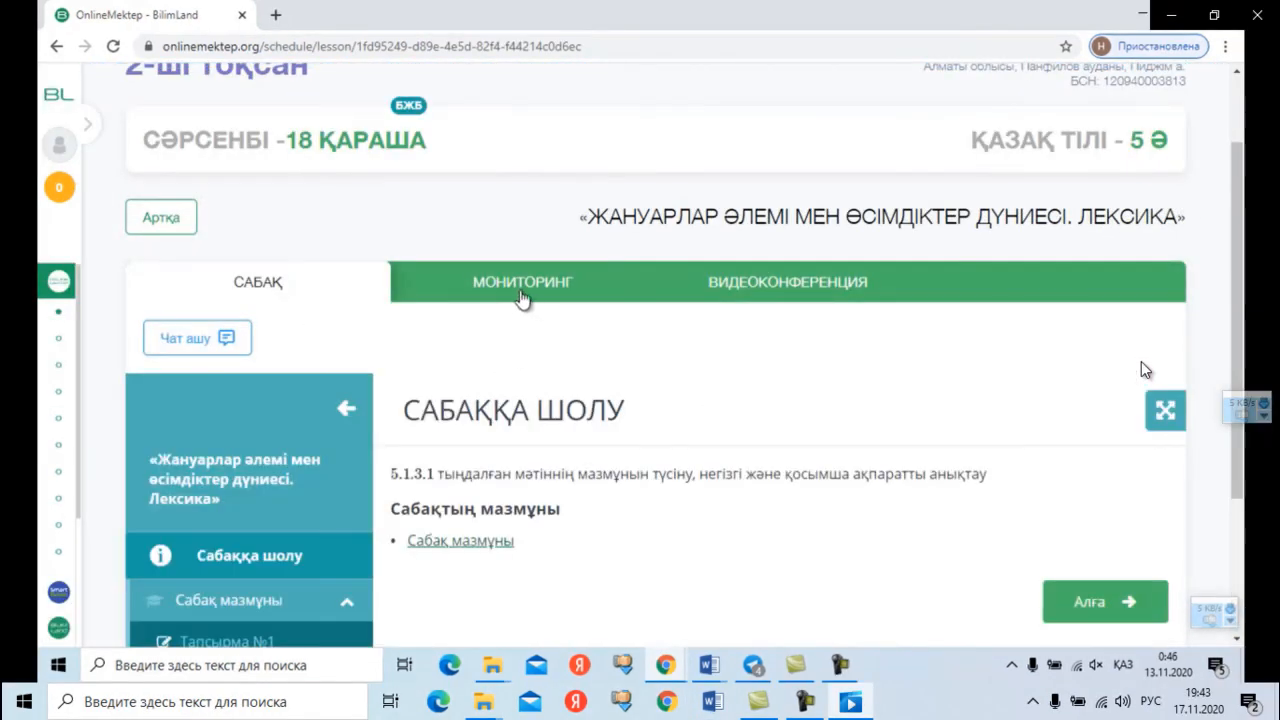
left_click(519, 290)
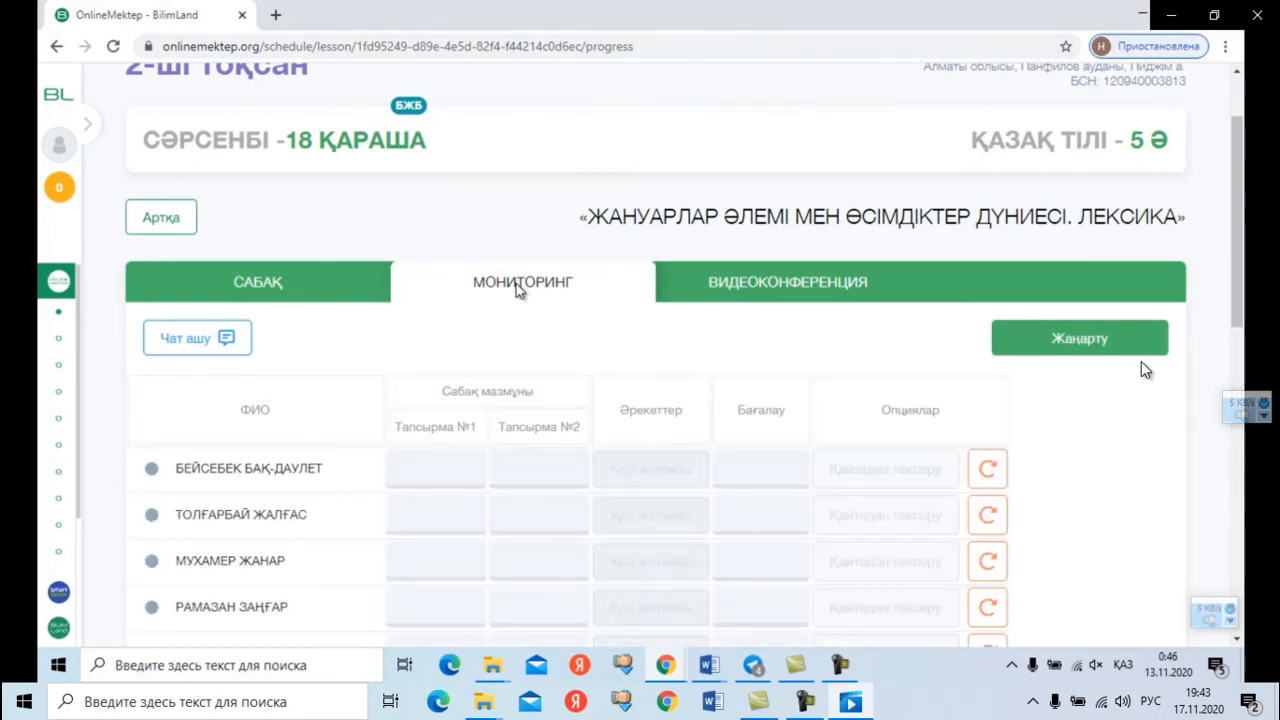
scroll(519, 290, "down", 2)
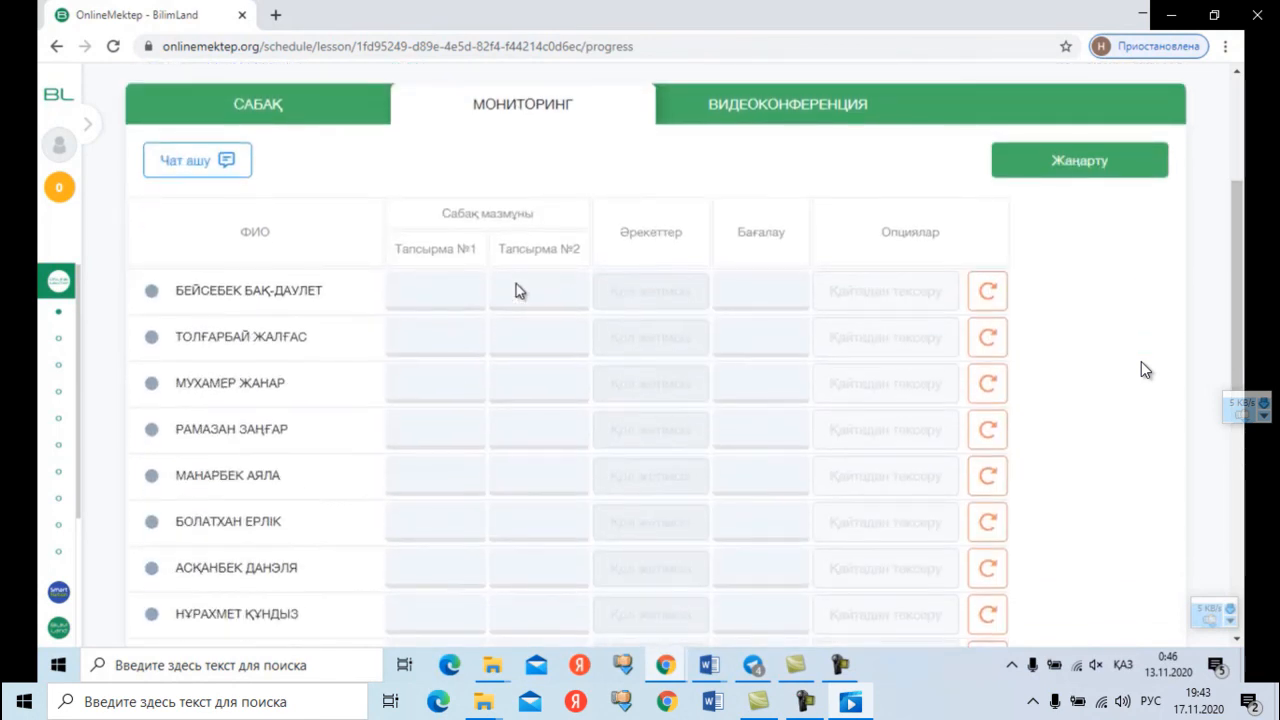
scroll(517, 290, "down", 1)
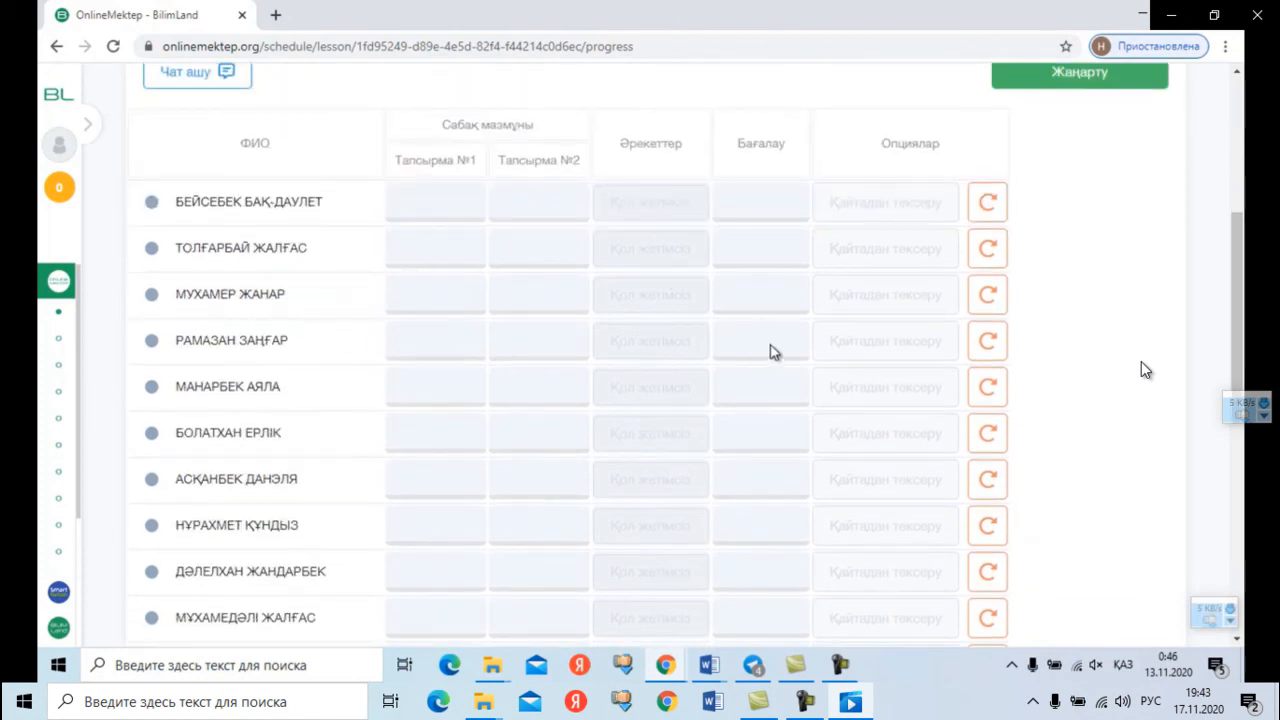
scroll(770, 345, "down", 3)
scroll(770, 354, "up", 5)
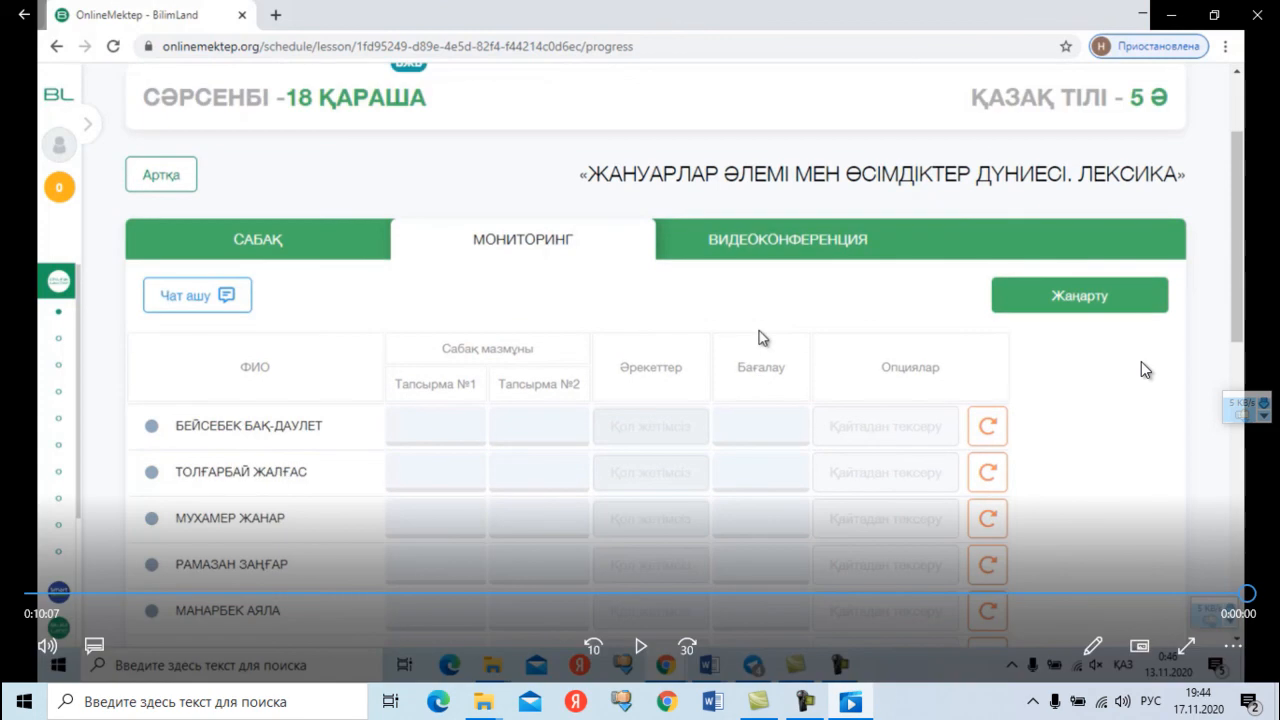